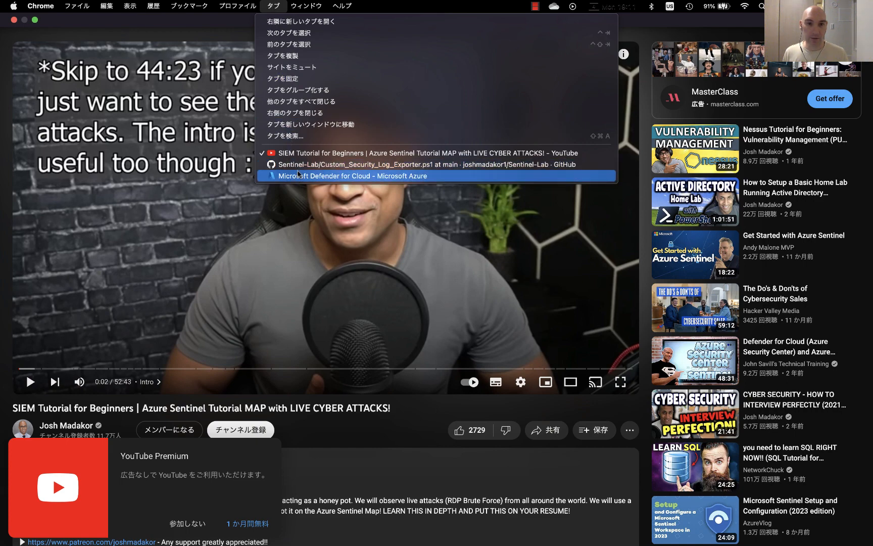
Step: Switch to the Azure portal tab and start creating a new Azure virtual machine from Virtual Machines
left_click(297, 177)
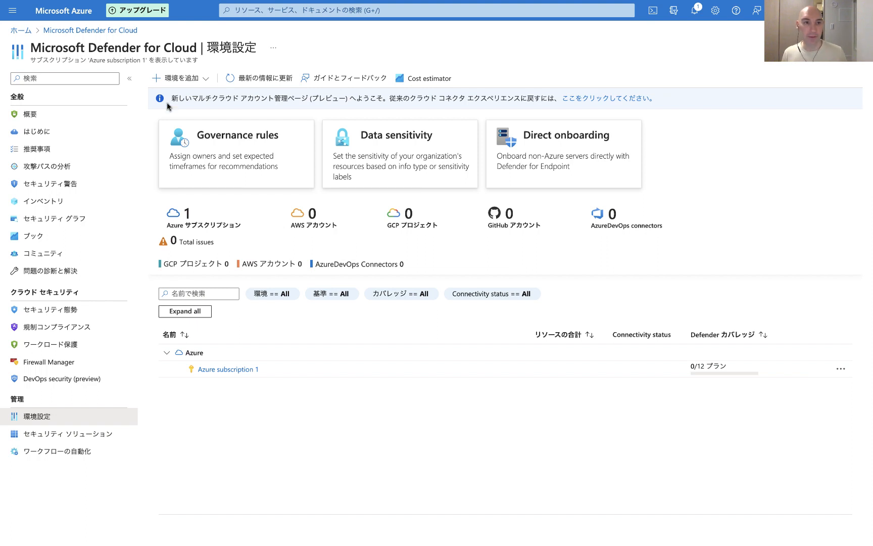
left_click(21, 32)
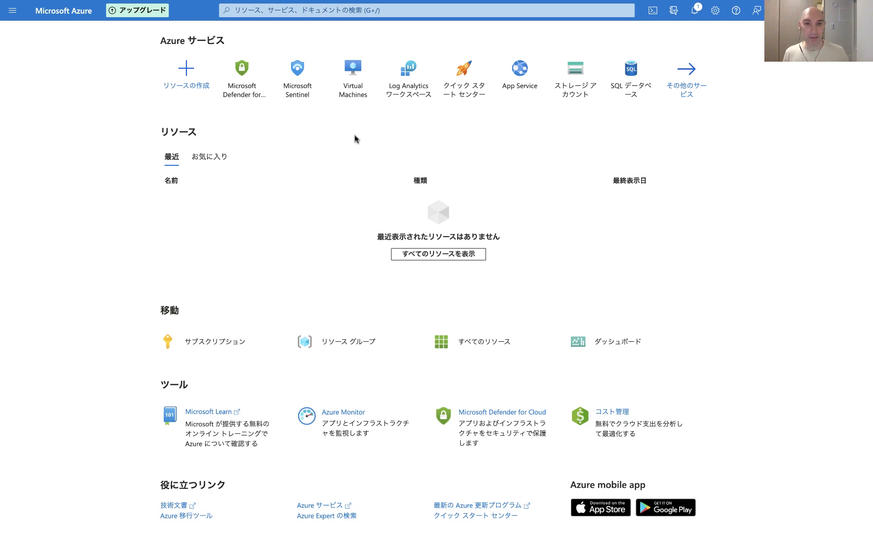
mouse_move(357, 100)
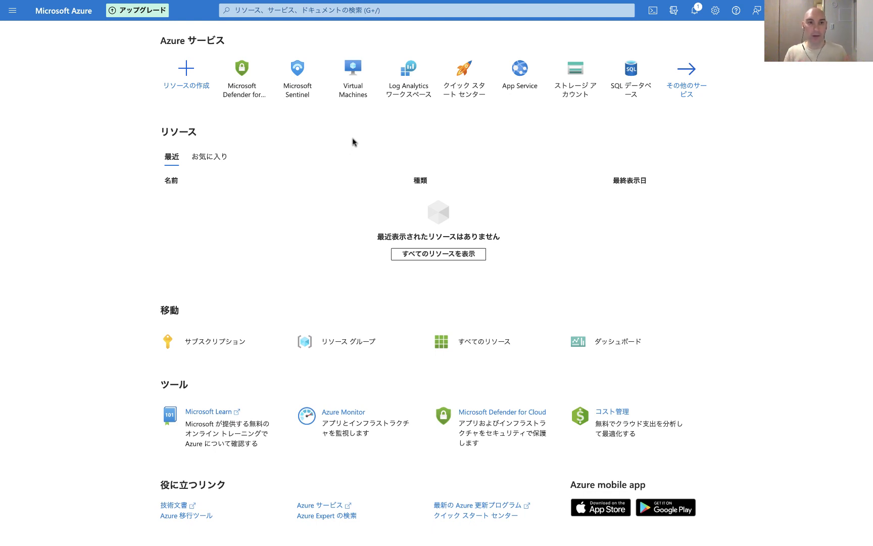
left_click(354, 97)
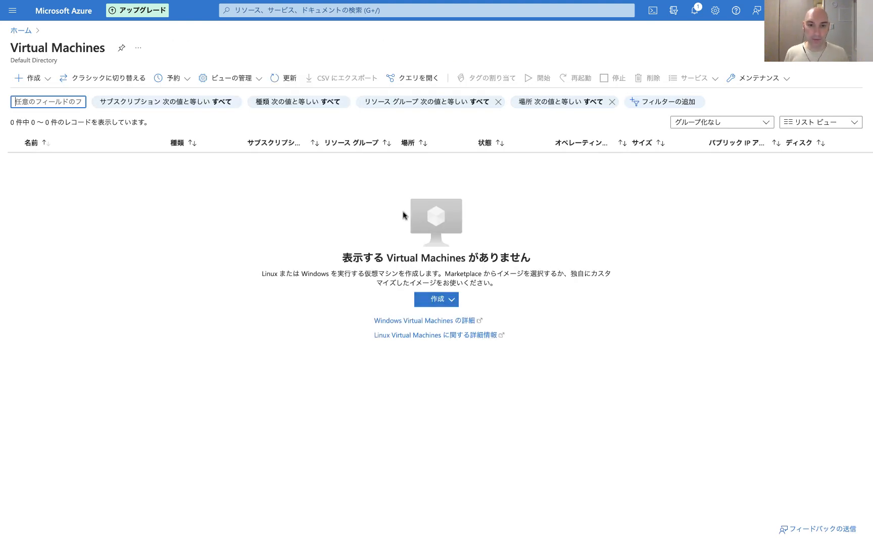
left_click(439, 300)
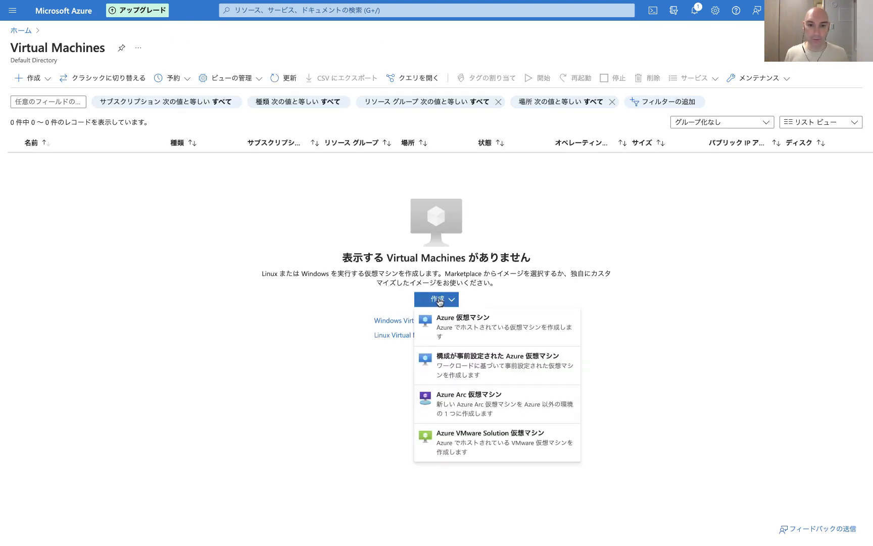
left_click(443, 326)
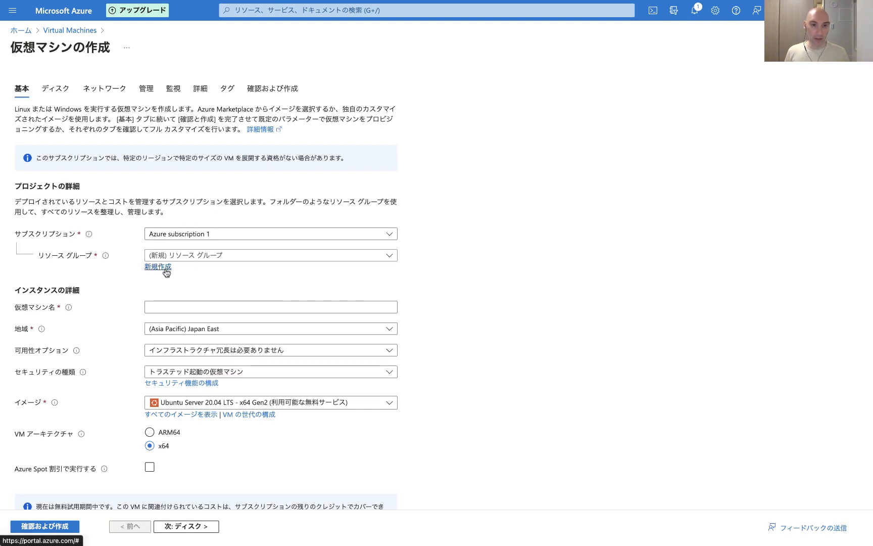
Step: Create a new resource group named Honeypotlab for the virtual machine
left_click(168, 271)
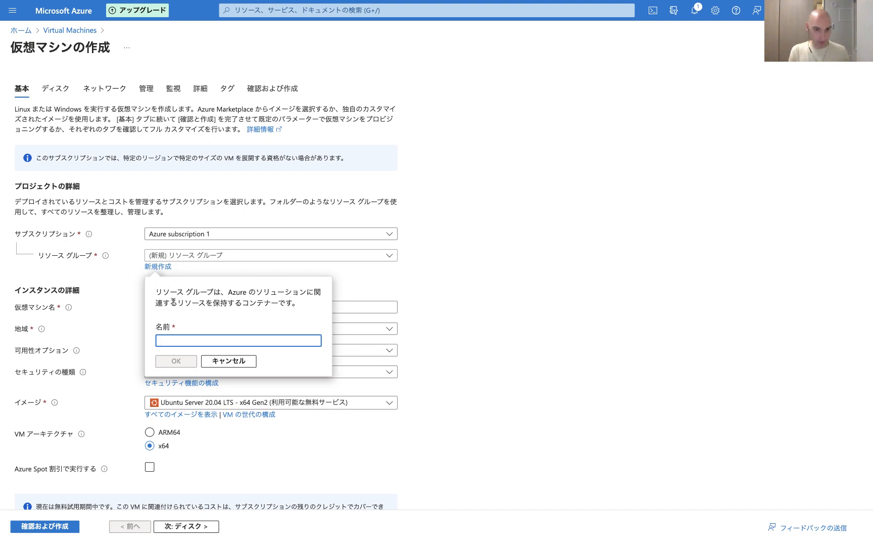
type("Honeyp")
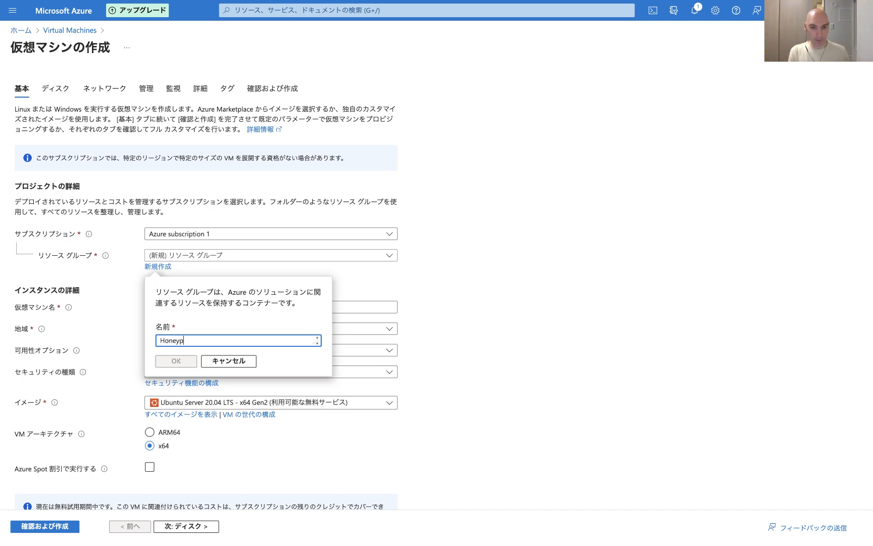
type("otlab")
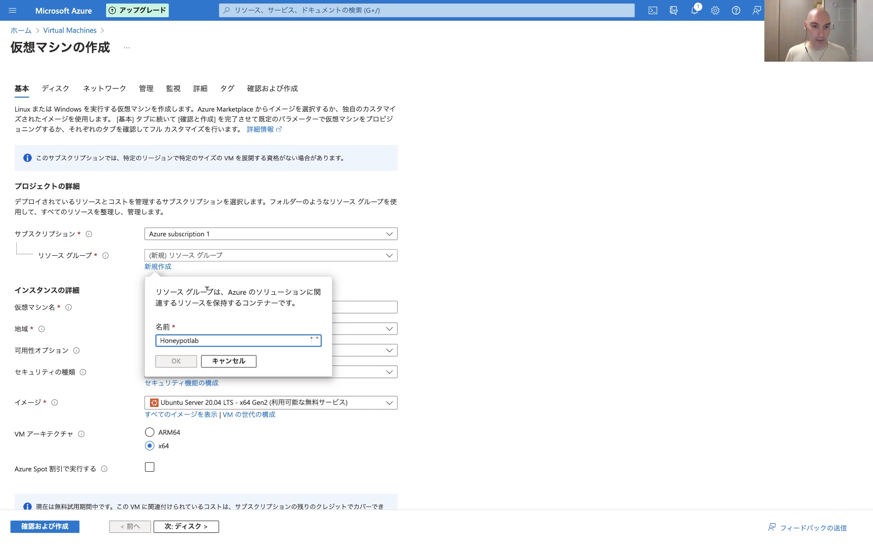
left_click(177, 361)
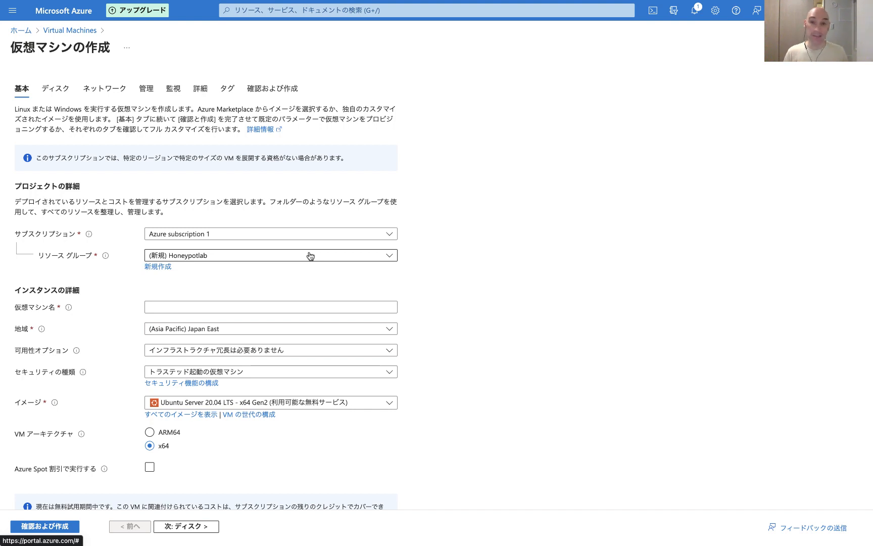
Step: Name the virtual machine HoneypotlabVM
left_click(290, 307)
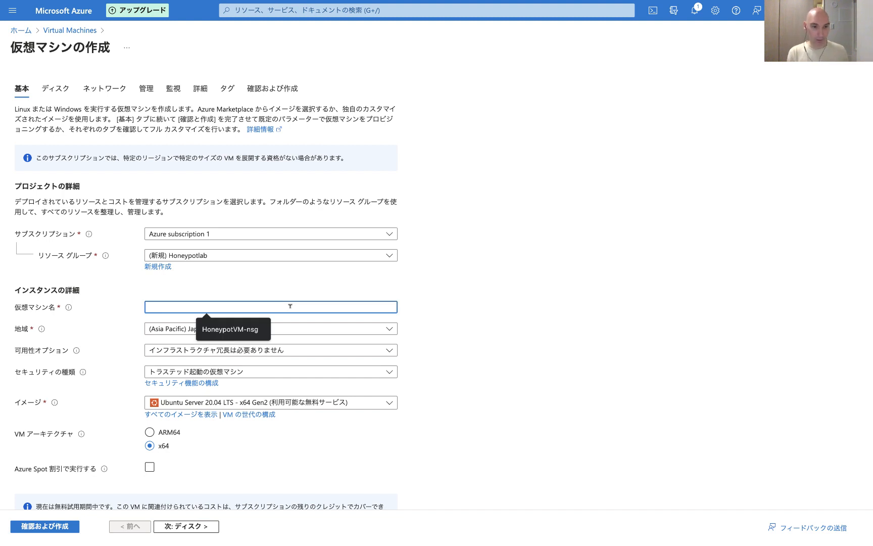
type("Hone")
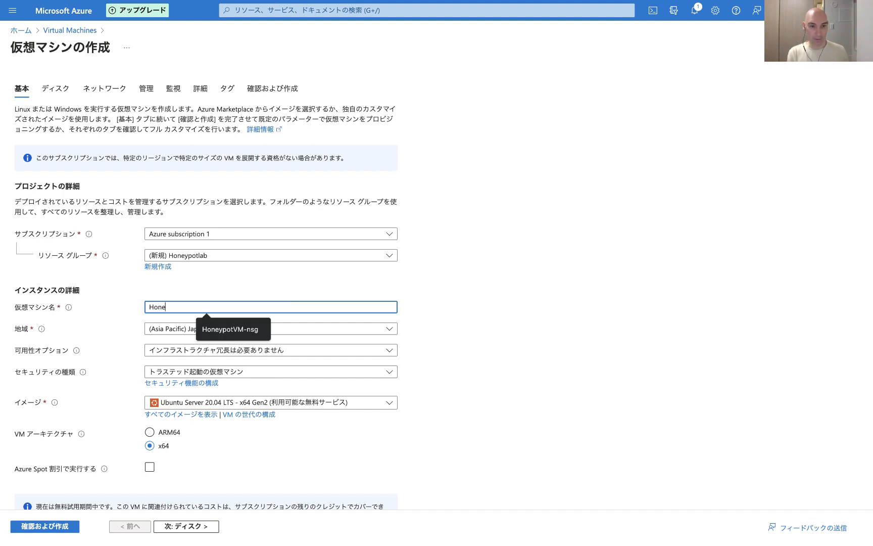
type("ypotlab")
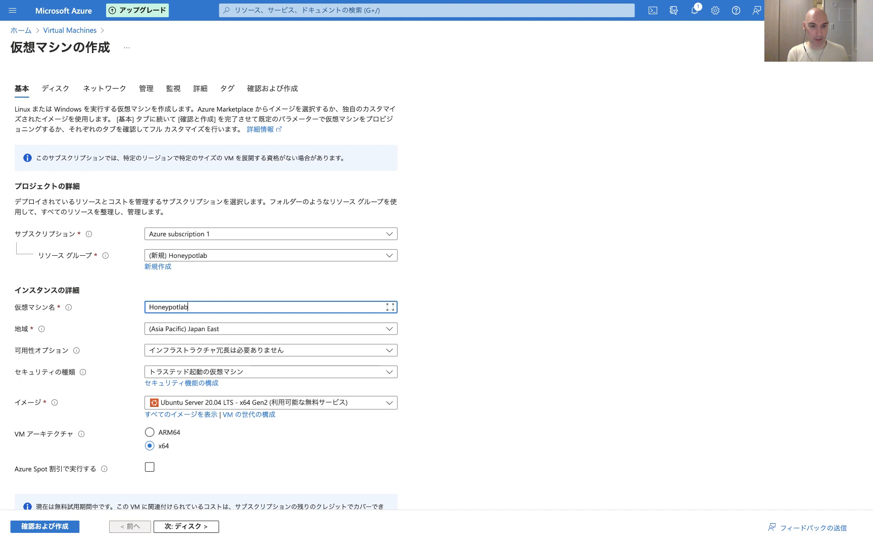
type("VM")
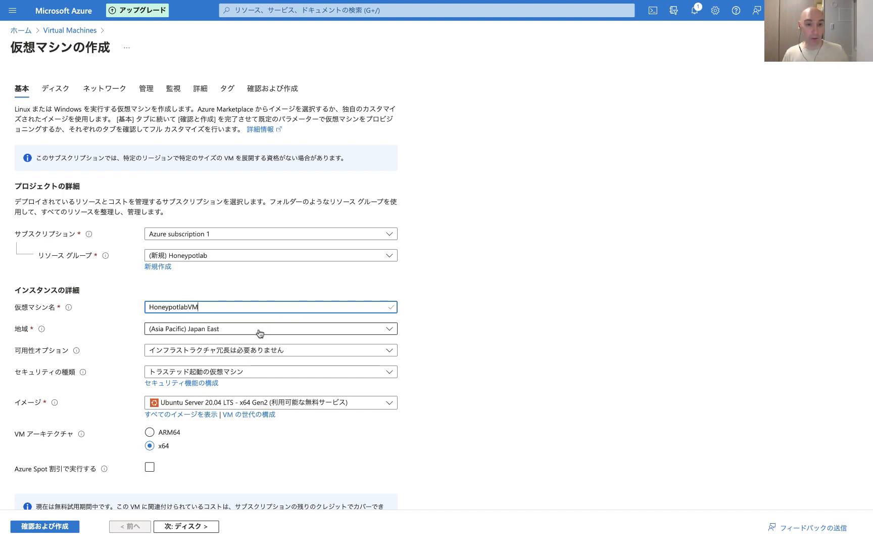
left_click(448, 331)
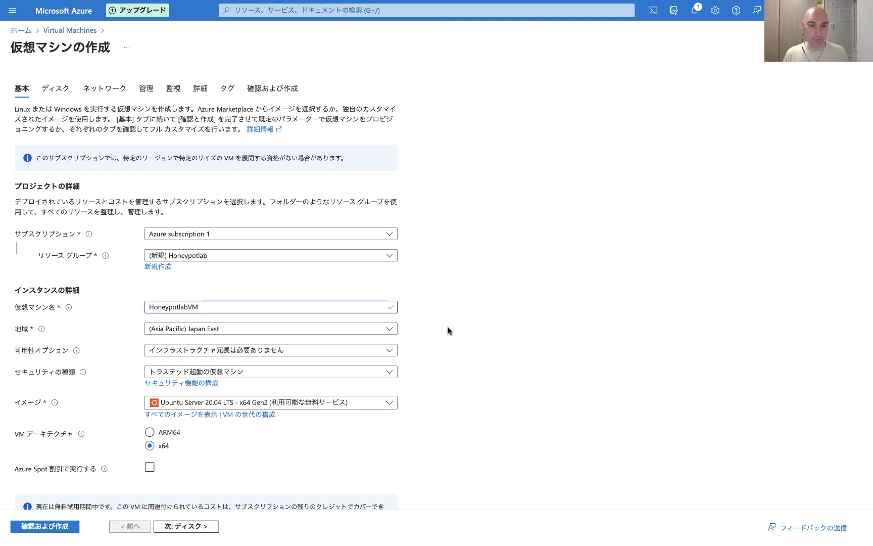
Step: Set the image to Windows 10 Pro, version 22H2 - x64 Gen2
scroll(447, 331, "down", 3)
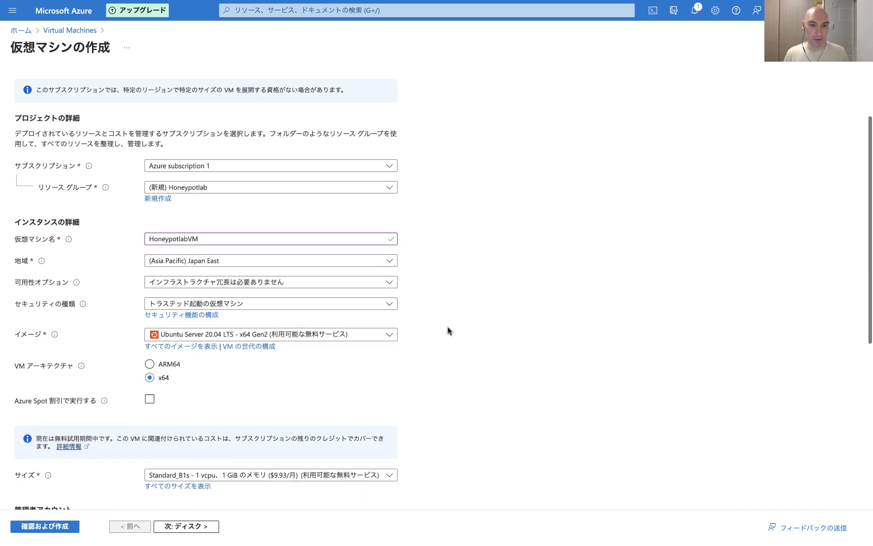
left_click(360, 334)
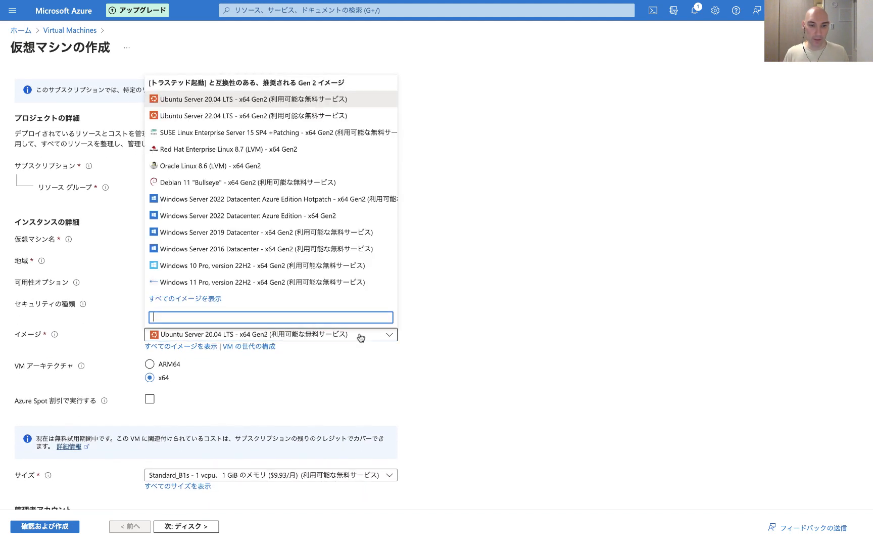
left_click(220, 266)
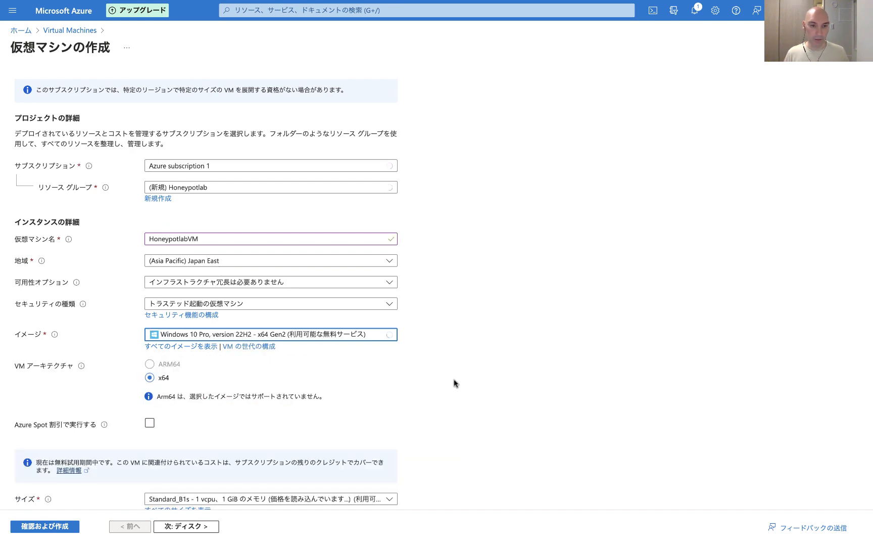
Step: Enter honeypotuser as the administrator account username
scroll(454, 383, "down", 5)
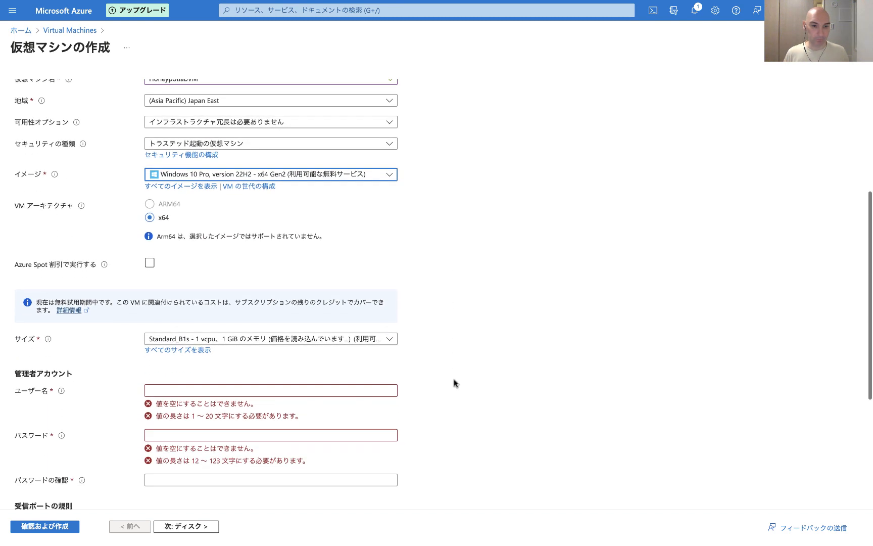
scroll(455, 383, "down", 2)
left_click(361, 316)
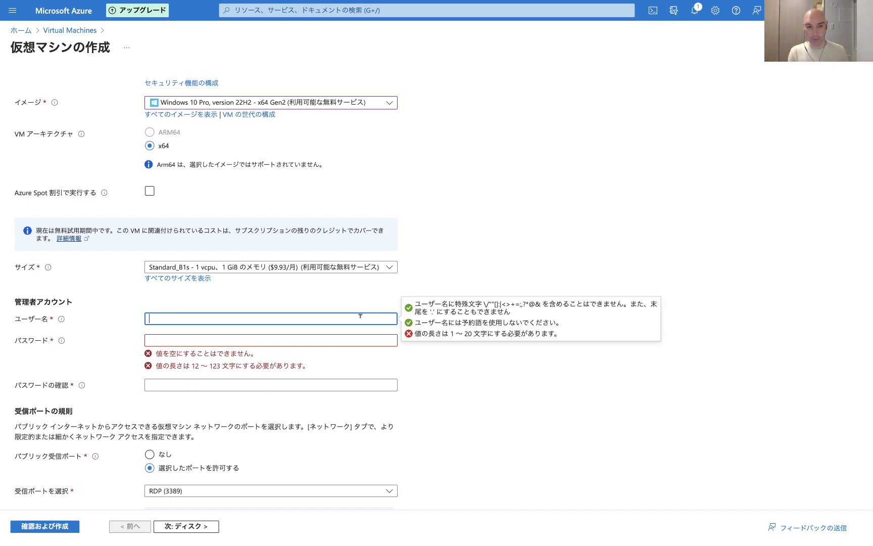
type("honeypotuser")
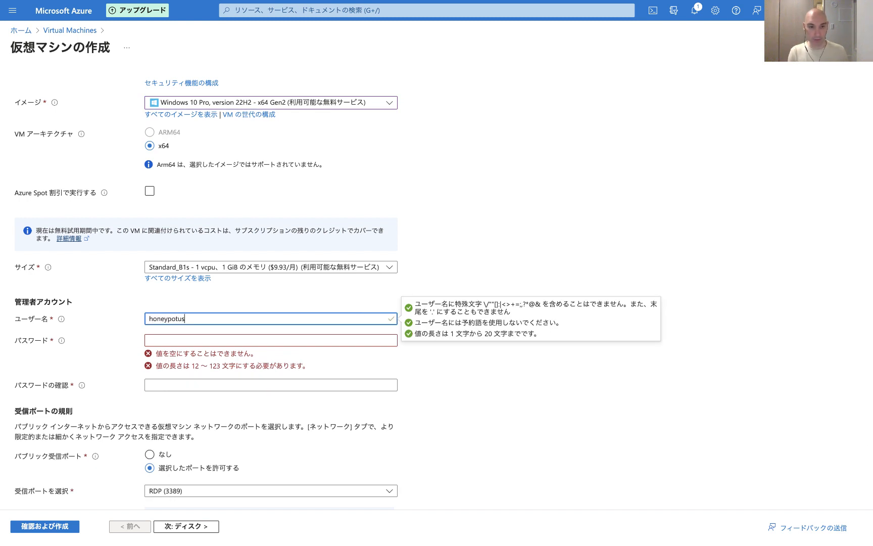
Step: Enter the administrator password and confirm it in the confirmation field
key("Tab")
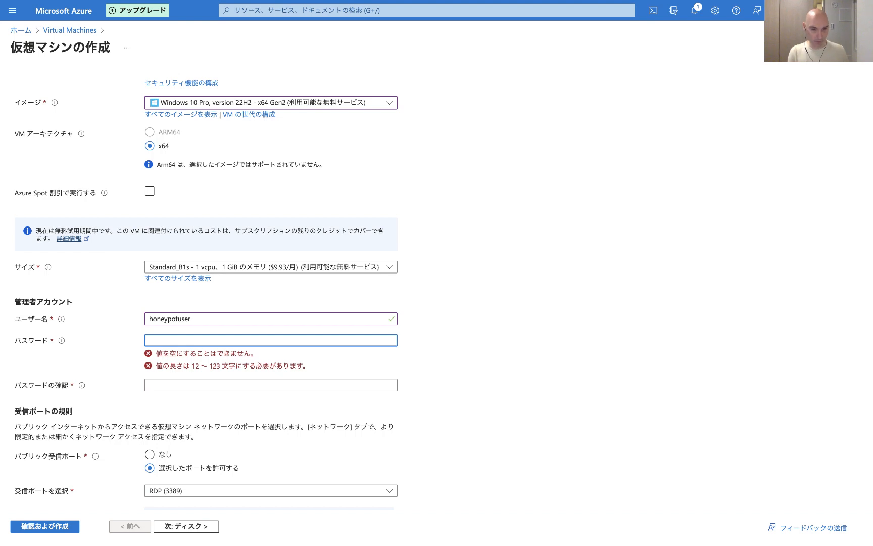
type("••")
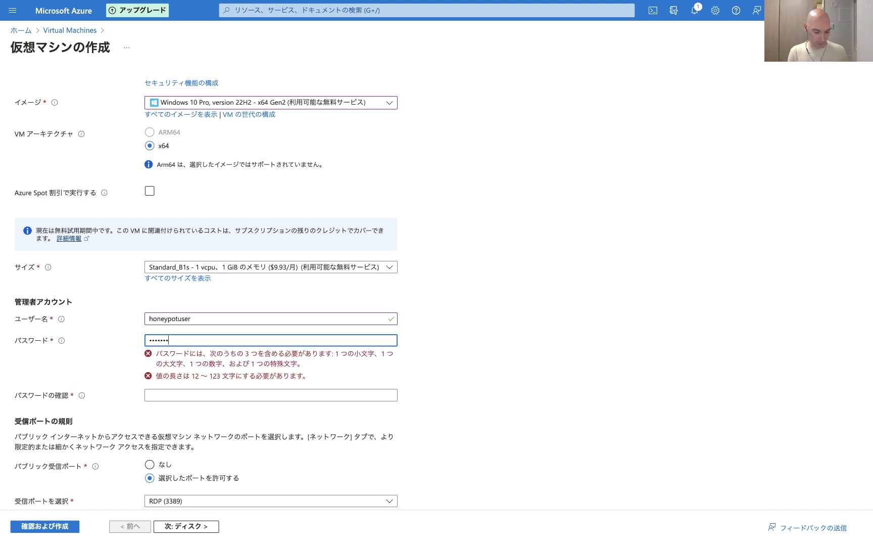
type("•••••")
key("Tab")
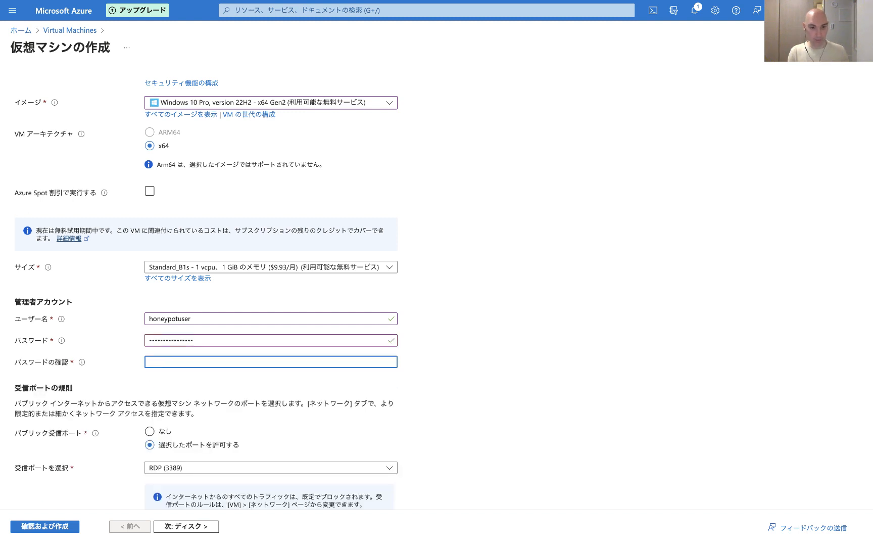
type("•••••")
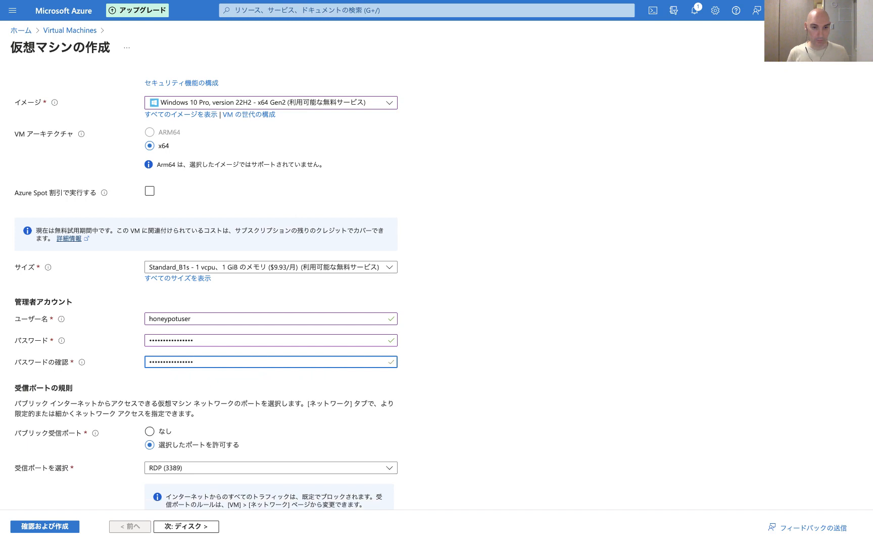
Step: Confirm ownership of an eligible Windows 10/11 licence with multi-tenant hosting rights
left_click(564, 301)
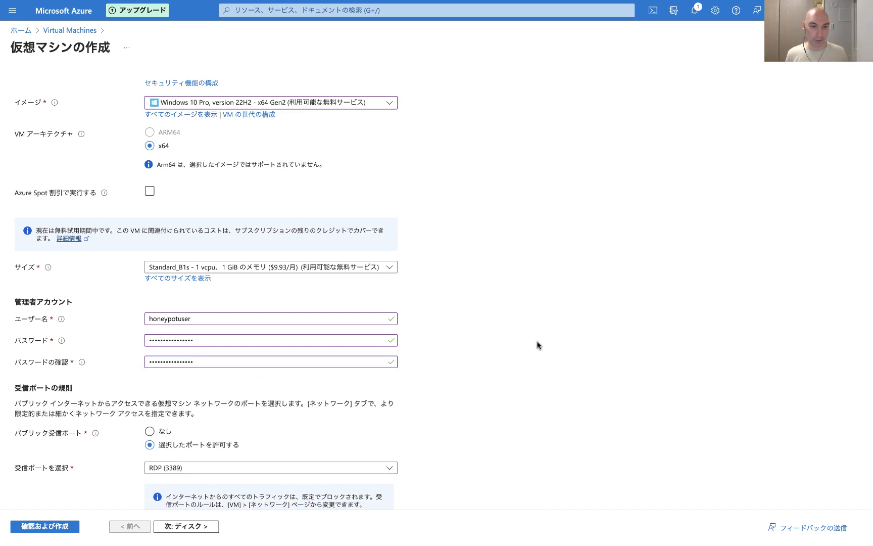
scroll(538, 345, "down", 3)
scroll(538, 345, "down", 1)
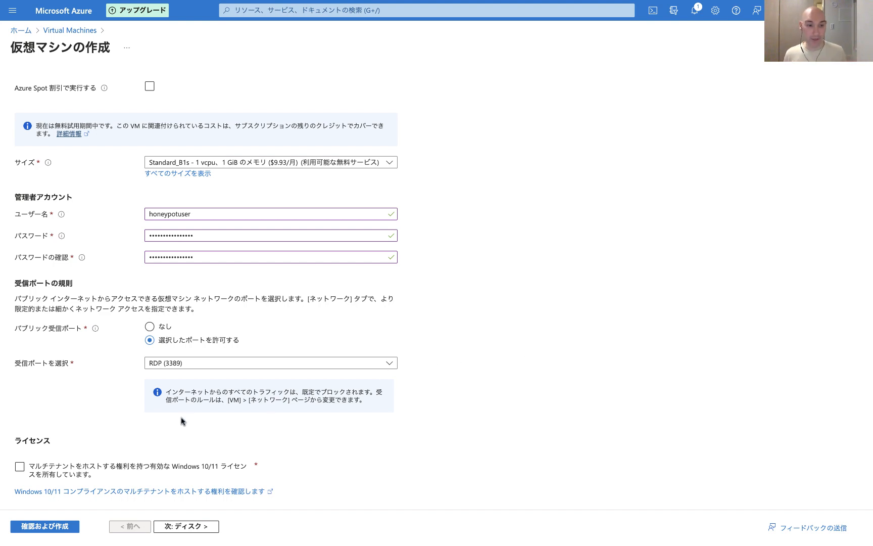
left_click(19, 468)
left_click(20, 470)
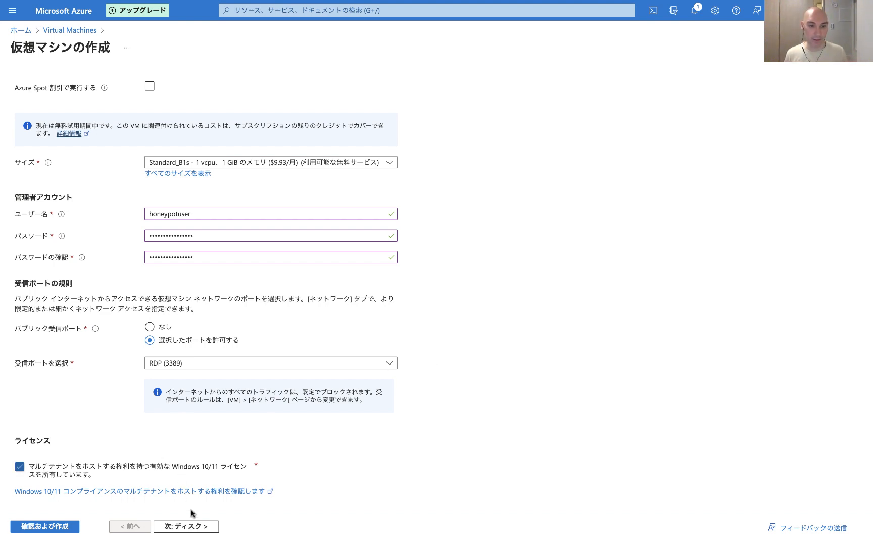
Step: Move on to the Networking tab and set the NIC network security group to Advanced
left_click(194, 527)
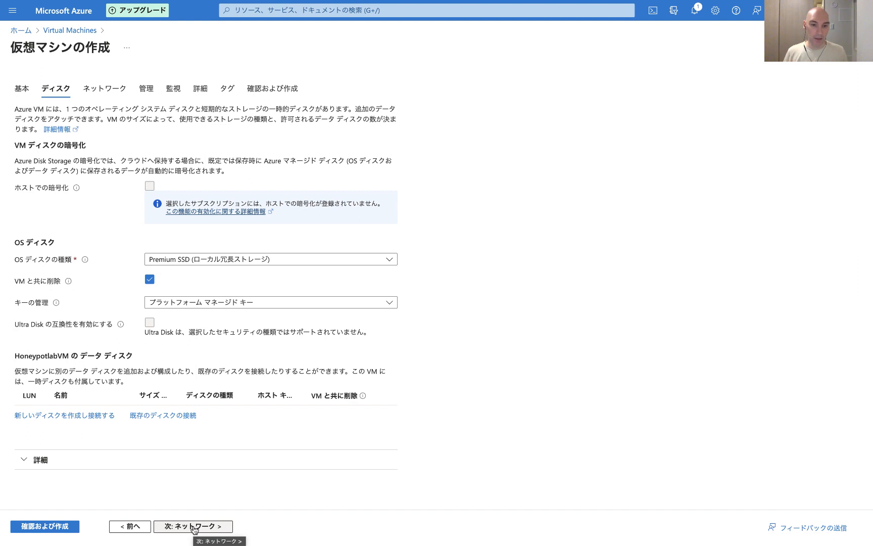
left_click(193, 528)
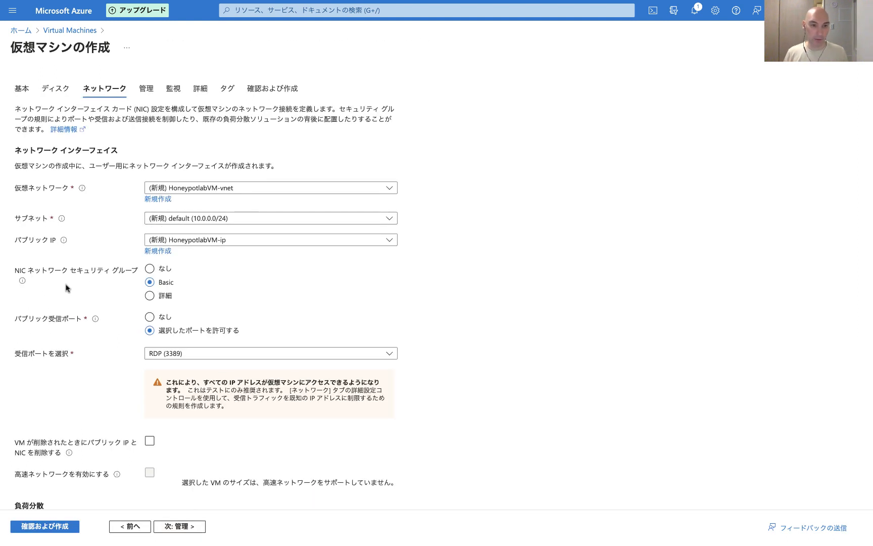
left_click(149, 296)
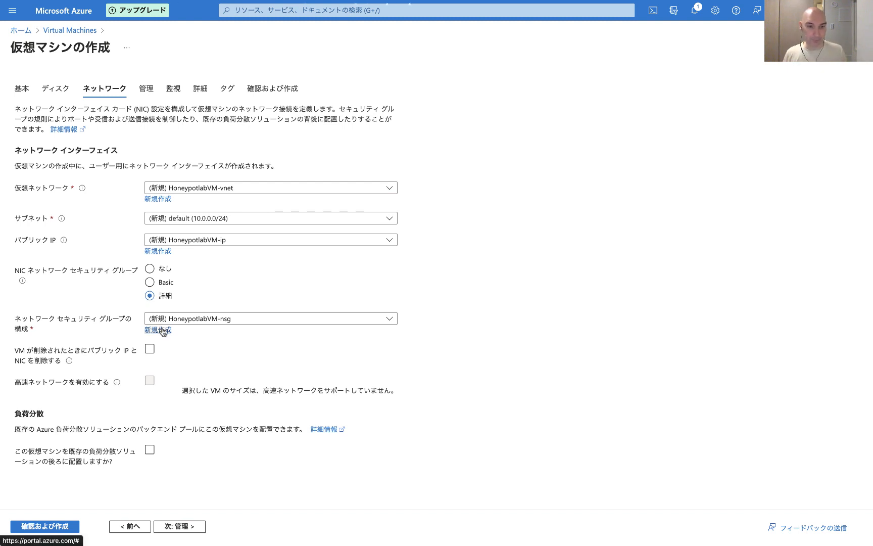
Step: Create a new network security group and delete its default RDP inbound rule
left_click(162, 330)
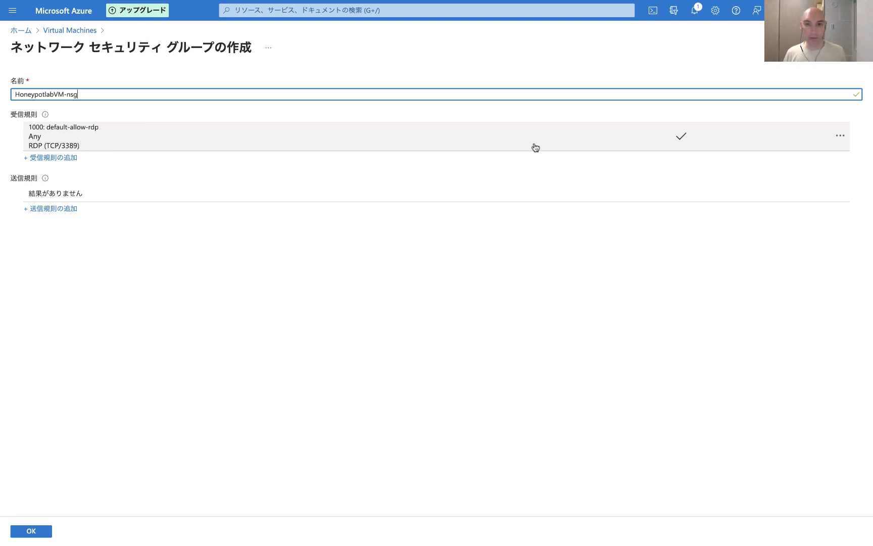
left_click(840, 137)
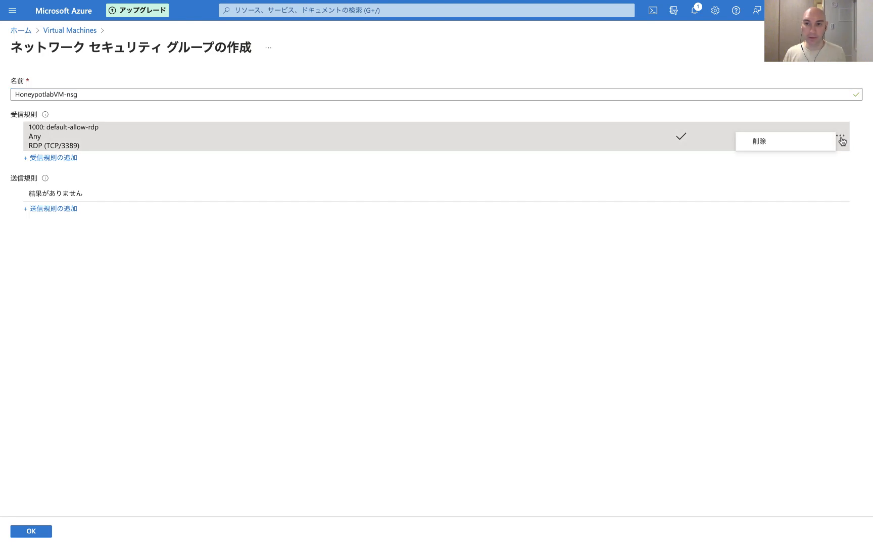
left_click(799, 145)
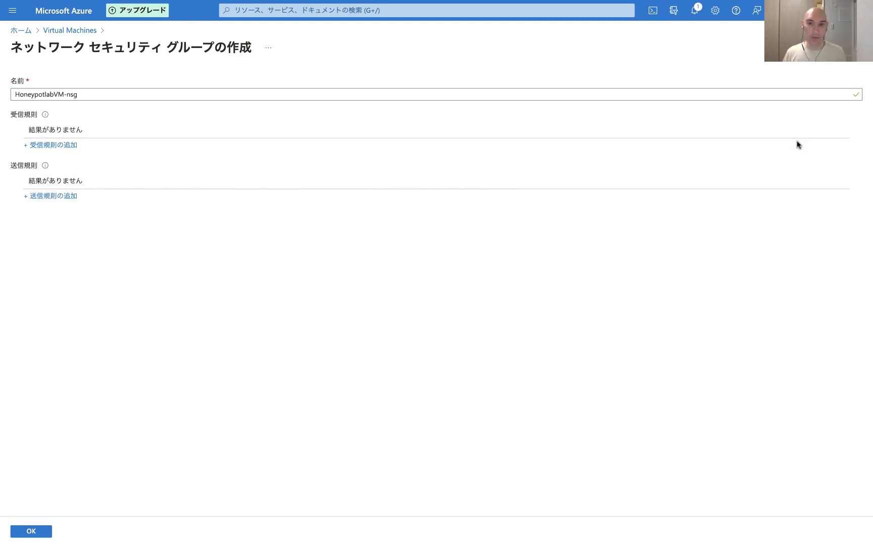
Step: Add a new inbound security rule with destination port range * and priority 100
left_click(66, 146)
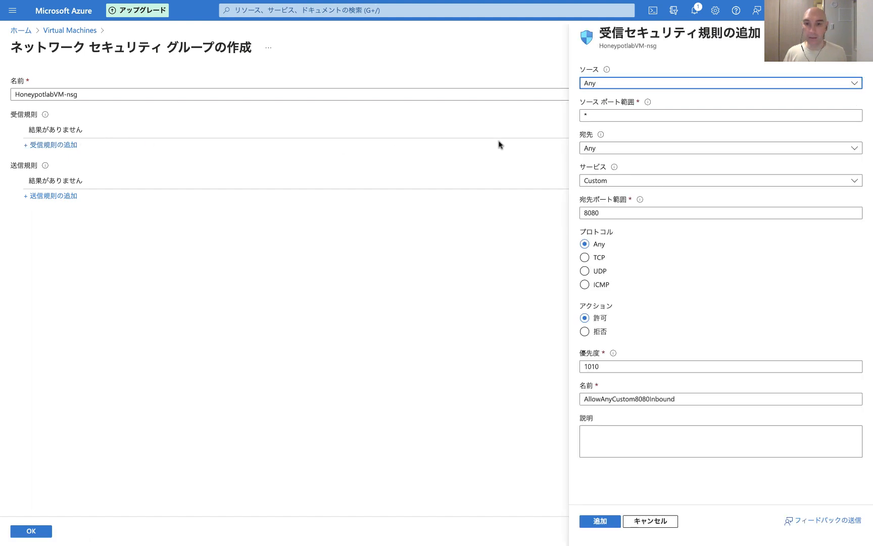
double_click(612, 209)
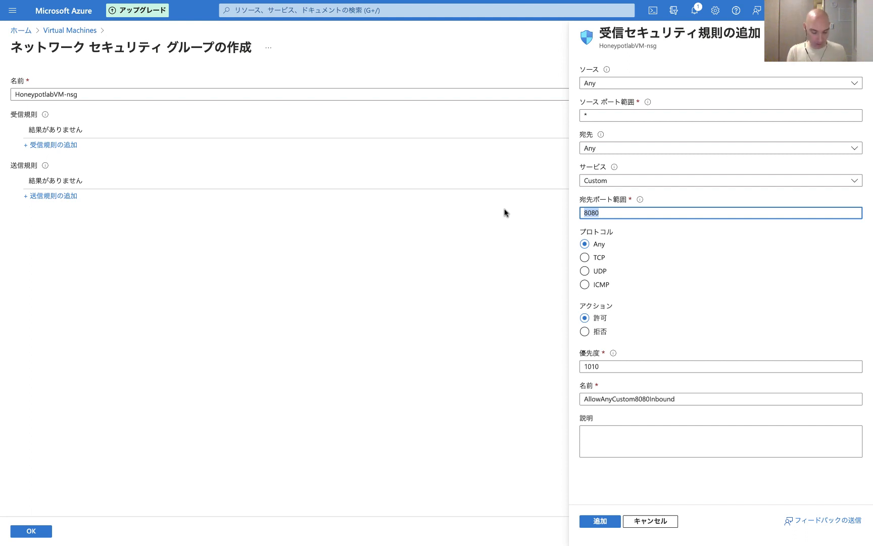
type("*")
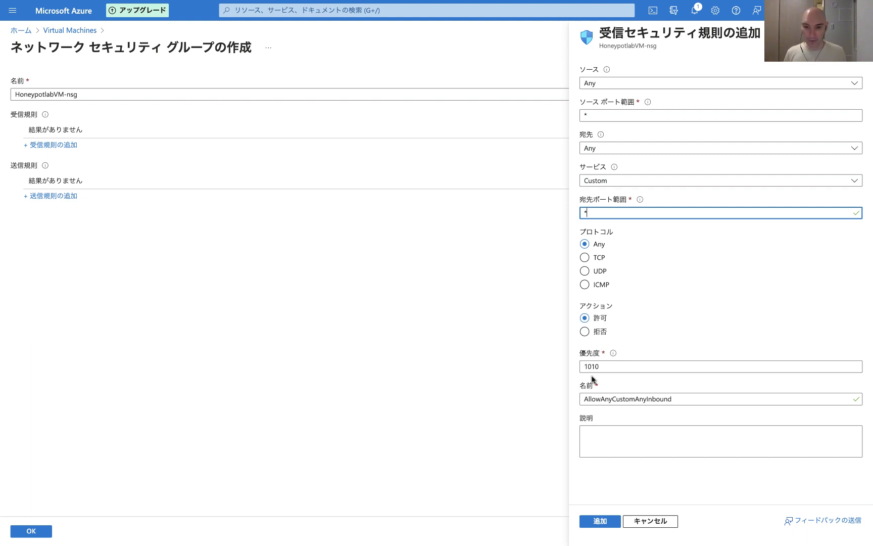
left_click_drag(608, 365, 528, 370)
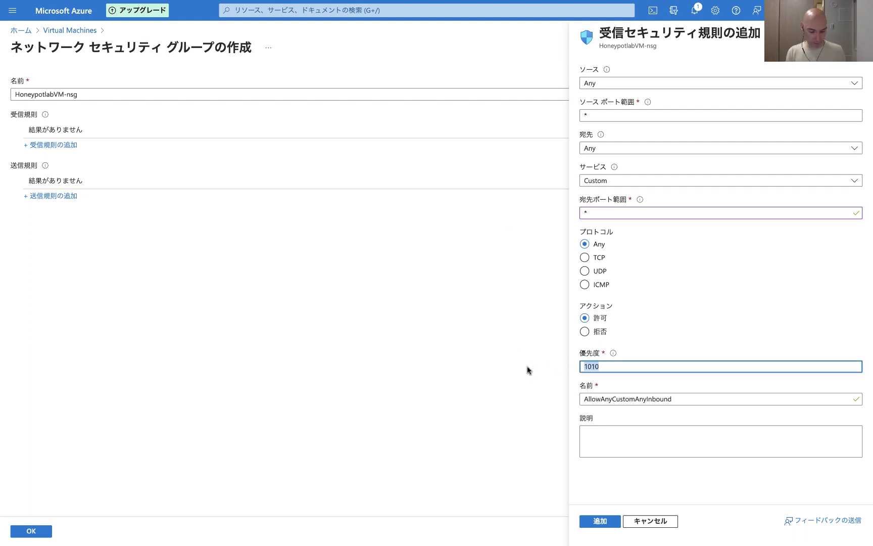
type("100")
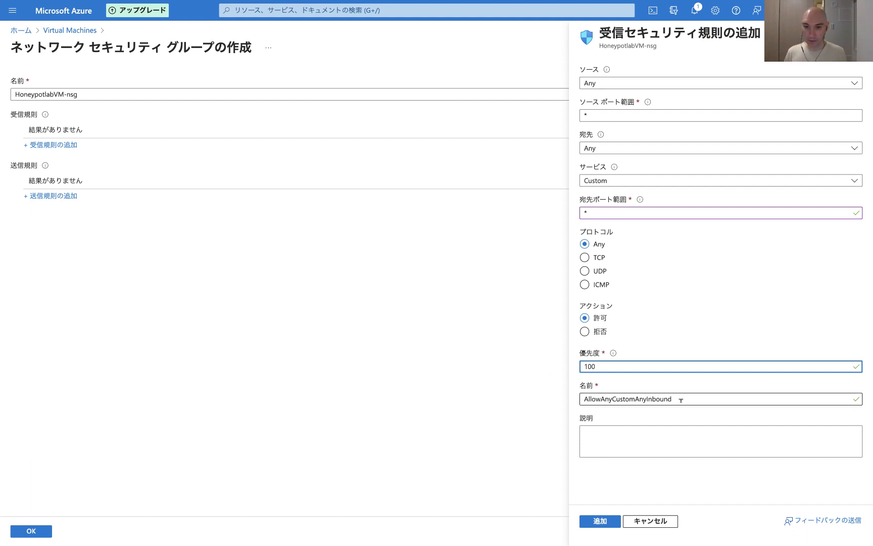
Step: Name the inbound rule Honeypotnetworkopenfirewall and add it to the network security group
key("Tab")
type("Honeypot")
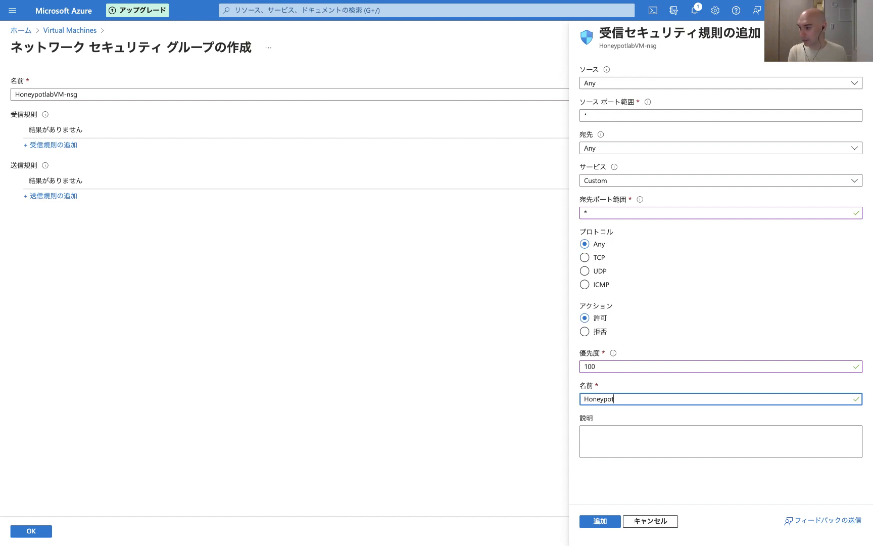
type("networkopenfirewall")
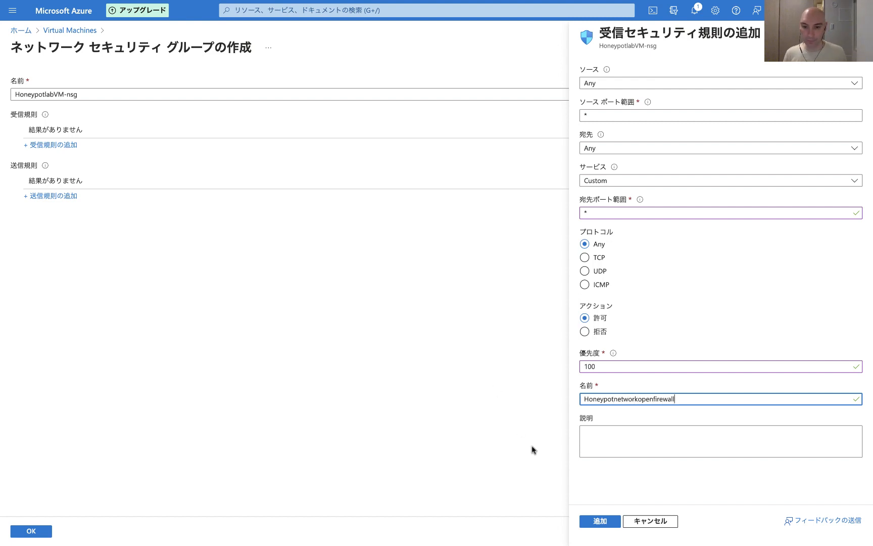
left_click(601, 520)
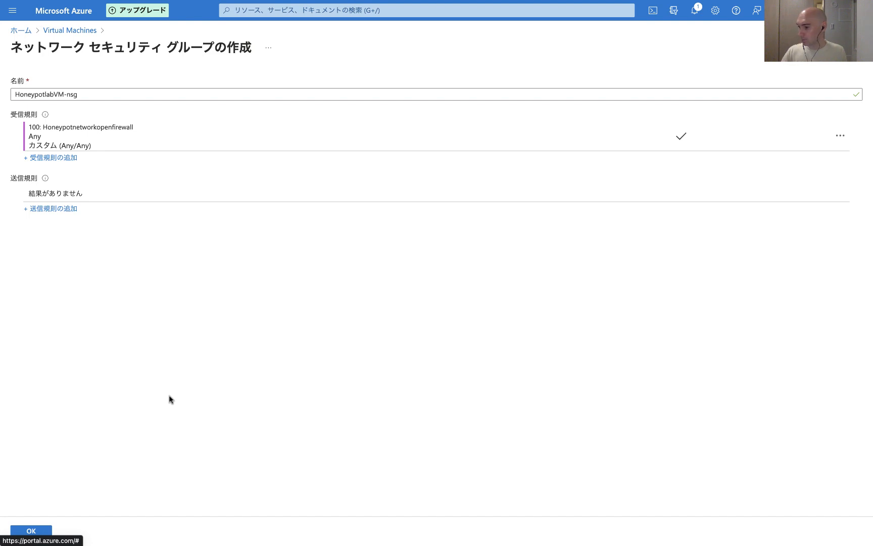
Step: Confirm the network security group, then review and create the virtual machine
left_click(20, 531)
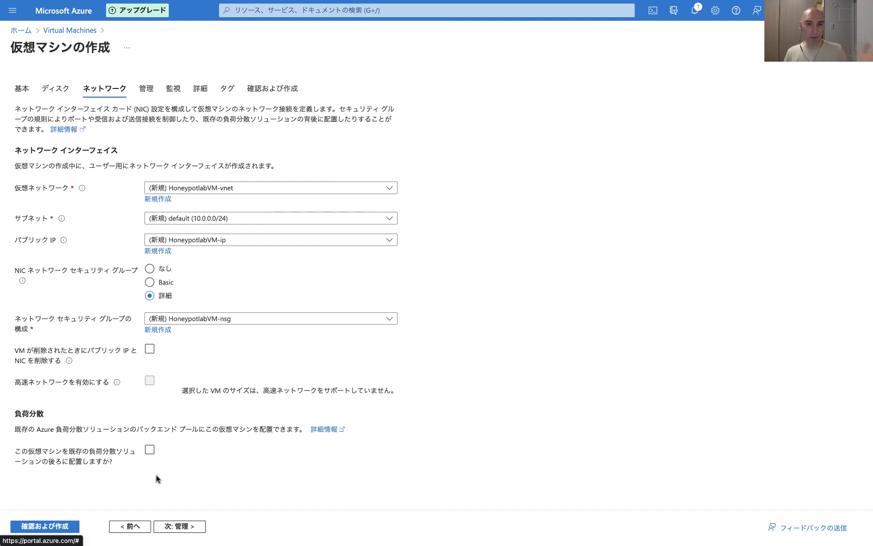
left_click(38, 527)
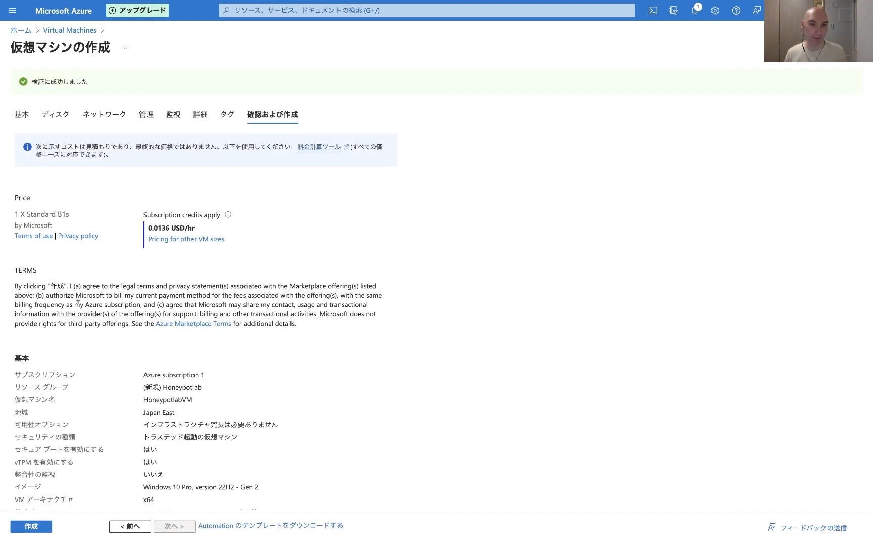
left_click(39, 531)
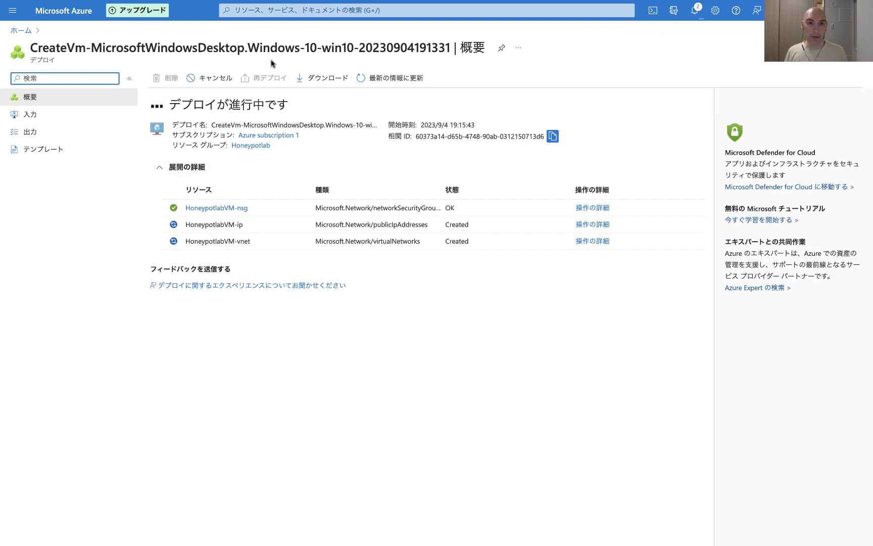
Step: Open Log Analytics workspaces and start creating a new workspace
left_click(291, 9)
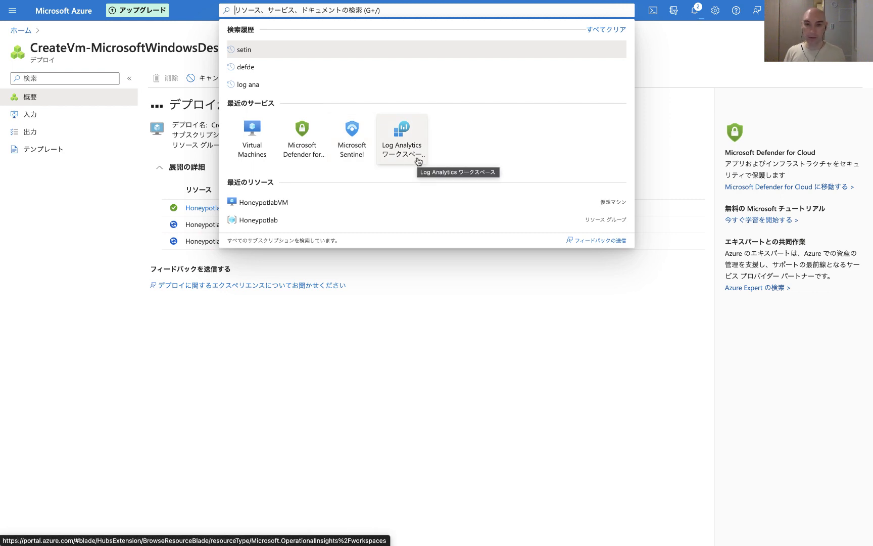
left_click(418, 161)
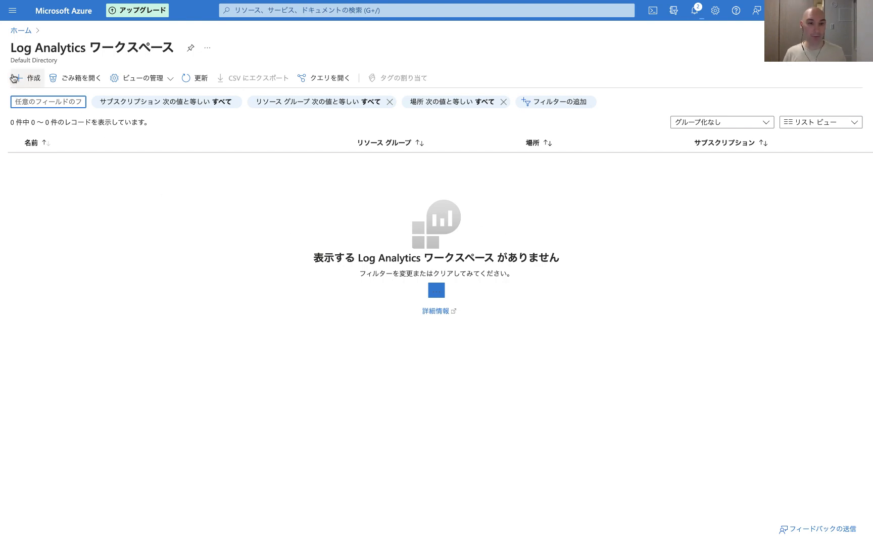
left_click(28, 81)
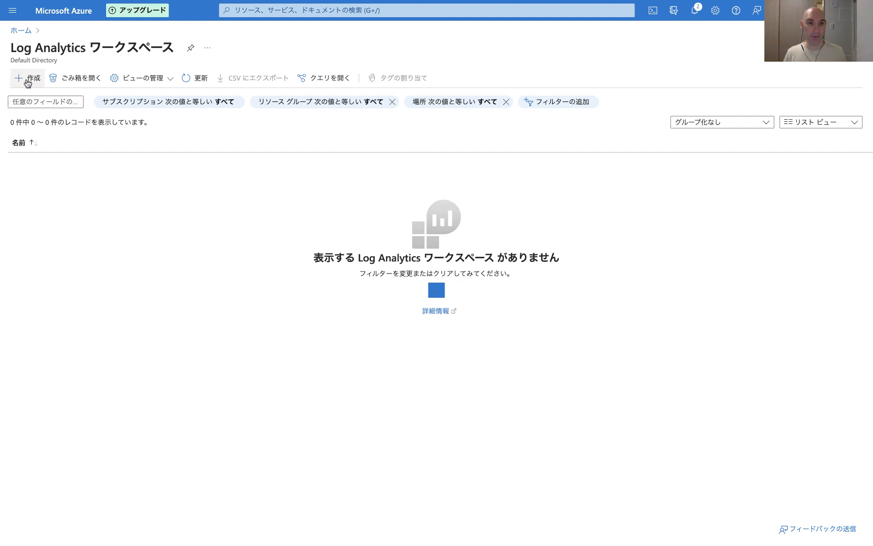
left_click(28, 81)
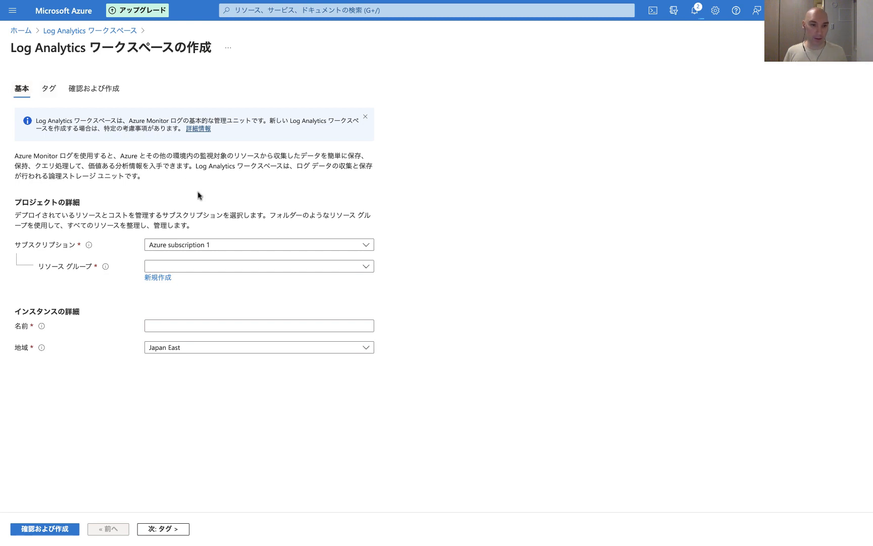
Step: Set the workspace's resource group to Honeypotlab and its name to HoneyLogAnalyticsWS
left_click(365, 266)
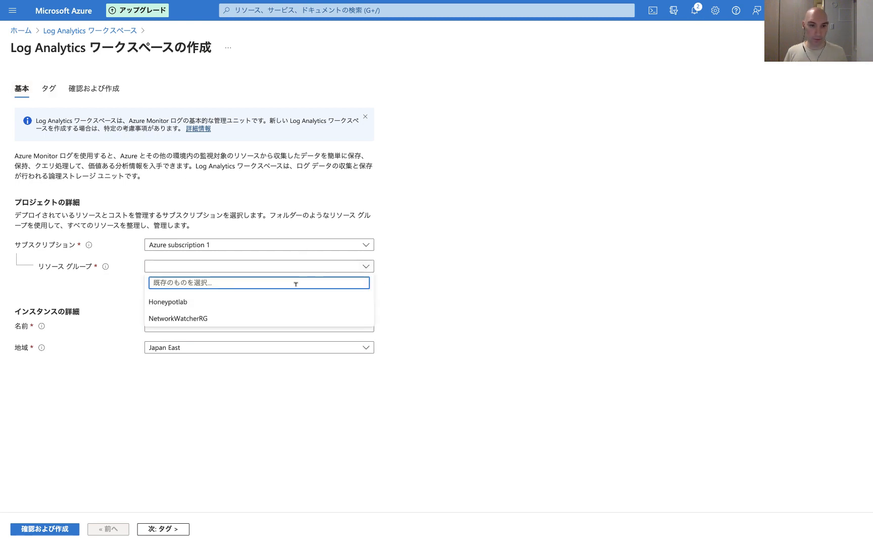
left_click(187, 306)
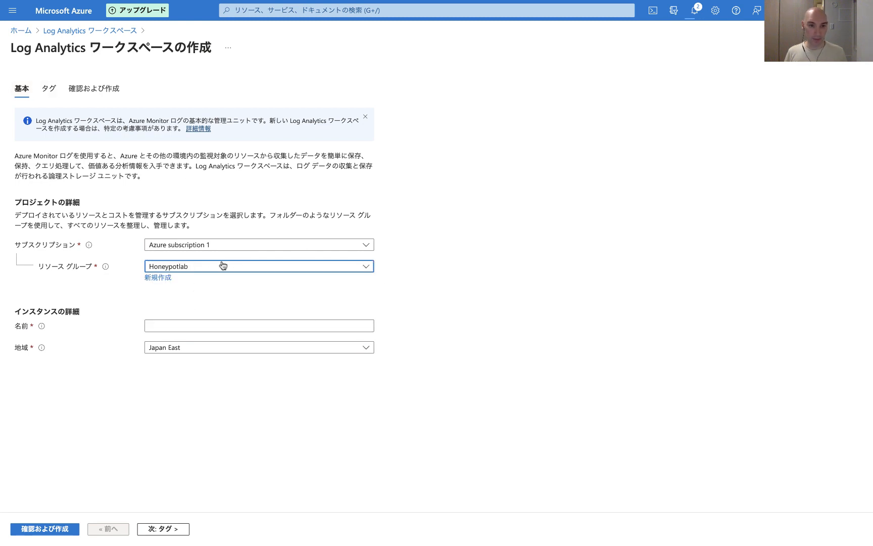
left_click(175, 325)
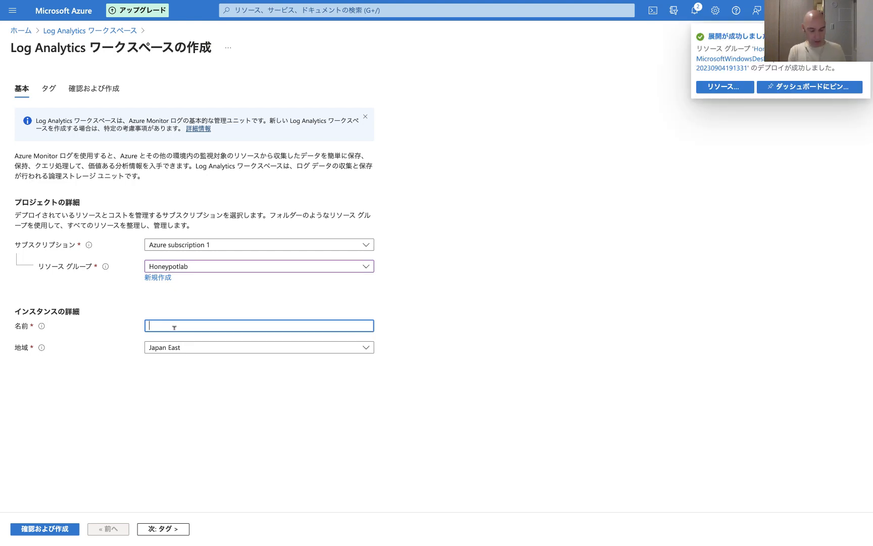
type("Honey")
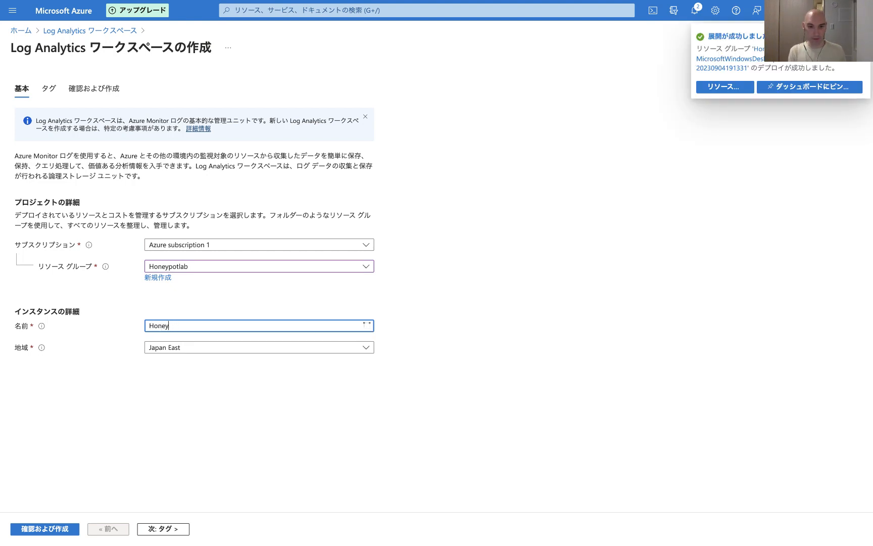
type("potLog")
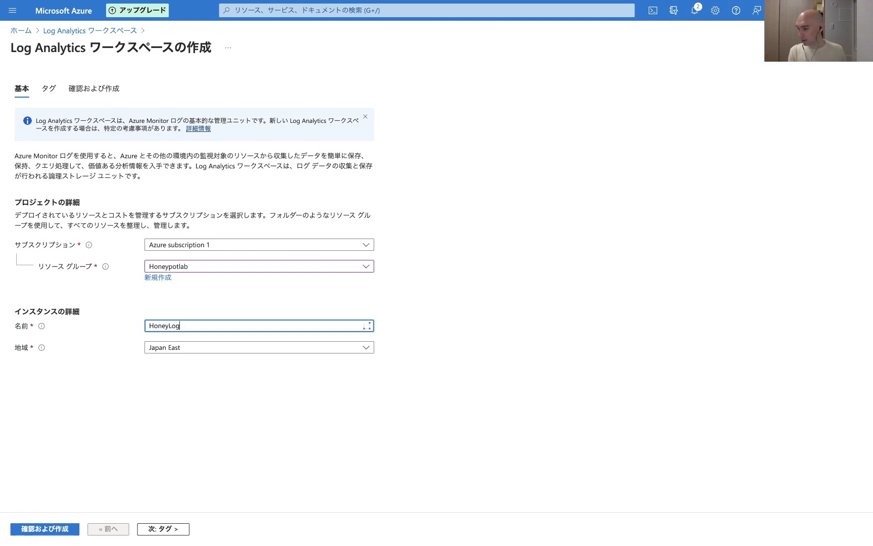
type("AnalyticsWS")
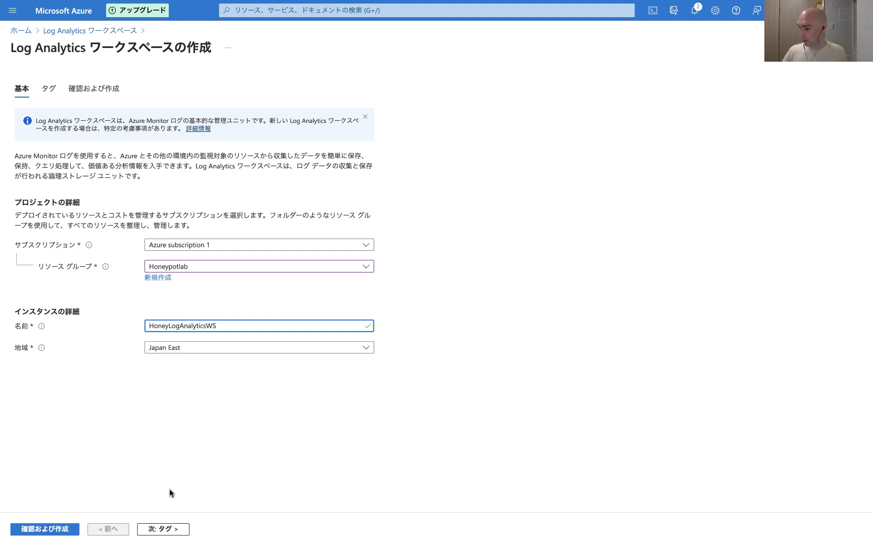
Step: Review and create the Log Analytics workspace
left_click(152, 531)
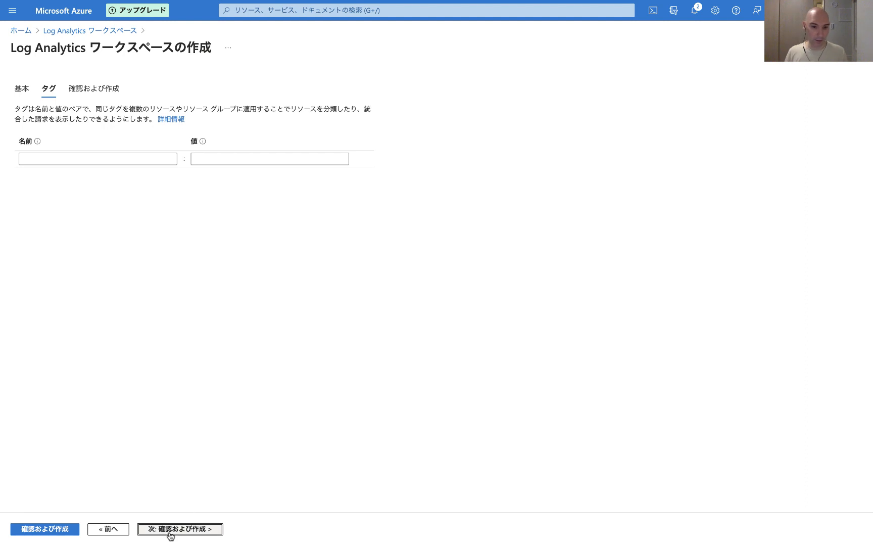
left_click(38, 530)
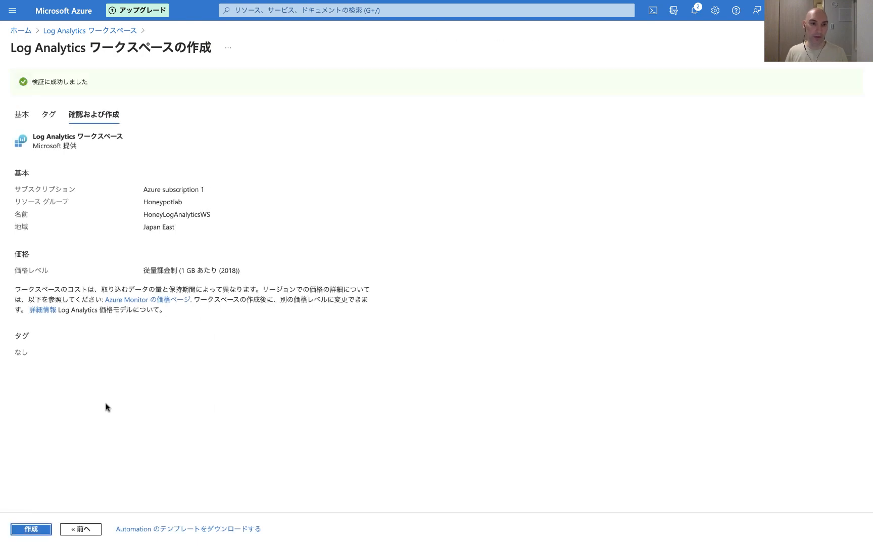
left_click(40, 529)
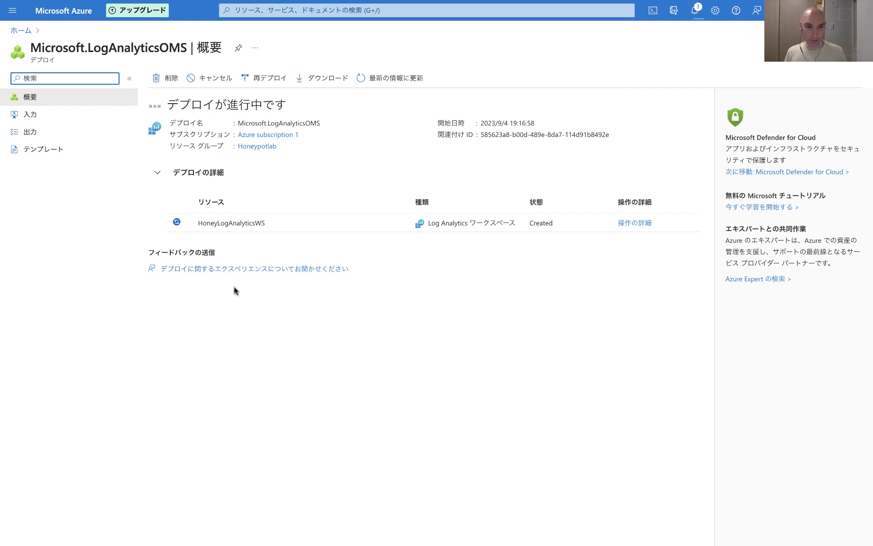
Step: Open Microsoft Defender for Cloud environment settings for the HoneyLogAnalyticsWS workspace under Azure subscription 1
left_click(276, 10)
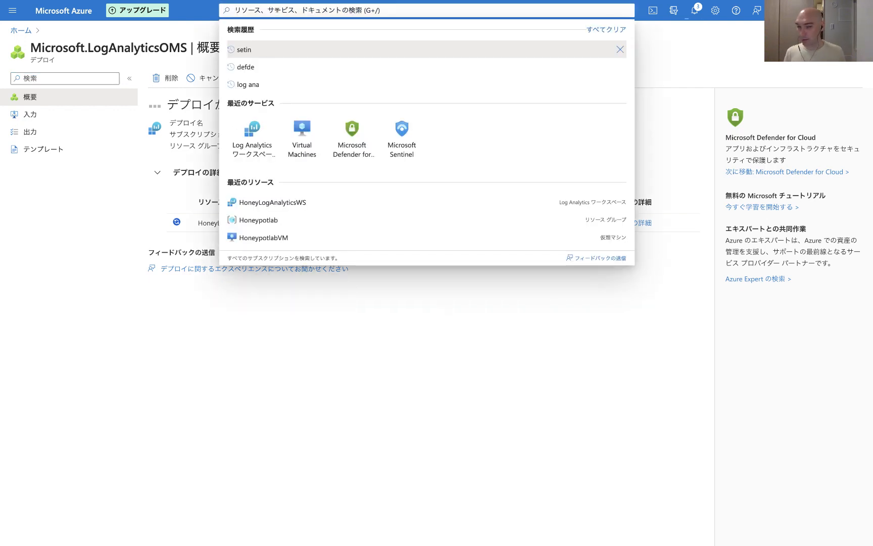
left_click(349, 153)
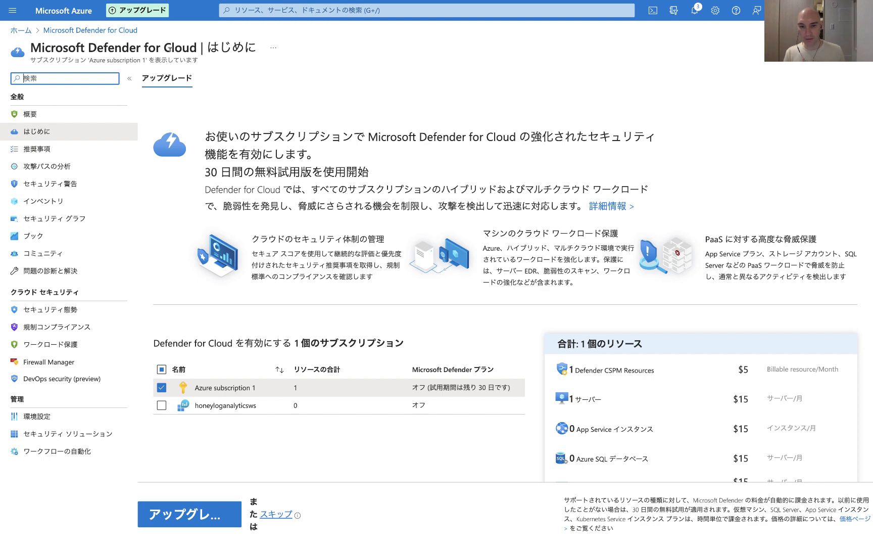
left_click(54, 420)
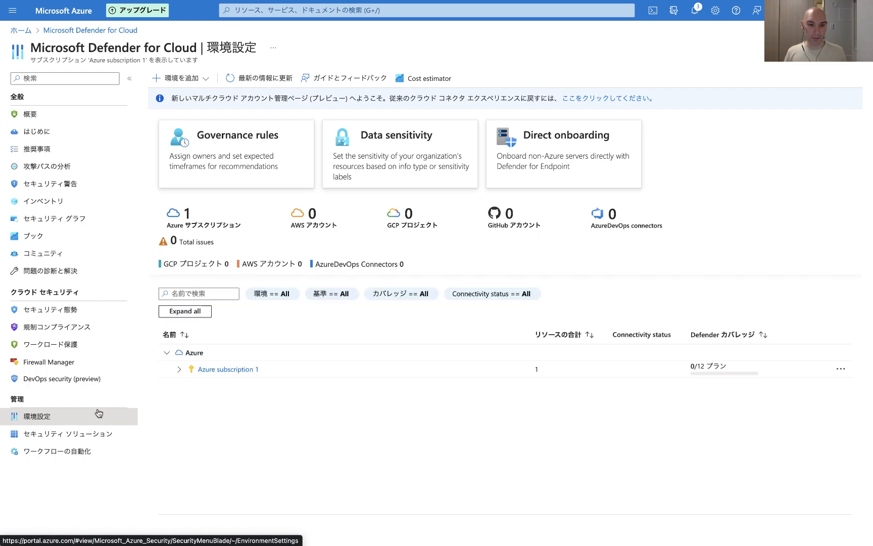
left_click(177, 371)
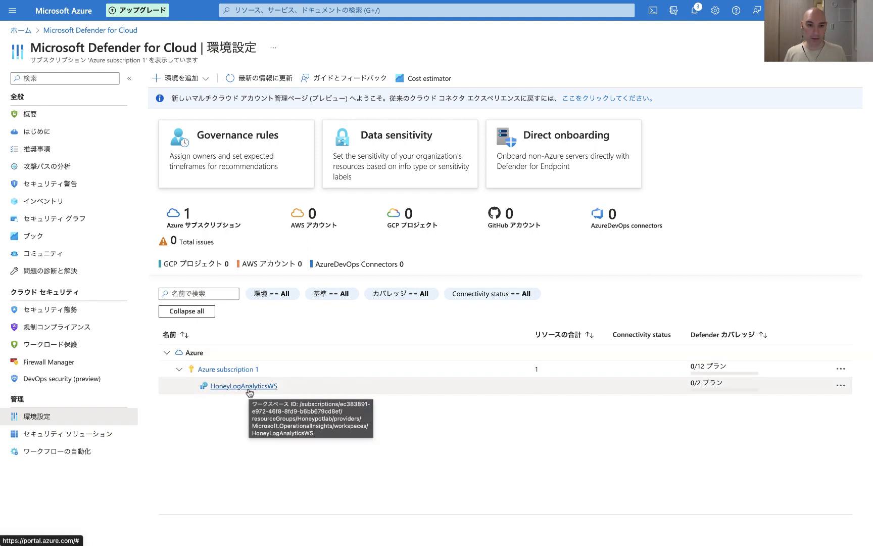
left_click(248, 388)
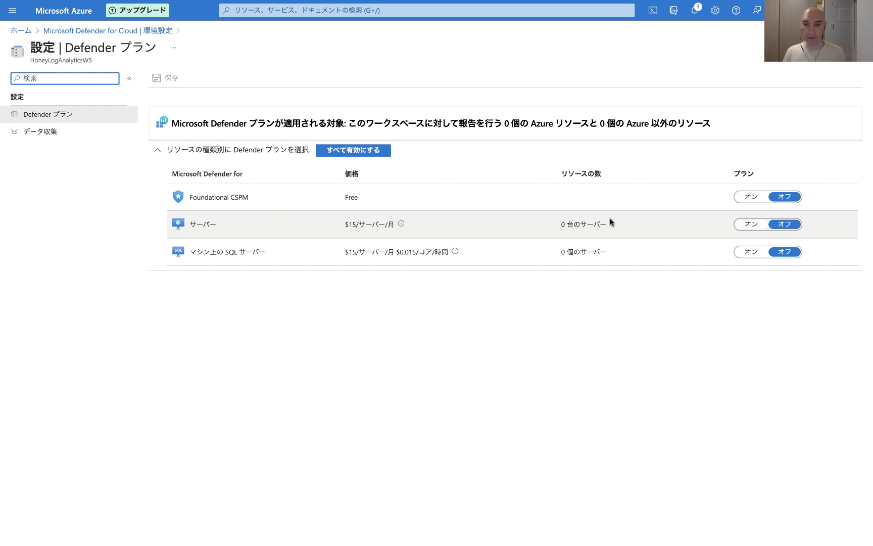
Step: Turn on the Defender plan for Servers and save the workspace settings
left_click(753, 224)
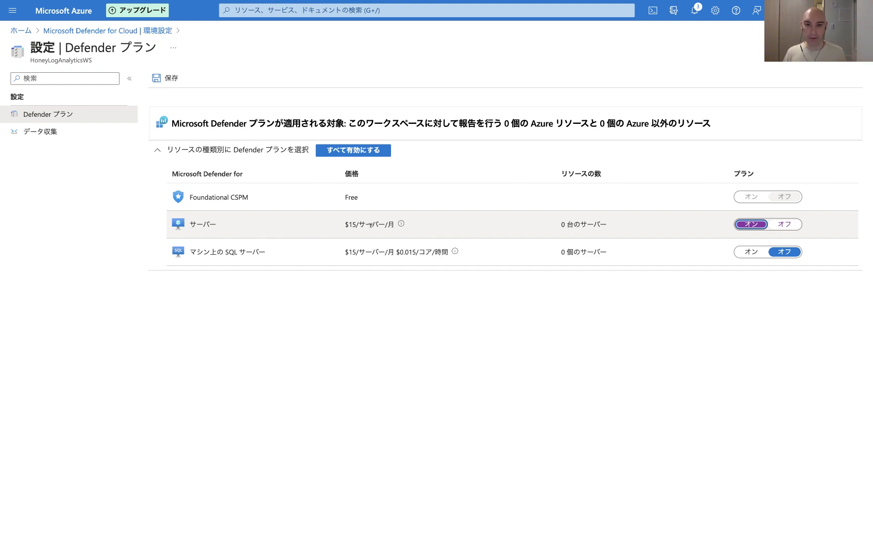
mouse_move(402, 226)
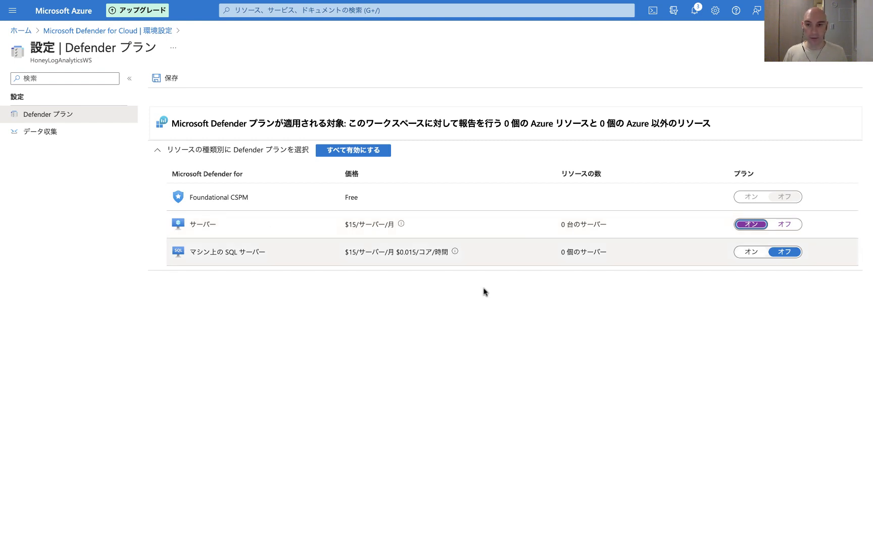
left_click(41, 132)
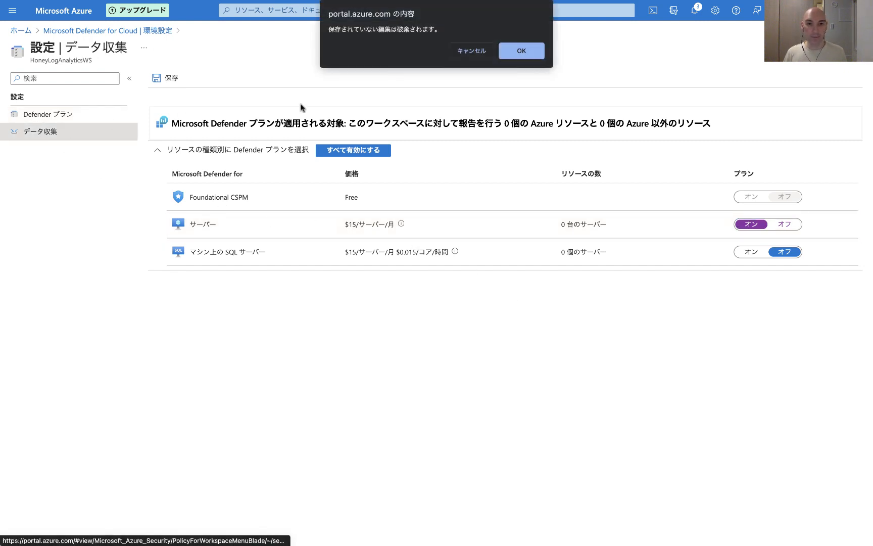
left_click(457, 53)
left_click(157, 79)
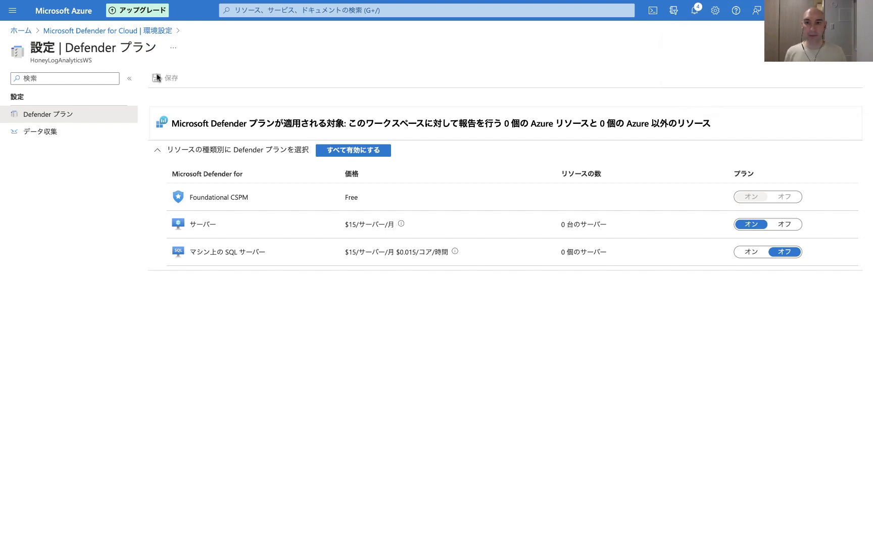
Step: Set the workspace's data collection to store all Windows security events and save it
left_click(66, 133)
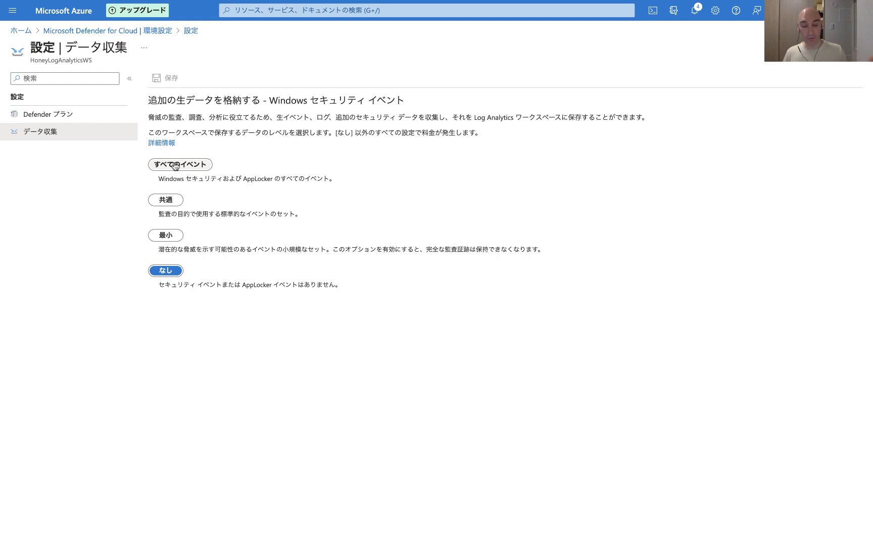
left_click(176, 166)
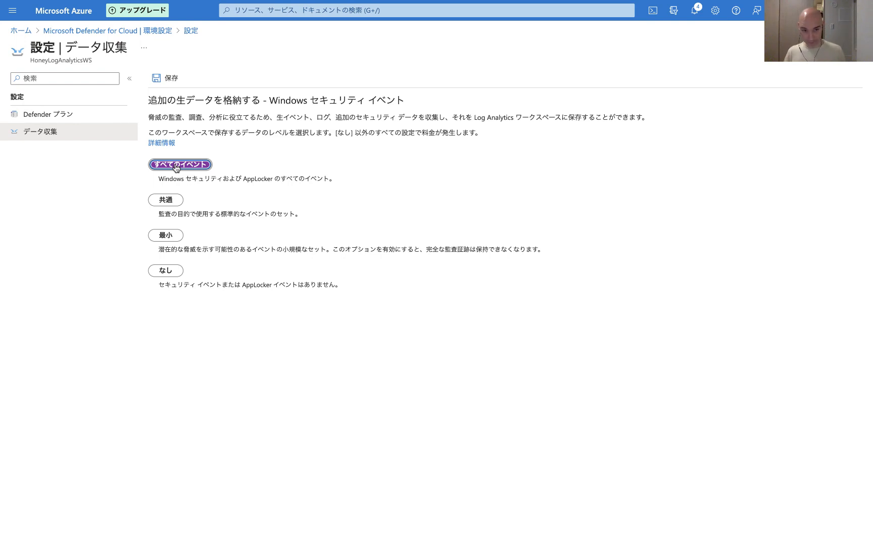
left_click(166, 79)
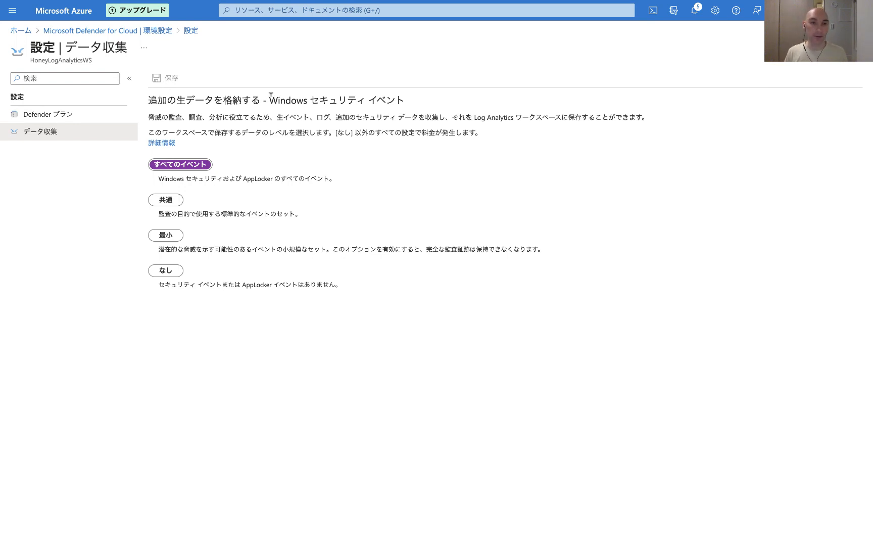
Step: Connect the HoneypotlabVM virtual machine to the HoneyLogAnalyticsWS Log Analytics workspace
left_click(307, 10)
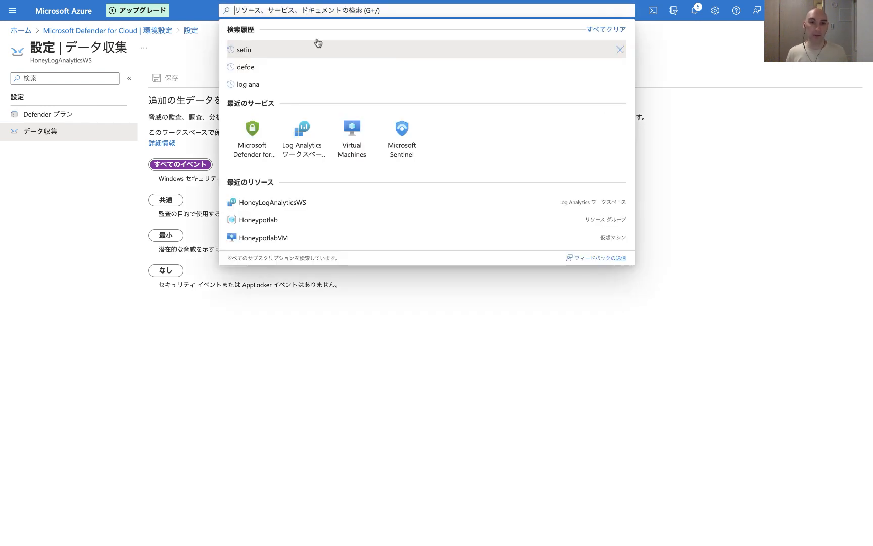
left_click(313, 145)
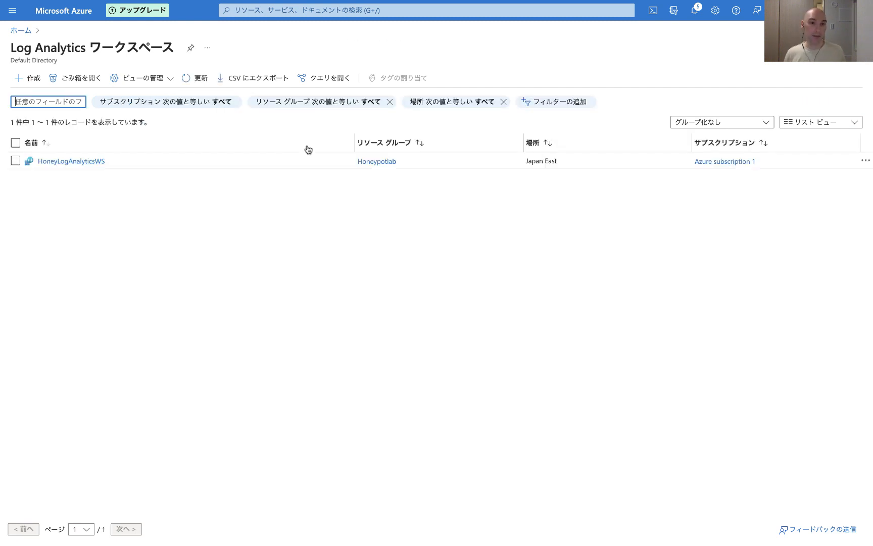
left_click(88, 164)
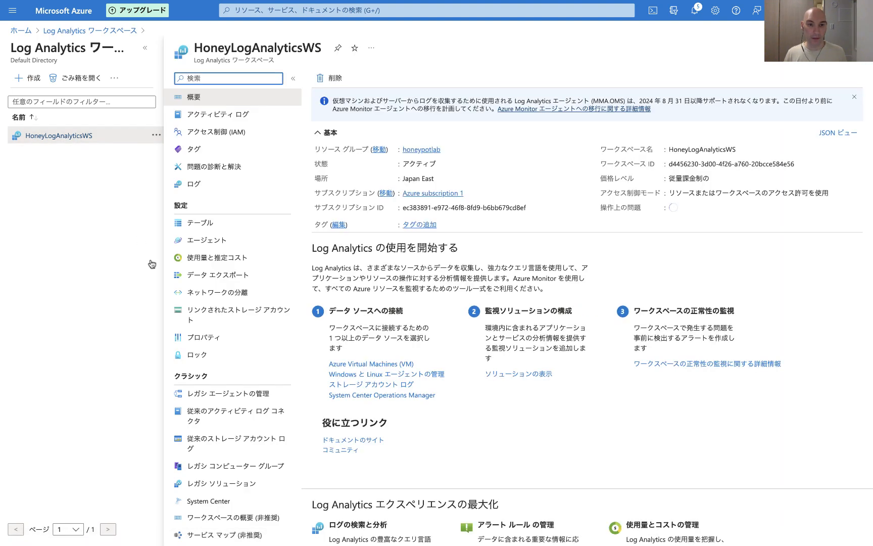
scroll(308, 380, "down", 3)
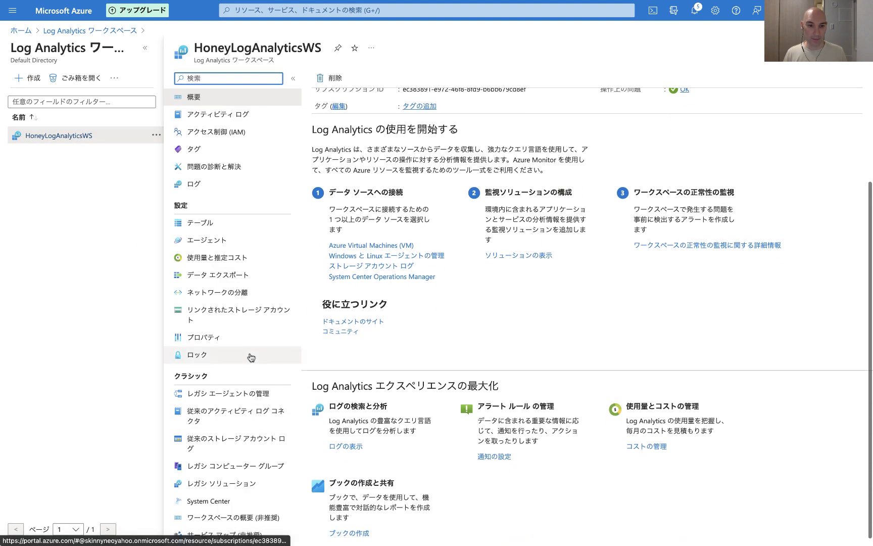
scroll(251, 357, "down", 5)
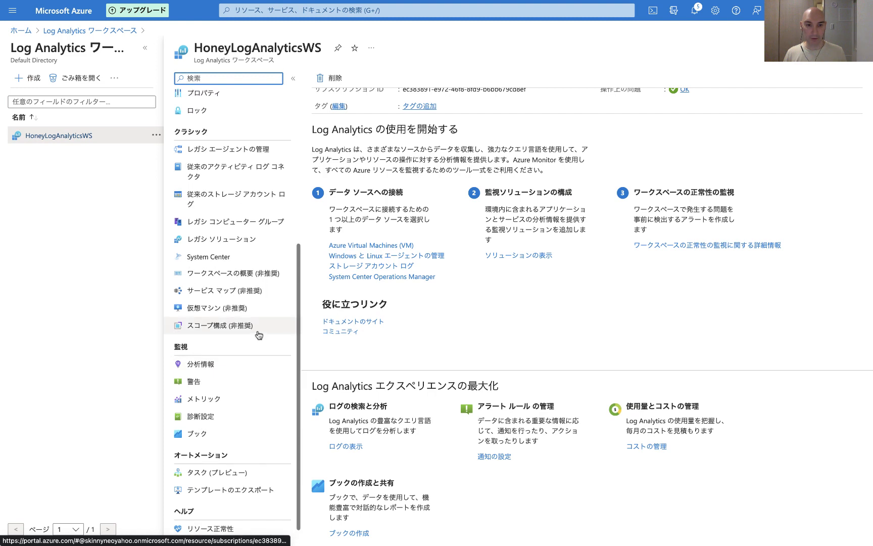
left_click(205, 312)
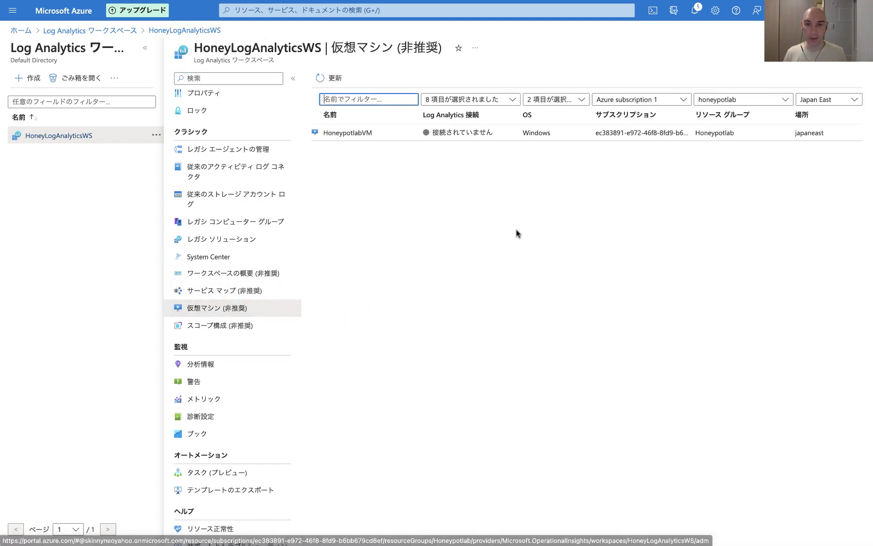
left_click(349, 136)
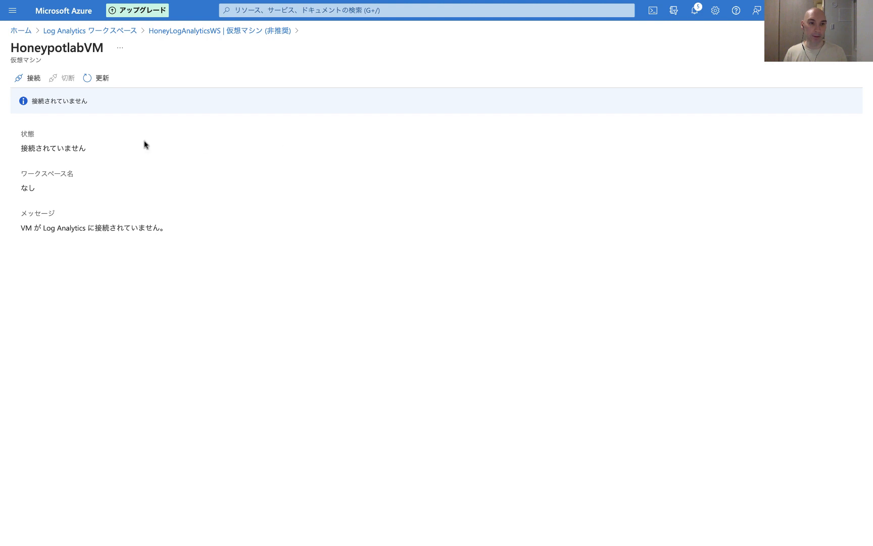
left_click_drag(28, 100, 106, 103)
left_click(107, 104)
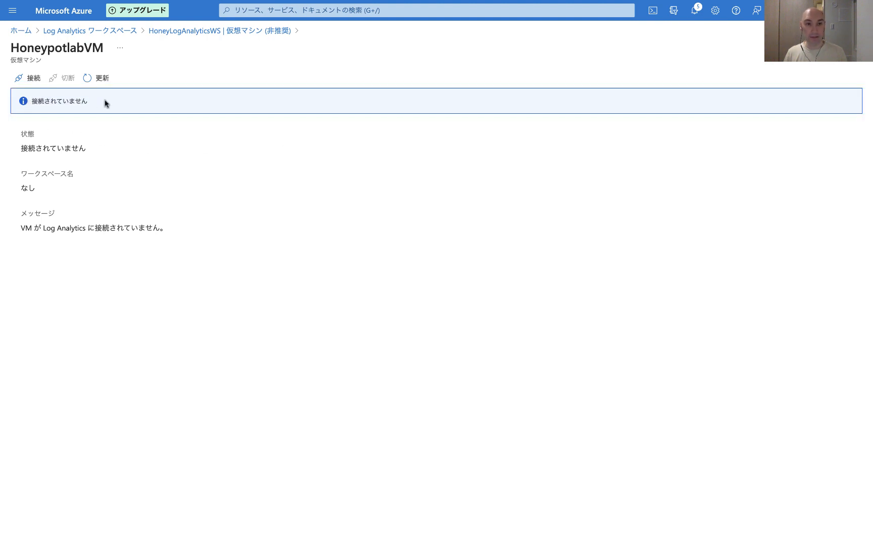
left_click(27, 80)
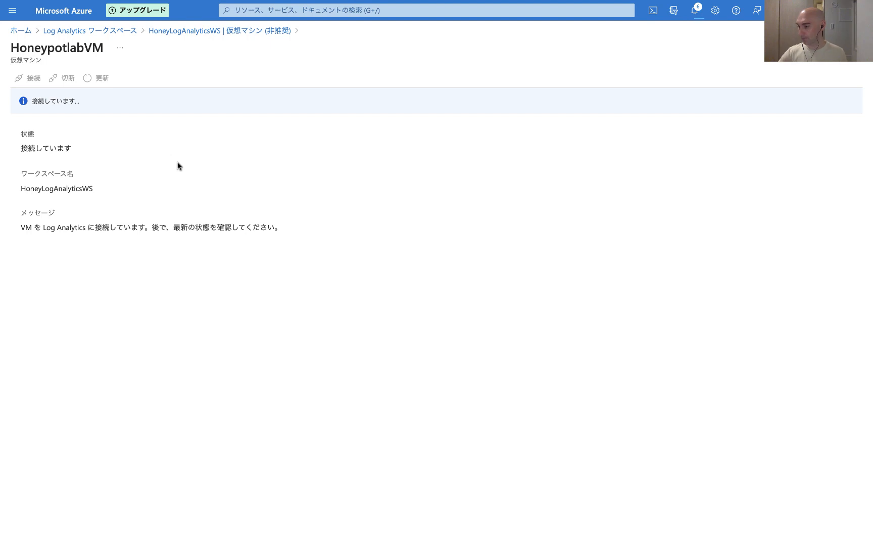
Step: Add Microsoft Sentinel to the HoneyLogAnalyticsWS workspace
left_click(328, 9)
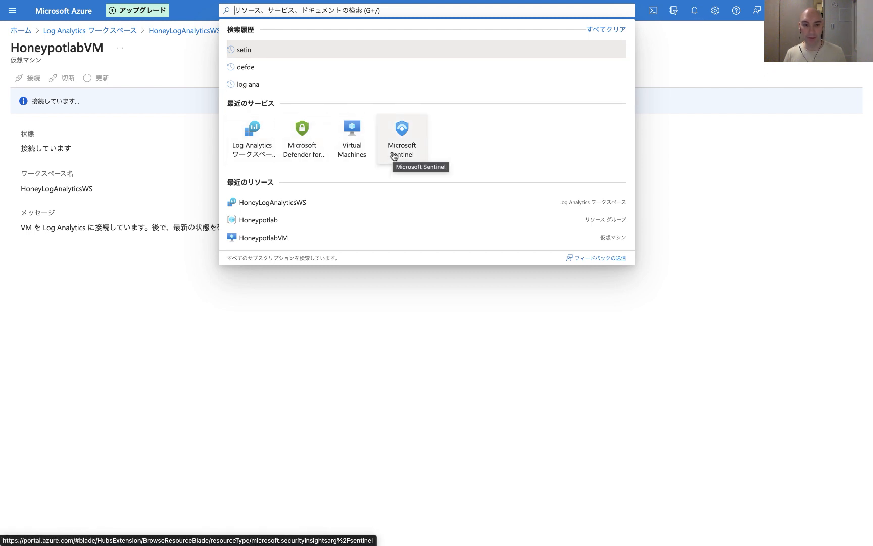
left_click(374, 354)
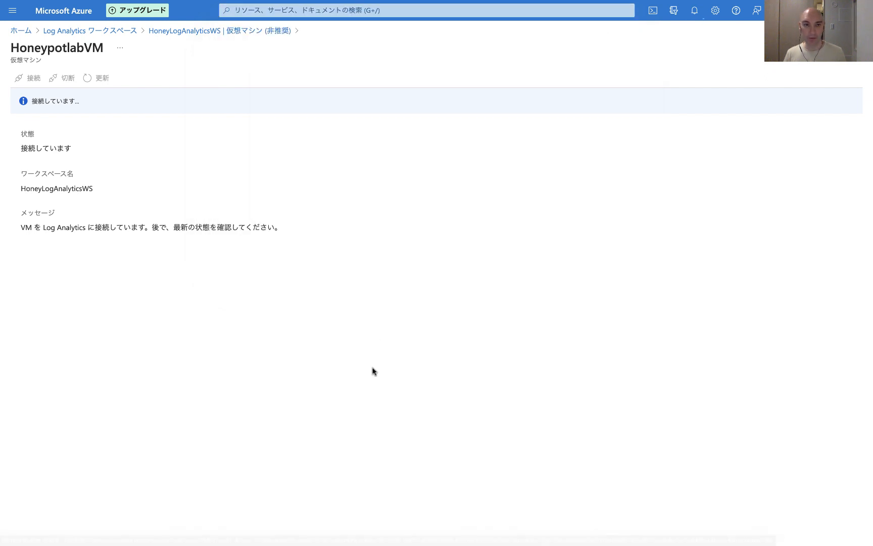
left_click(374, 11)
left_click(396, 158)
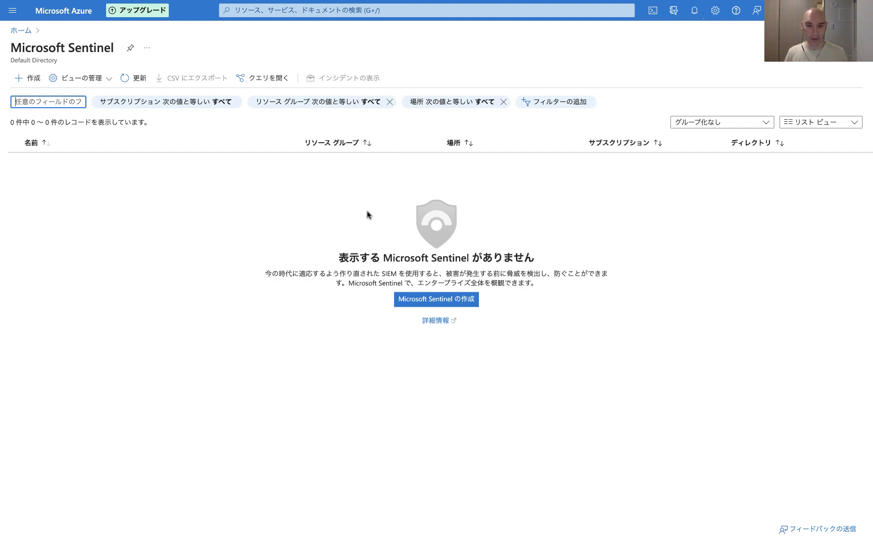
left_click(416, 302)
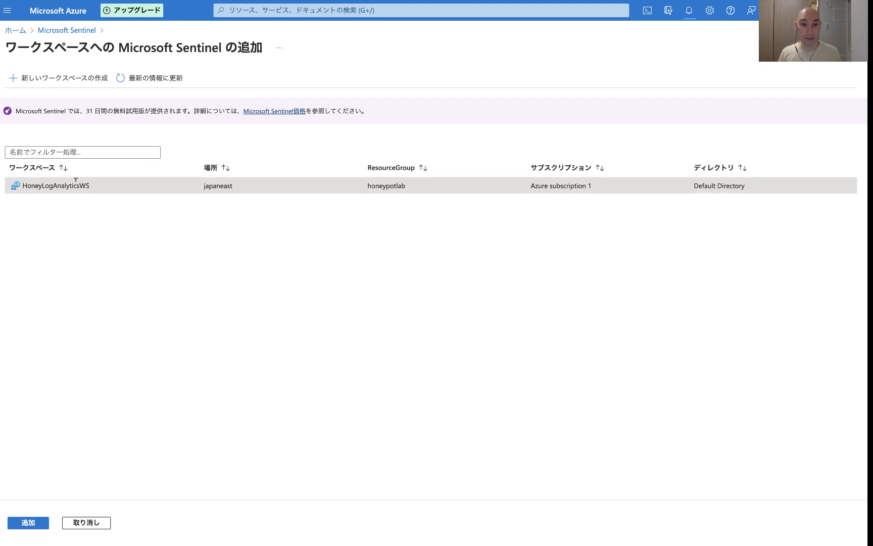
left_click(28, 528)
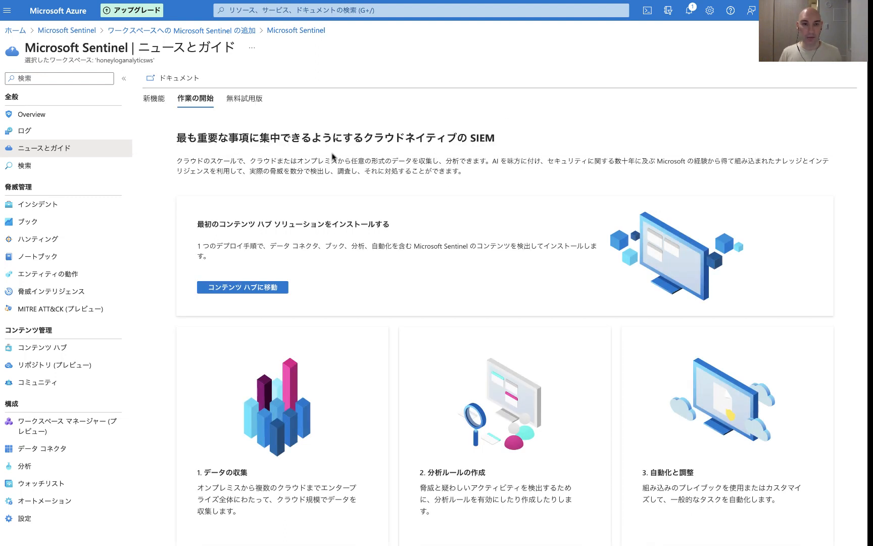
Step: Open the HoneypotlabVM virtual machine overview and copy its public IP address
left_click(242, 8)
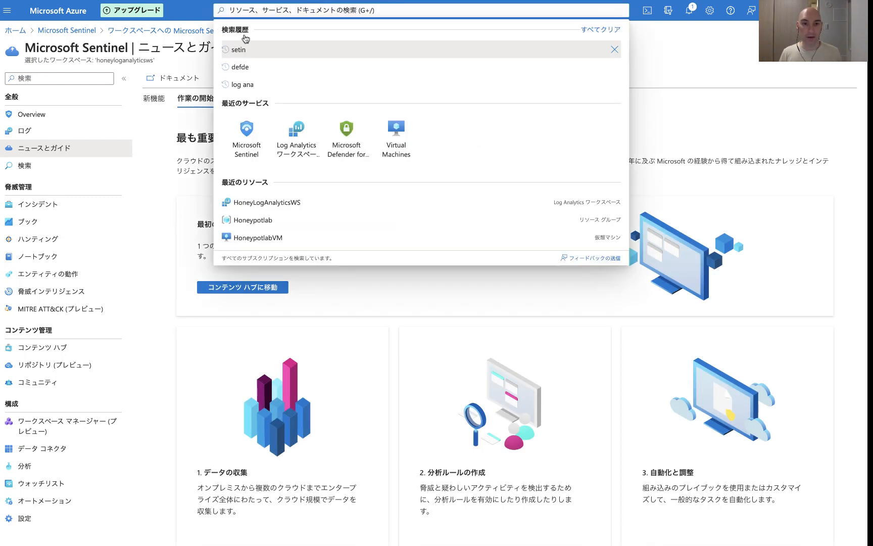
left_click(396, 141)
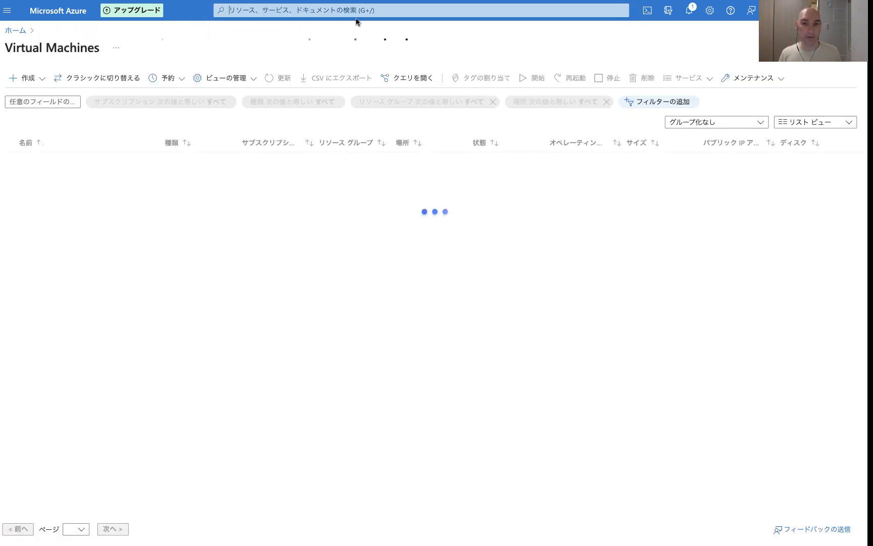
left_click(56, 161)
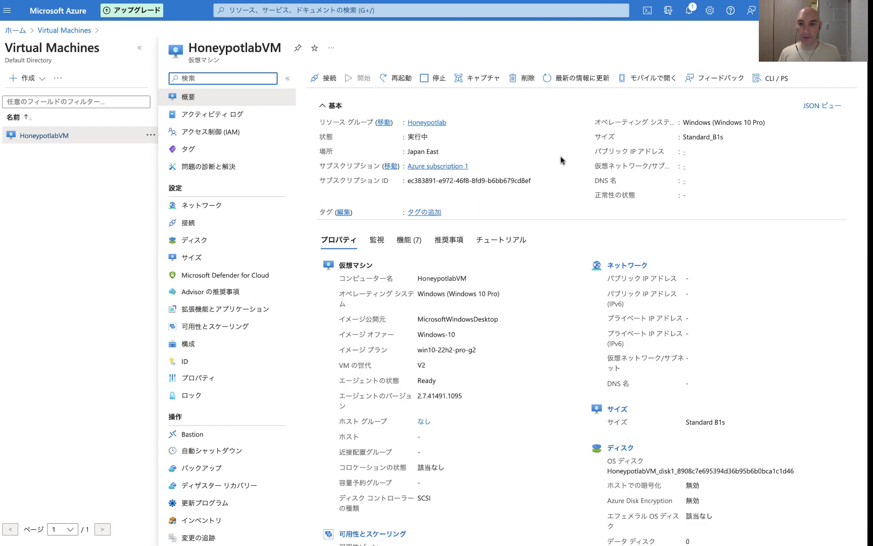
left_click_drag(595, 150, 738, 157)
left_click(737, 157)
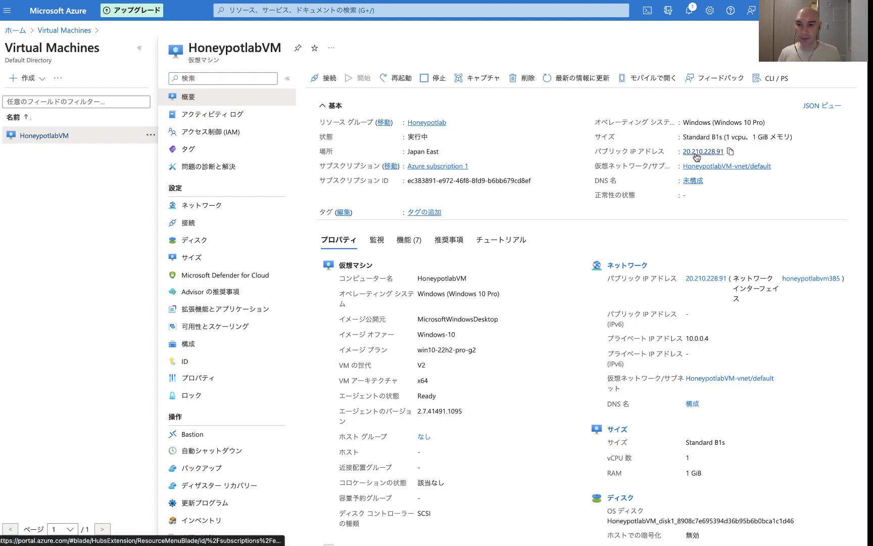
left_click(730, 151)
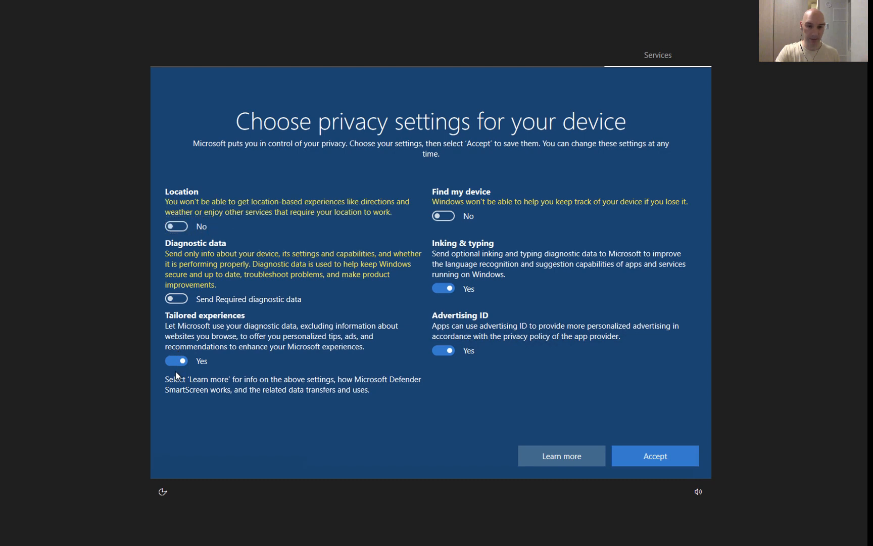
Step: In the remote desktop session, turn off Tailored experiences, Inking & typing and Advertising ID, then accept the privacy settings
left_click(176, 364)
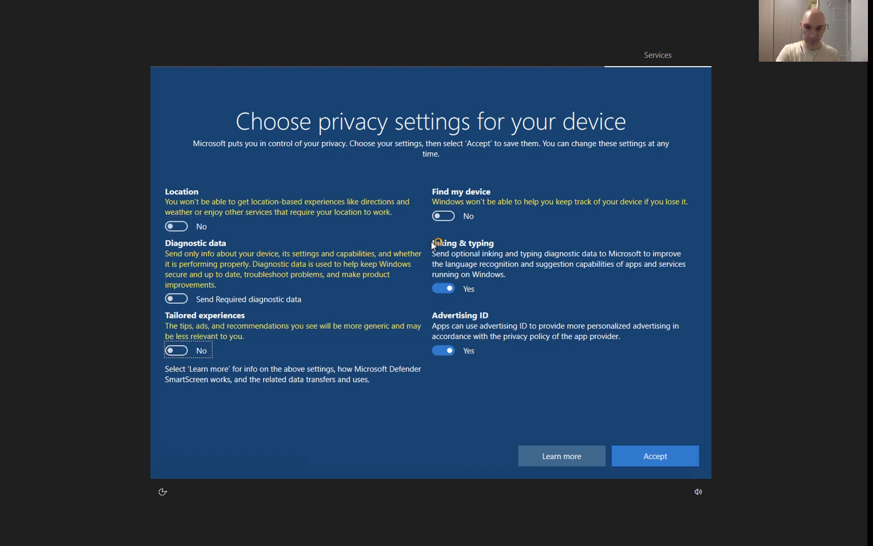
left_click(444, 289)
left_click(444, 350)
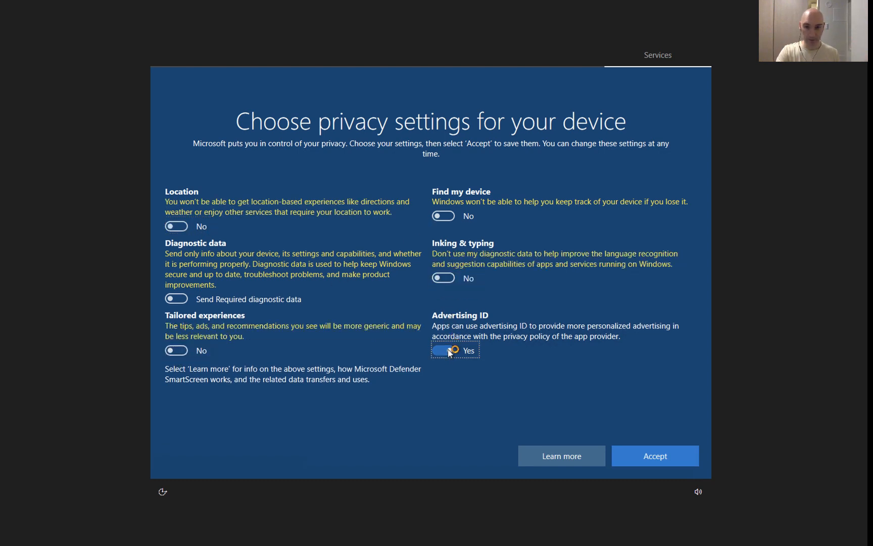
left_click(645, 453)
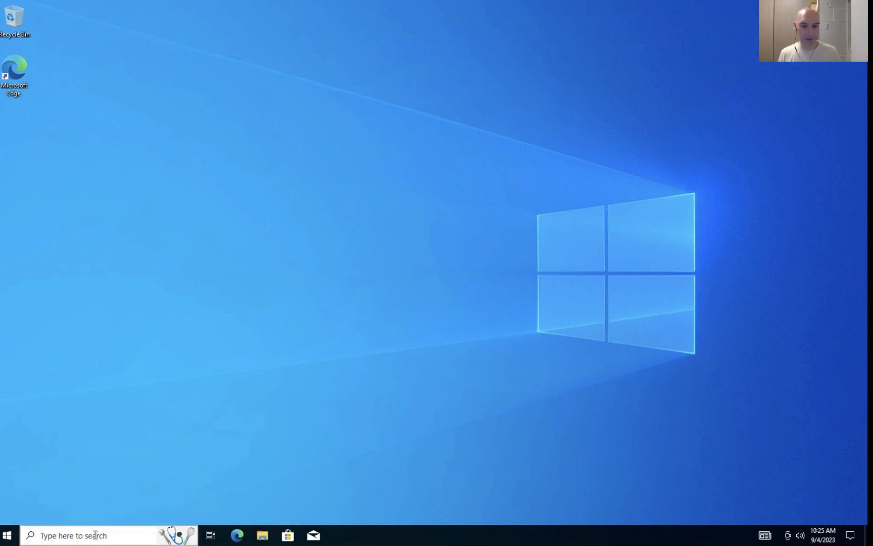
Step: Allow network discovery and open Windows Defender Firewall by searching for fire
left_click(95, 535)
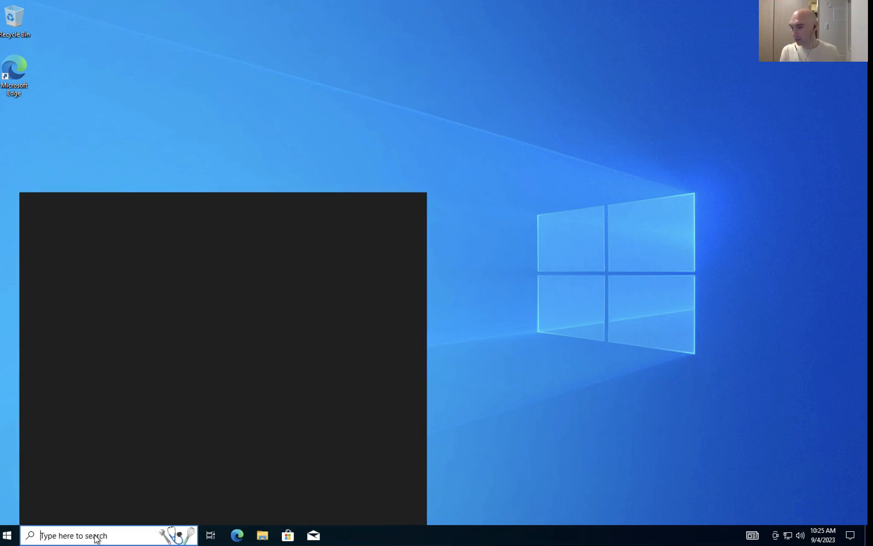
type("fire")
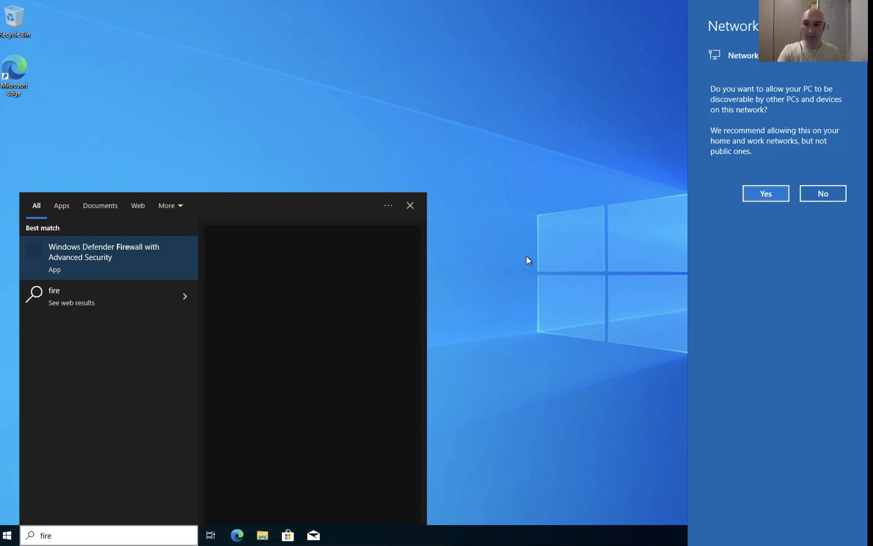
left_click(766, 197)
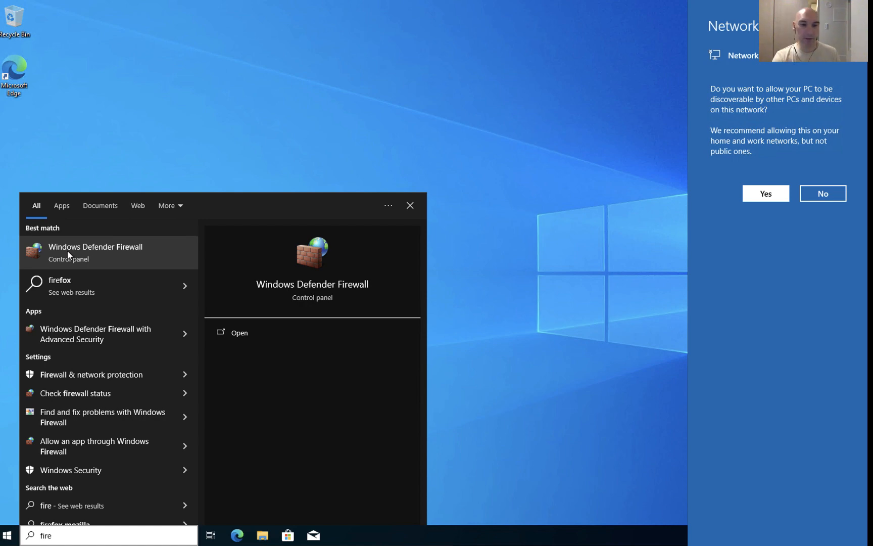
left_click(86, 255)
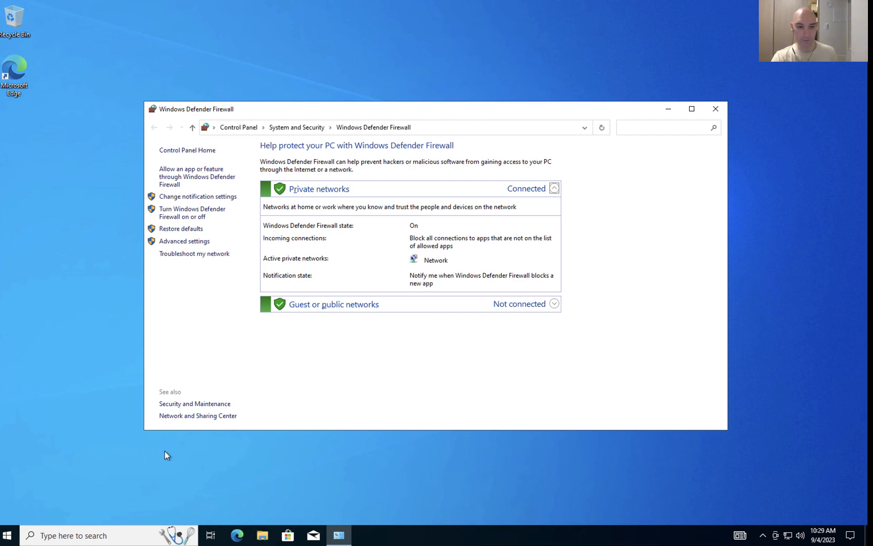
Step: Open the firewall's advanced settings properties and set the Domain Profile firewall state to Off
left_click(184, 242)
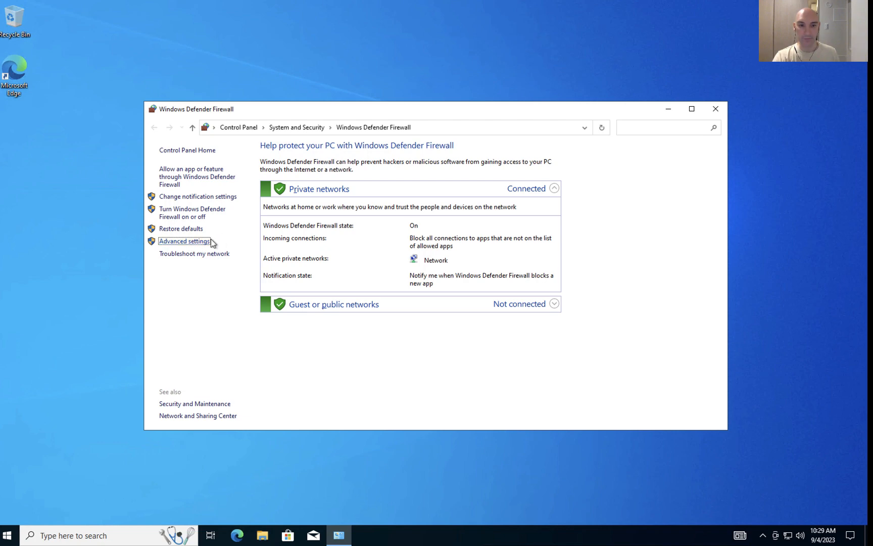
left_click(203, 242)
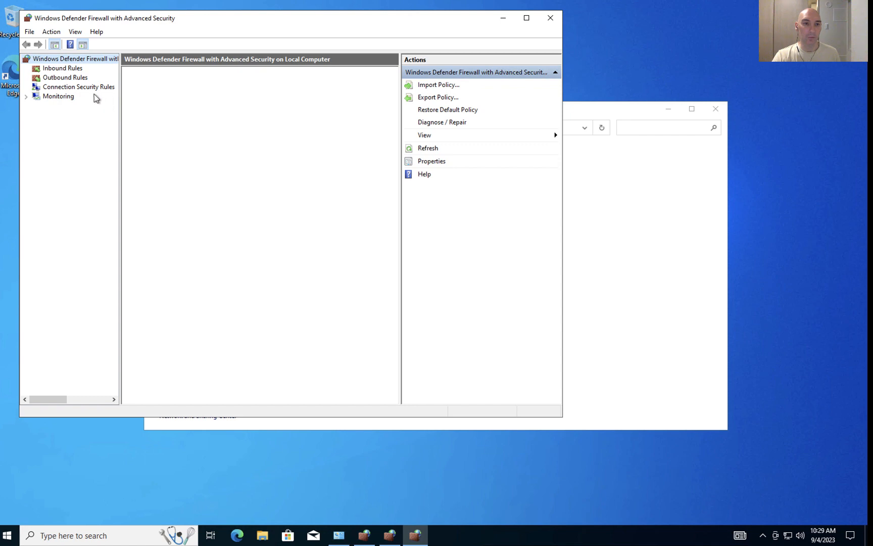
left_click(66, 69)
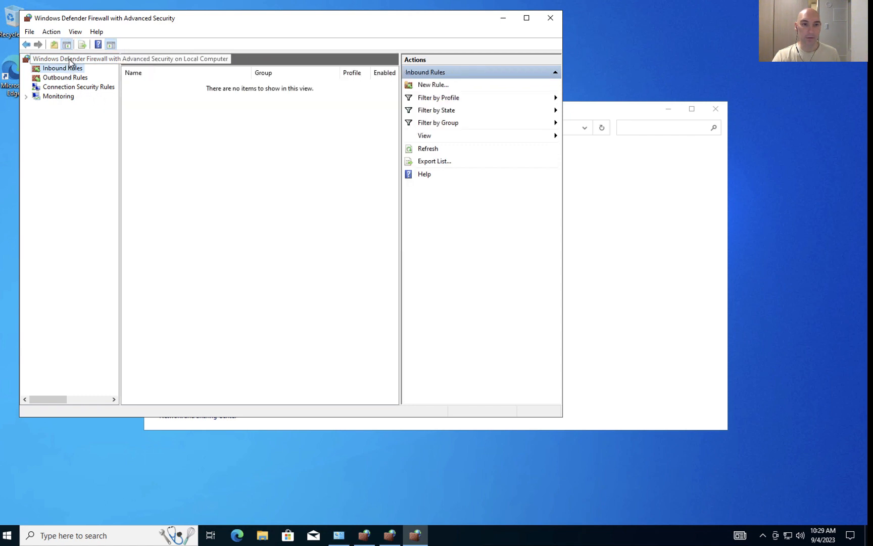
left_click(70, 60)
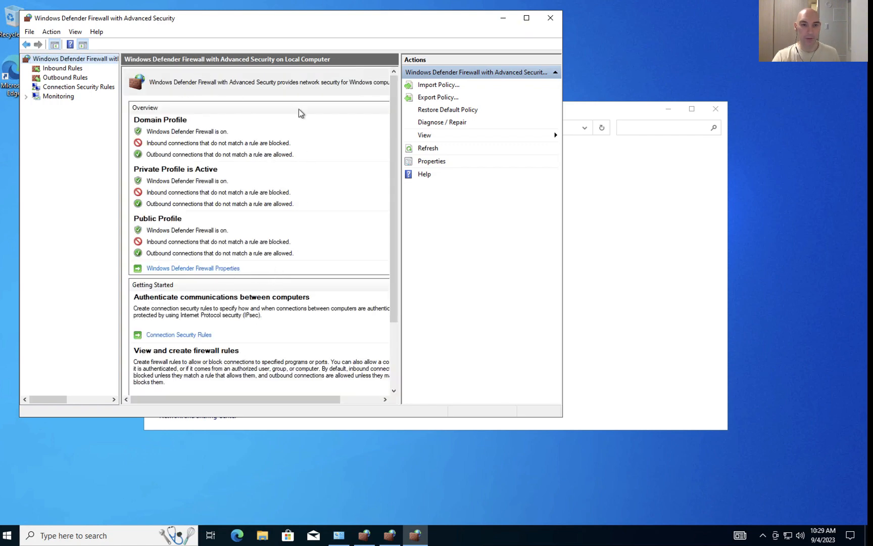
left_click(219, 272)
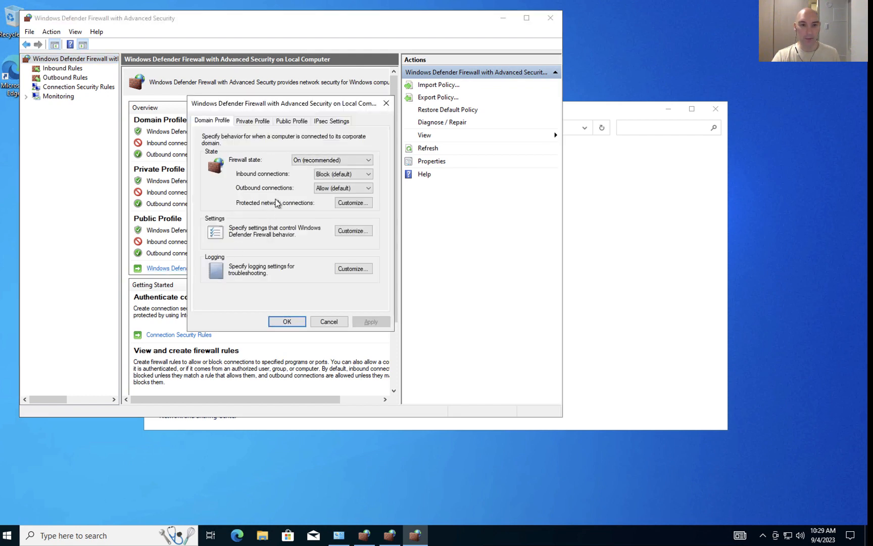
left_click(301, 165)
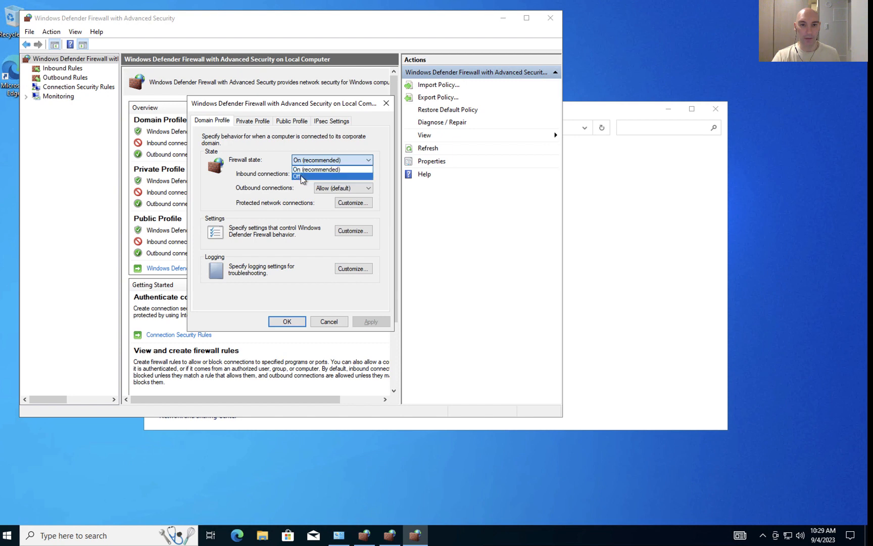
left_click(301, 173)
Step: Set the Private Profile and Public Profile firewall states to Off, then apply and confirm the properties
left_click(253, 122)
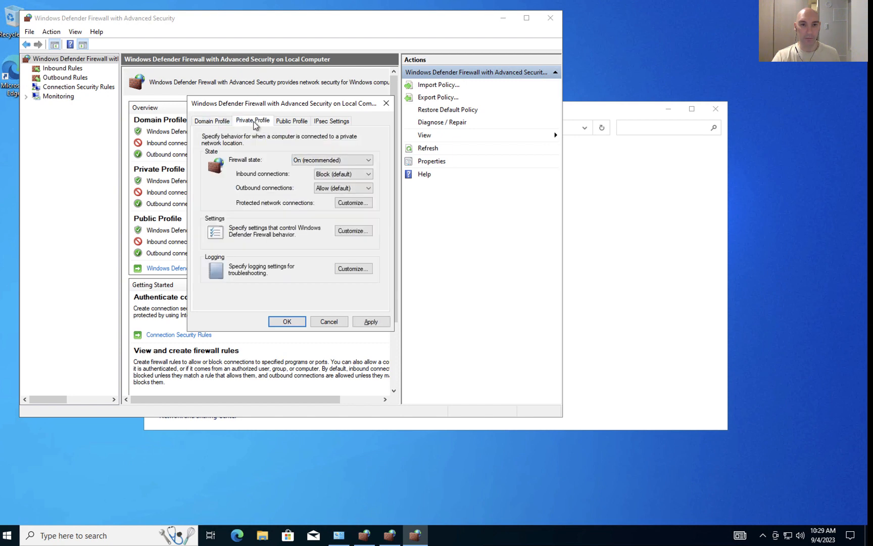
left_click(305, 160)
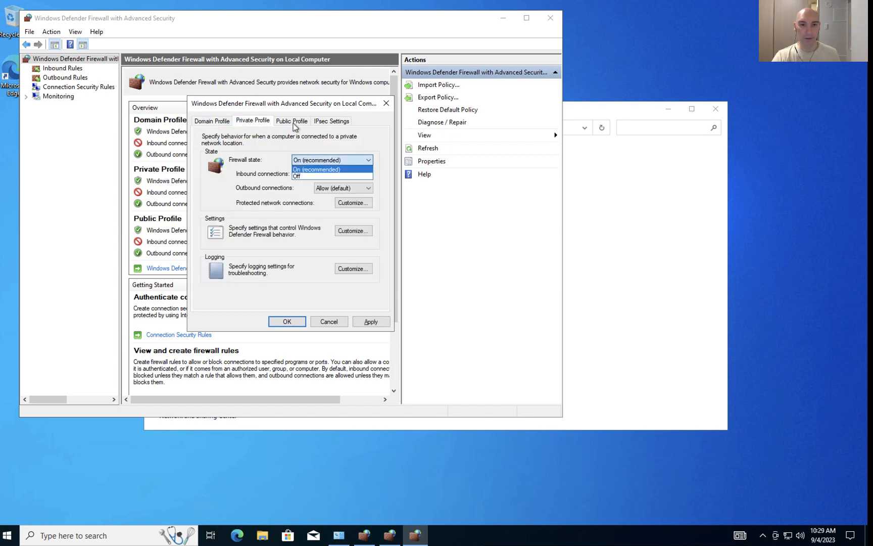
left_click(298, 176)
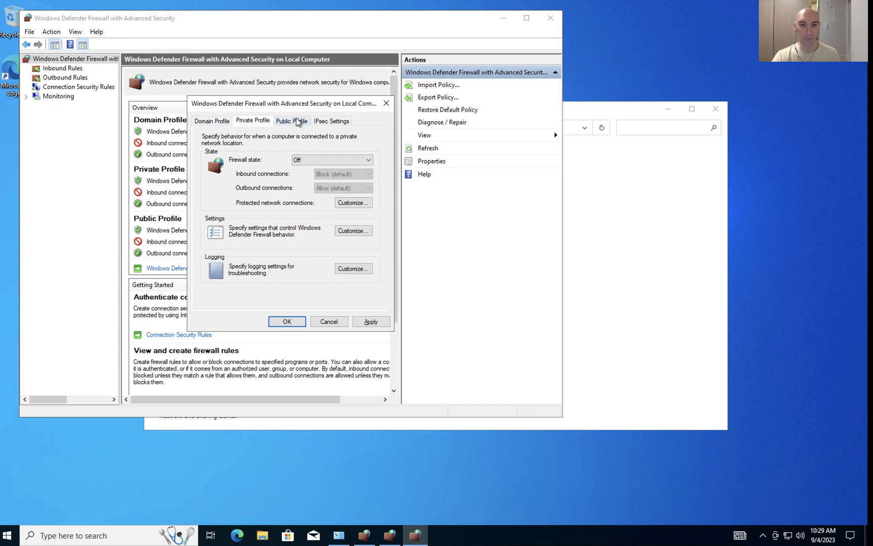
left_click(297, 122)
left_click(311, 163)
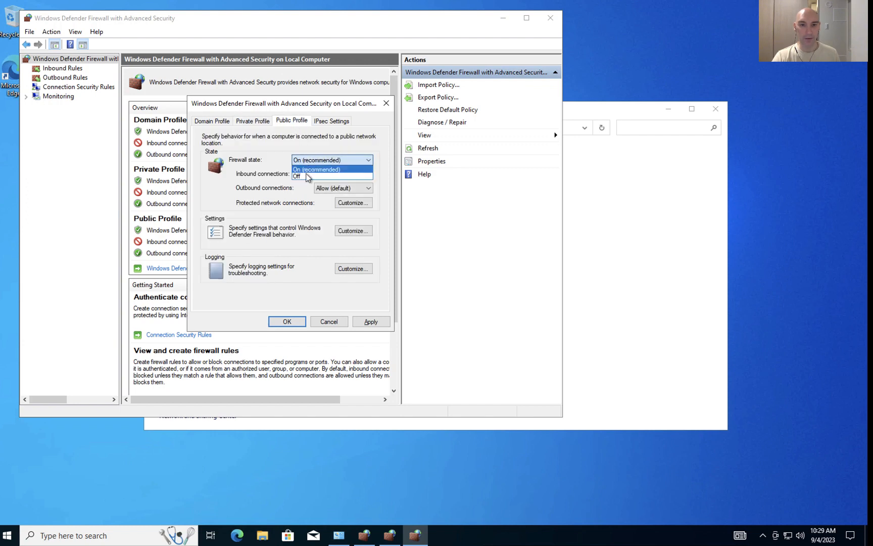
left_click(308, 176)
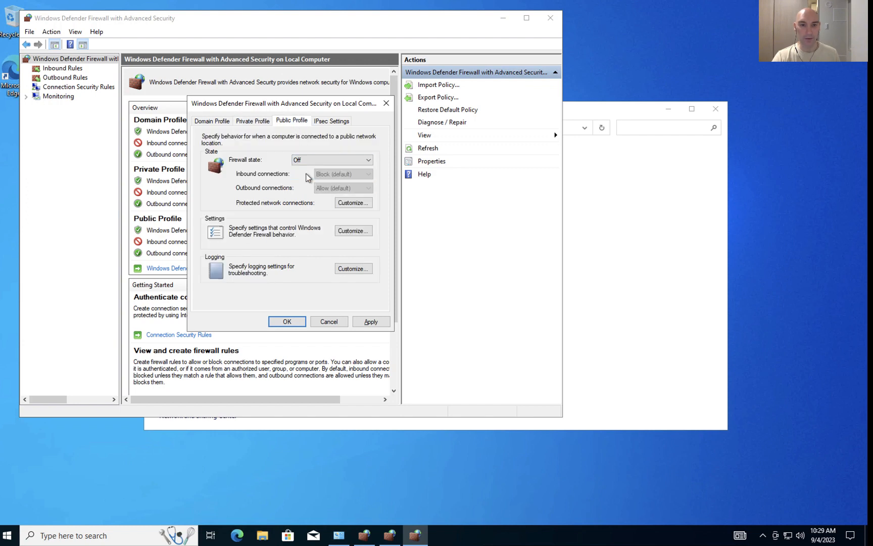
left_click(371, 321)
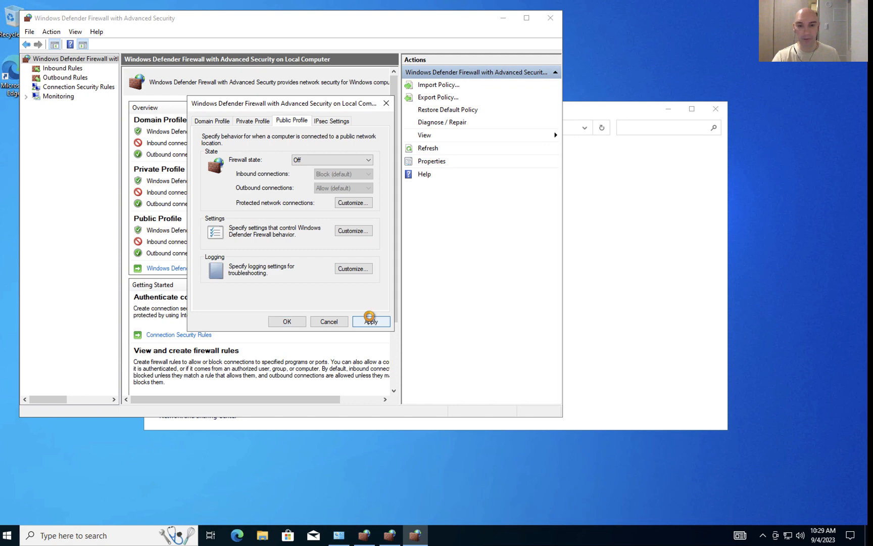
left_click(291, 322)
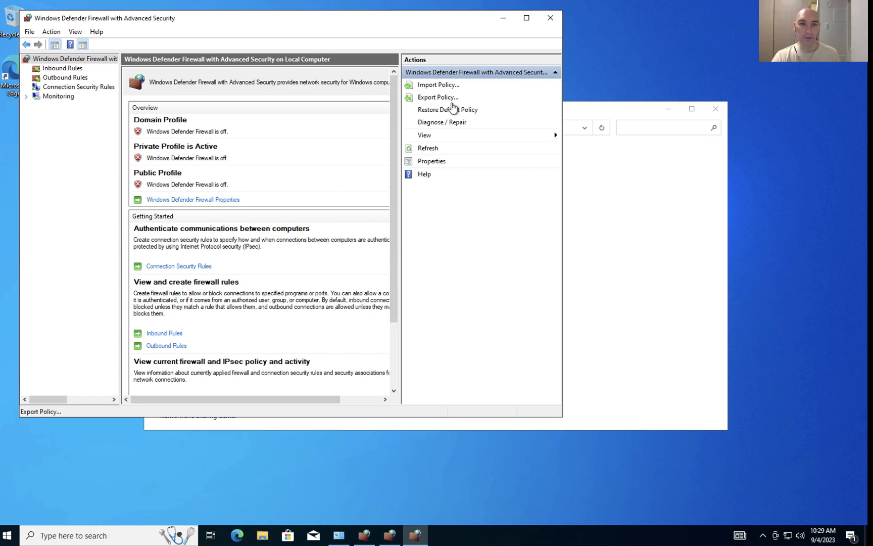
Step: Close the advanced firewall windows and the Windows Defender Firewall control panel
left_click_drag(258, 23, 278, 42)
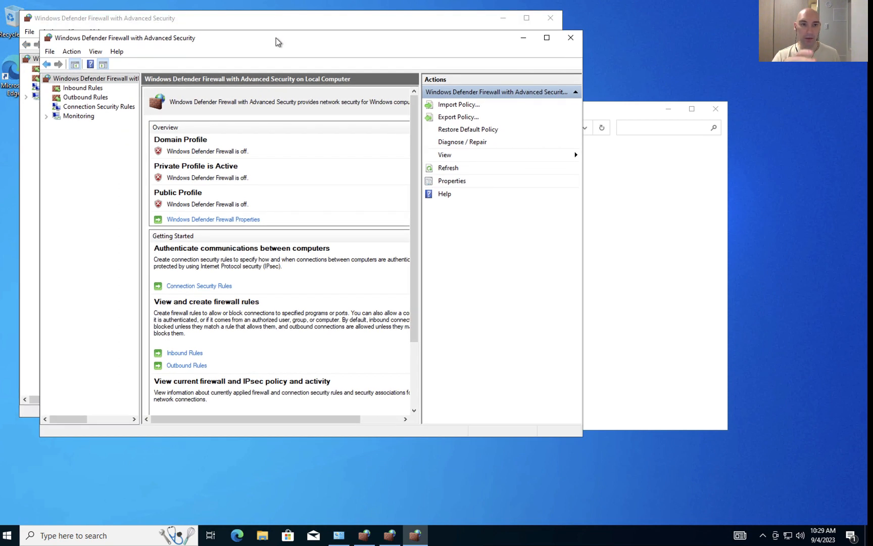
left_click(569, 42)
left_click(550, 18)
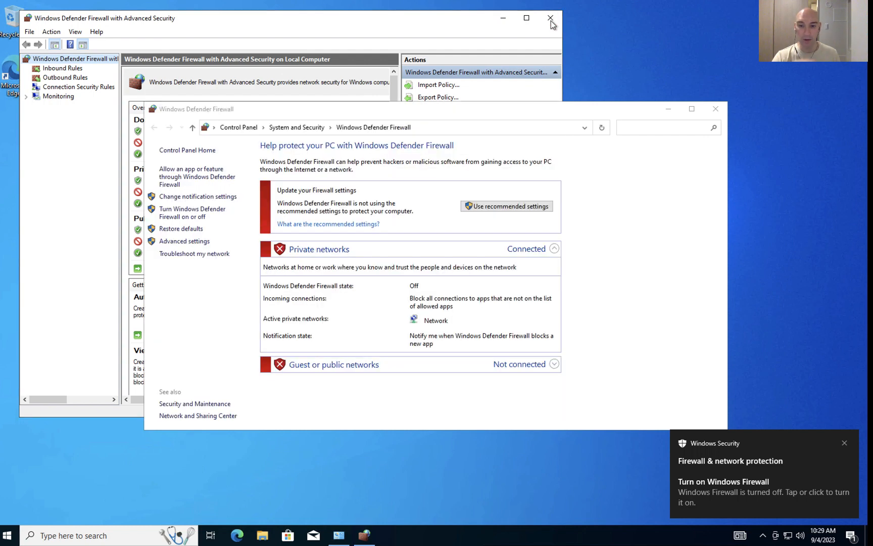
left_click(716, 108)
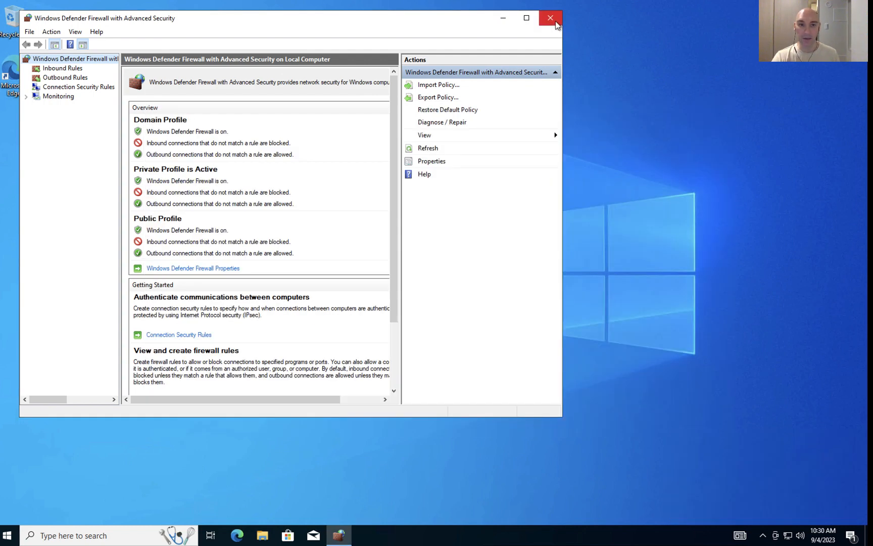
left_click(557, 23)
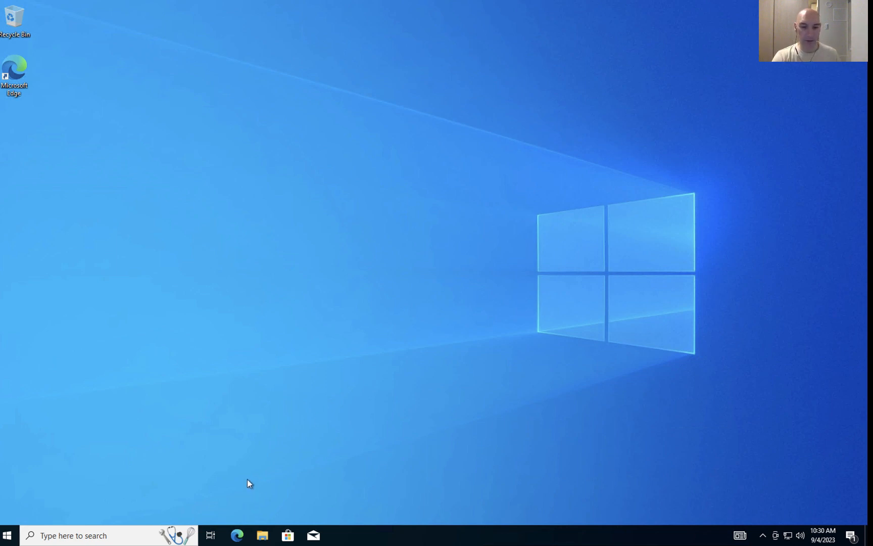
Step: Search for windows powershell and launch Windows PowerShell ISE
left_click(78, 531)
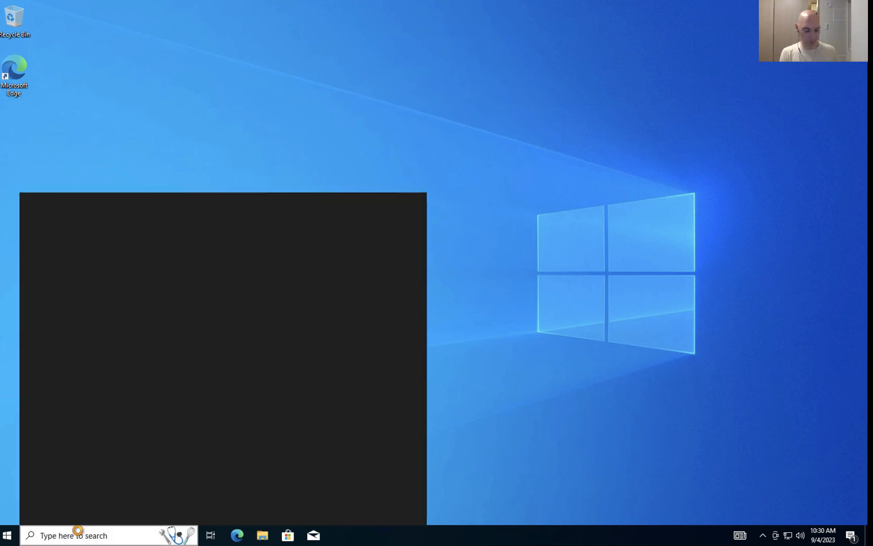
type("windows ")
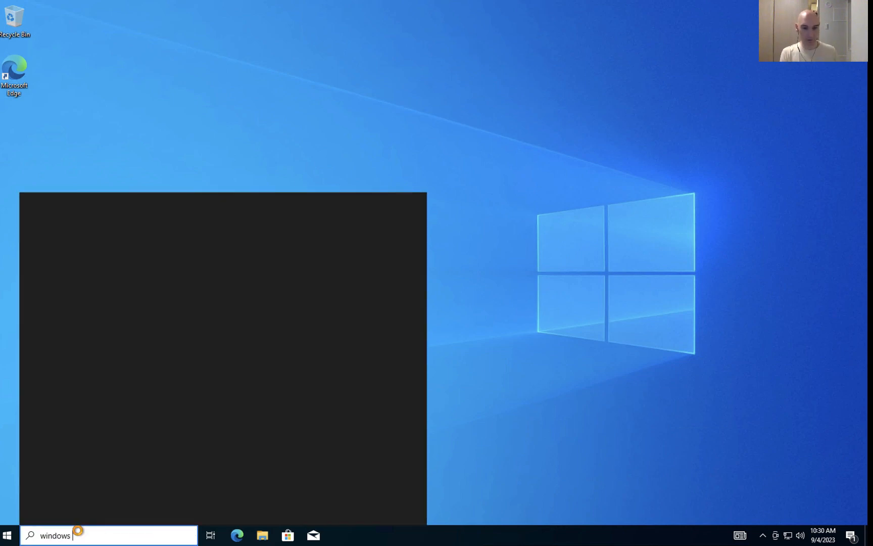
type("powershell")
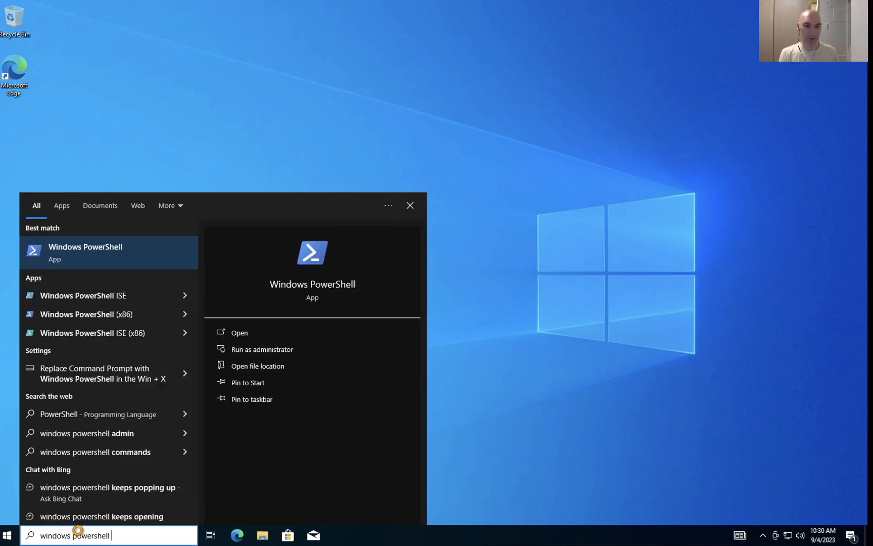
left_click(101, 301)
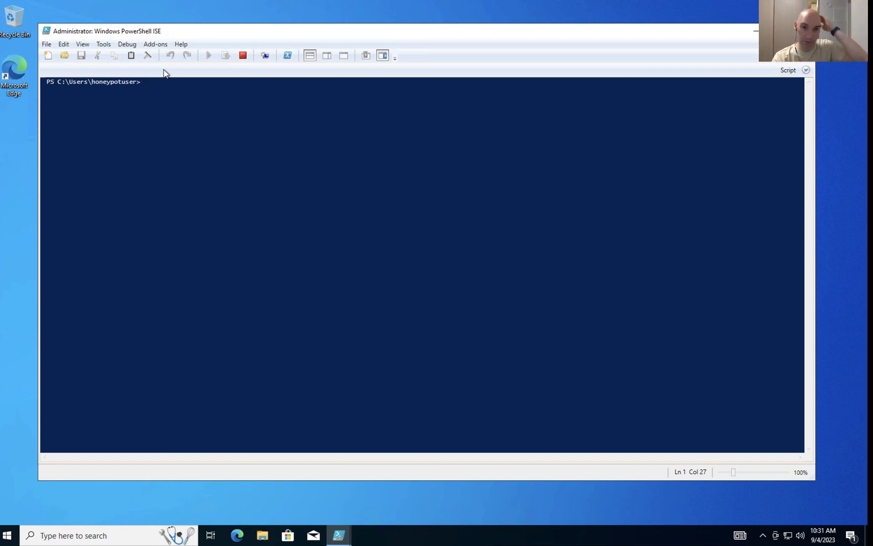
Step: Show the script pane and paste the failed-RDP logging script into the new script
left_click(82, 45)
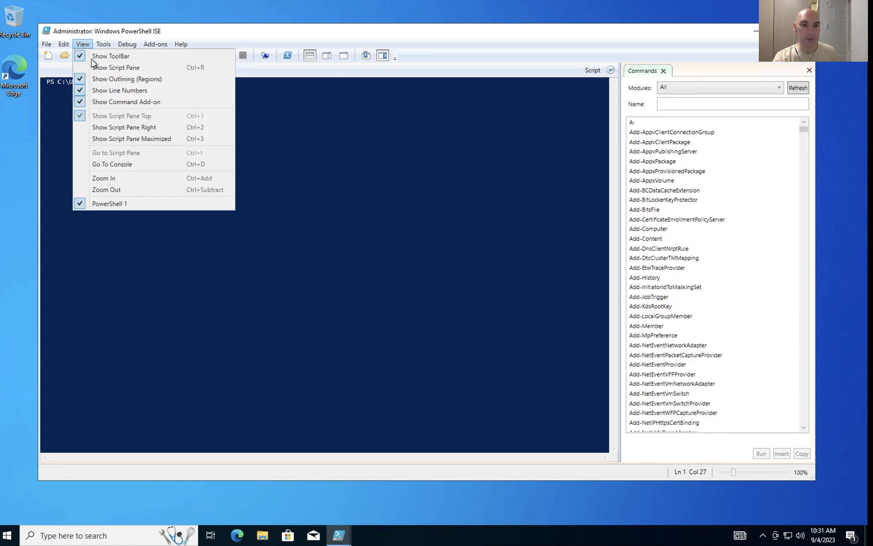
left_click(93, 69)
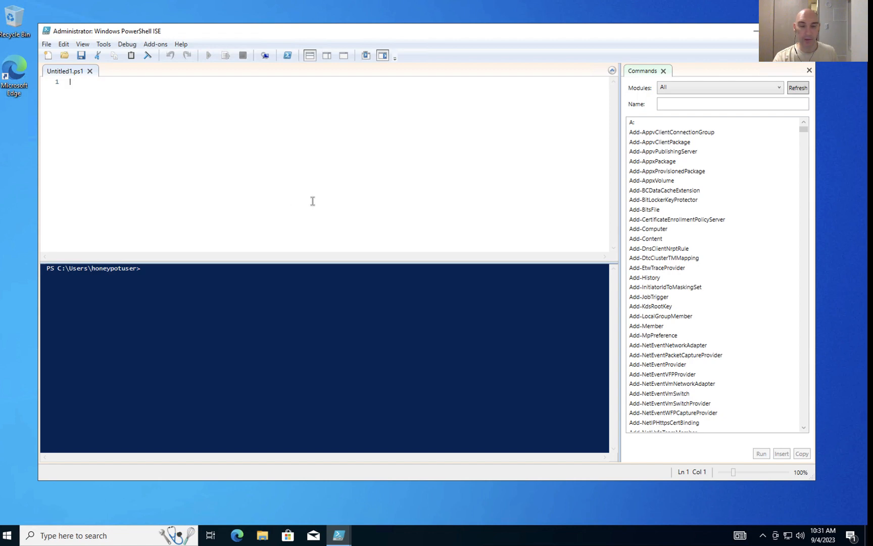
key("ctrl+v")
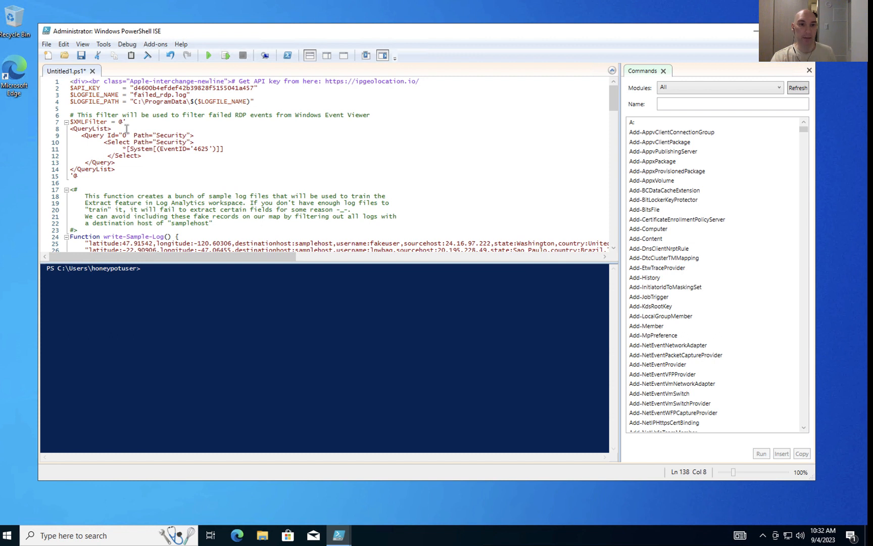
Step: Delete the end of the existing API key value on the script's second line
left_click(255, 88)
key("BackSpace")
key("BackSpace")
key("BackSpace")
key("BackSpace")
key("BackSpace")
key("BackSpace")
key("BackSpace")
key("BackSpace")
key("BackSpace")
key("BackSpace")
key("BackSpace")
key("BackSpace")
key("BackSpace")
key("BackSpace")
key("BackSpace")
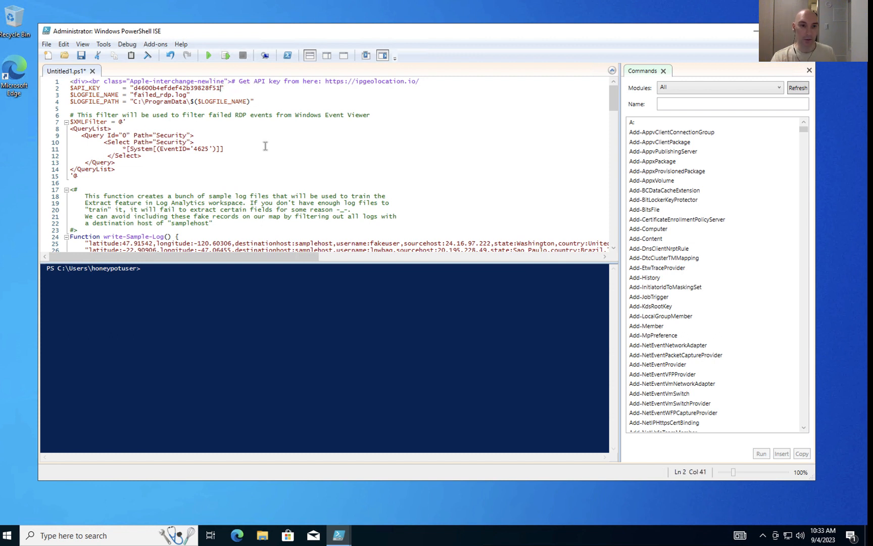
key("BackSpace")
key("BackSpace")
key("BackSpace")
key("BackSpace")
key("BackSpace")
key("BackSpace")
key("BackSpace")
key("BackSpace")
key("BackSpace")
key("BackSpace")
key("BackSpace")
key("BackSpace")
key("BackSpace")
key("BackSpace")
key("BackSpace")
key("BackSpace")
key("BackSpace")
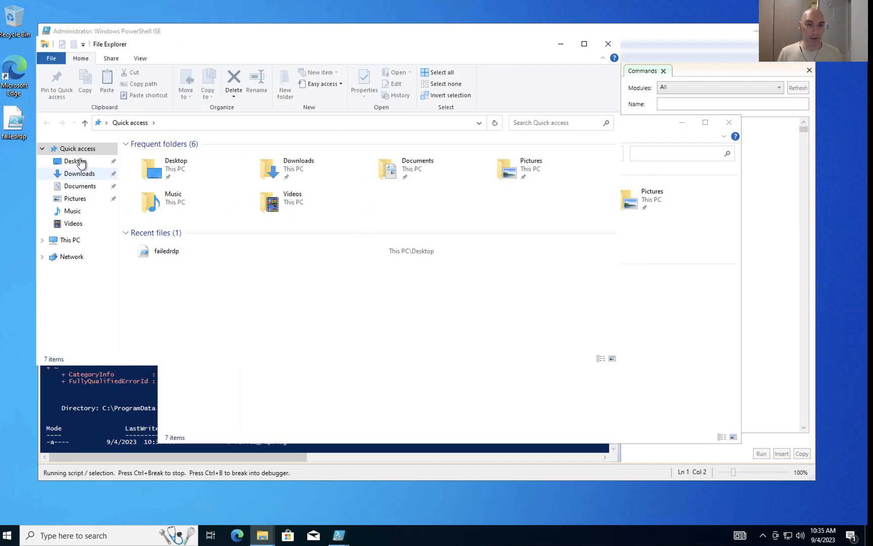
Step: Browse File Explorer to C:\ProgramData and select the failed_rdp log file
left_click(170, 123)
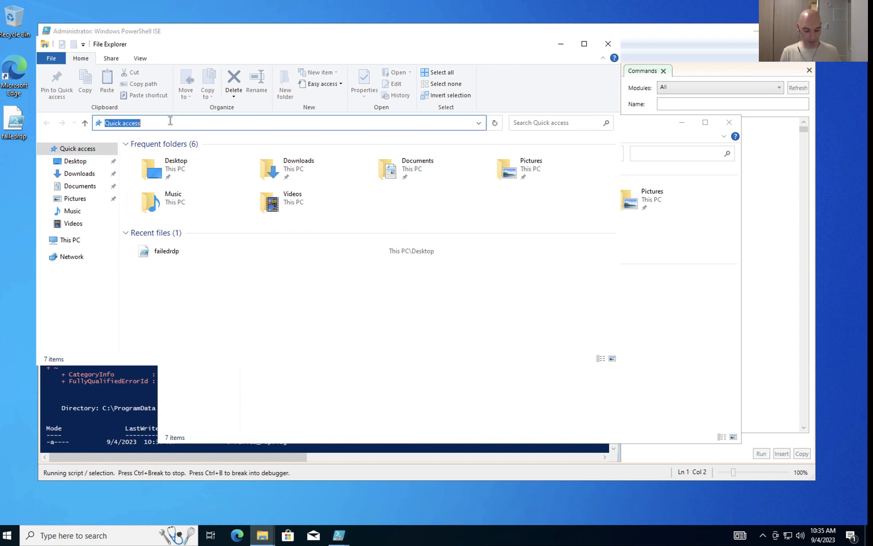
type("C:\\")
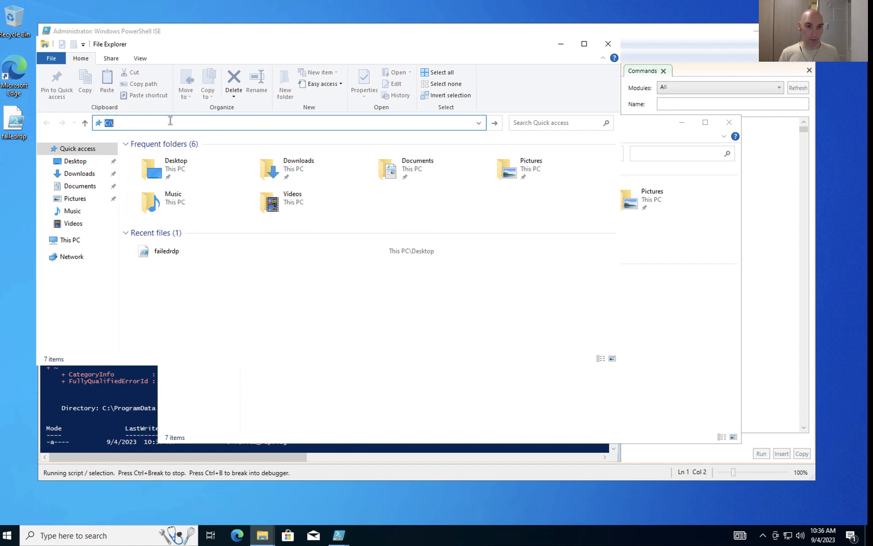
key("Return")
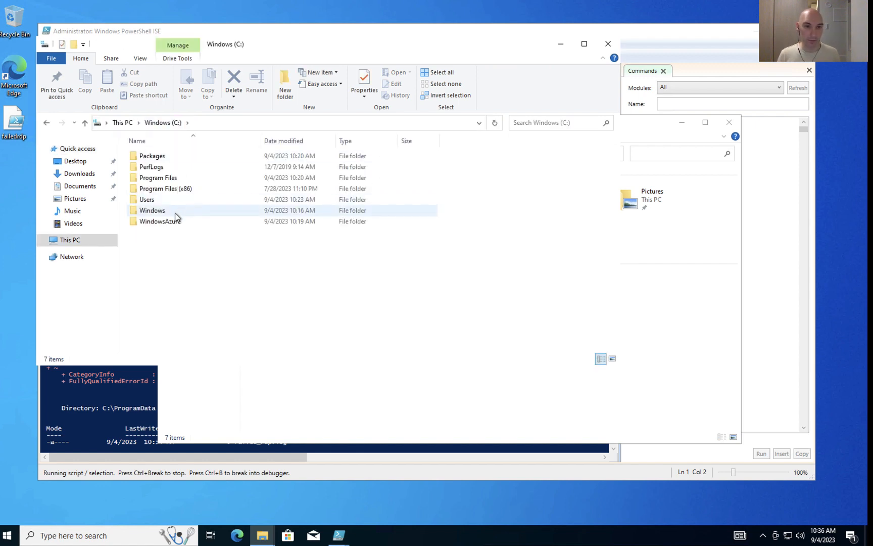
left_click(212, 123)
left_click(211, 123)
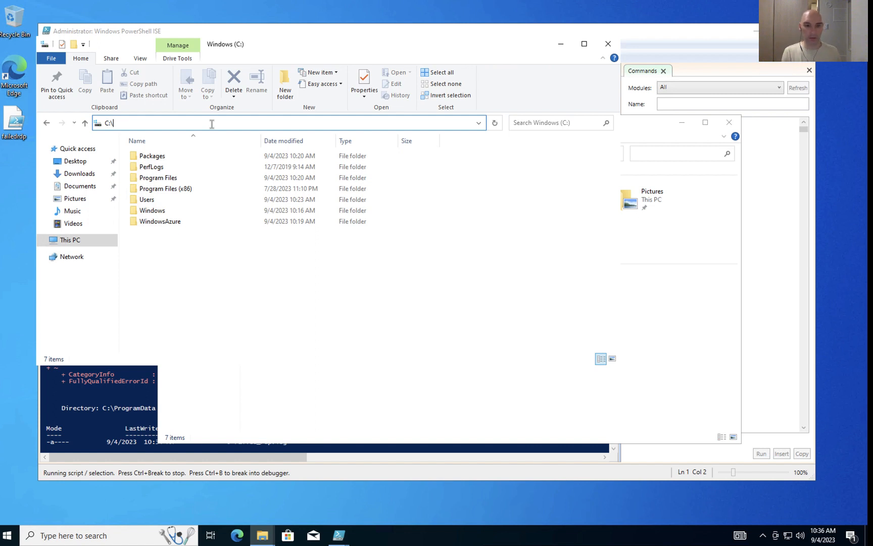
type("prog")
type("data\\")
key("Return")
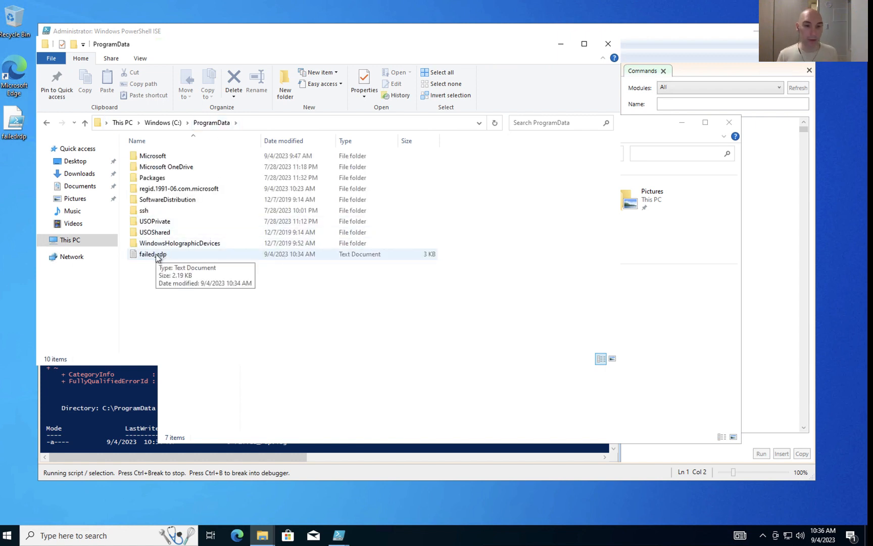
left_click(156, 254)
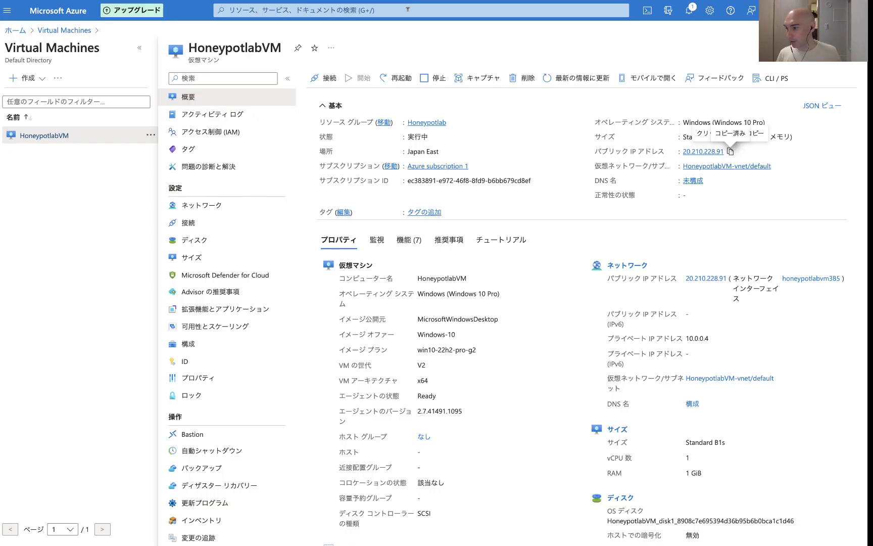
Step: In the Azure portal, open Log Analytics workspaces and then the HoneyLogAnalyticsWS workspace
left_click(408, 10)
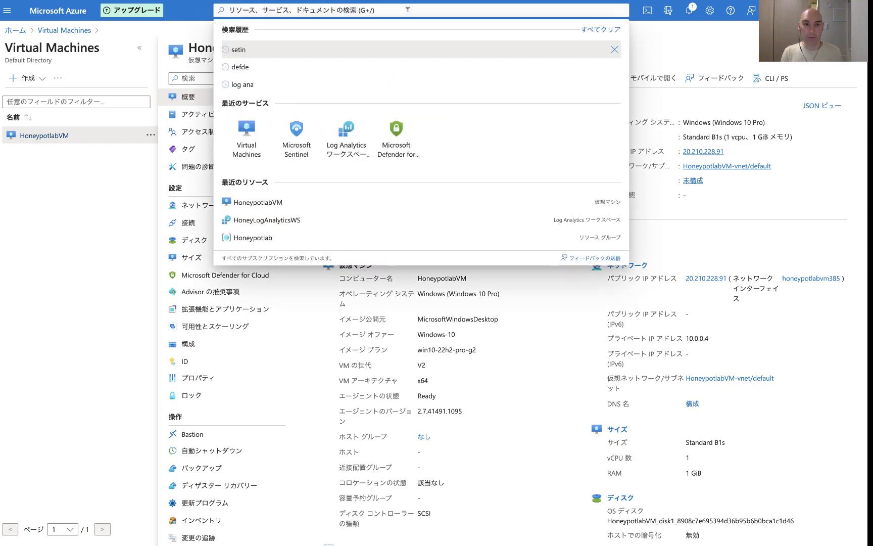
left_click(355, 151)
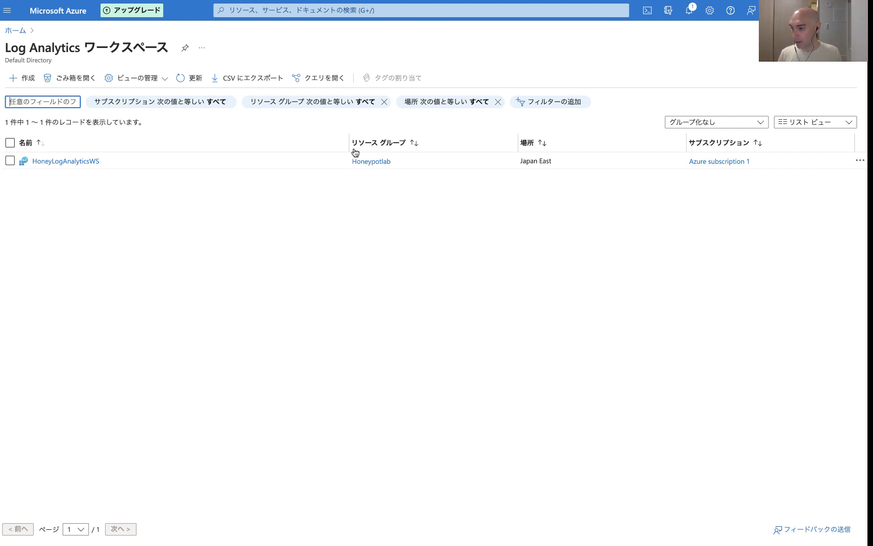
left_click(48, 161)
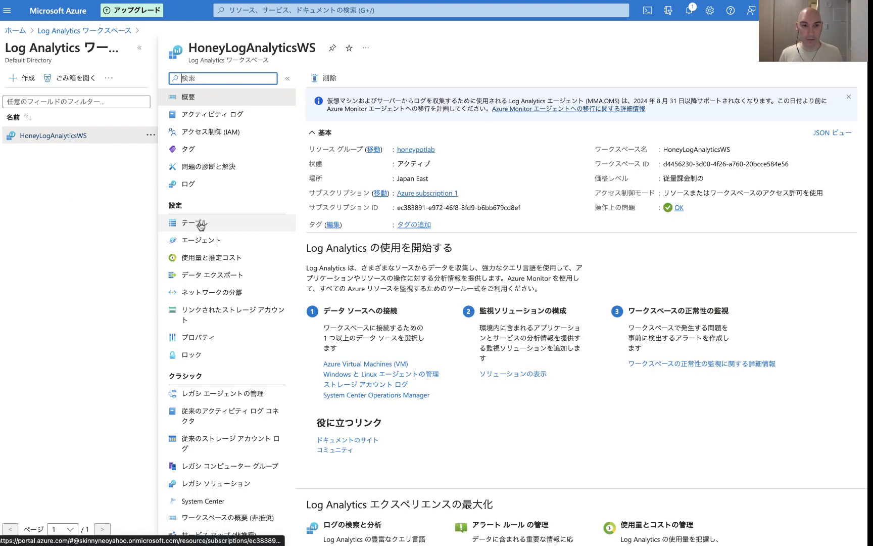
Step: Start a new MMA-based custom log table in the workspace and upload failed_rdp_train.rtf as the sample log
left_click(201, 224)
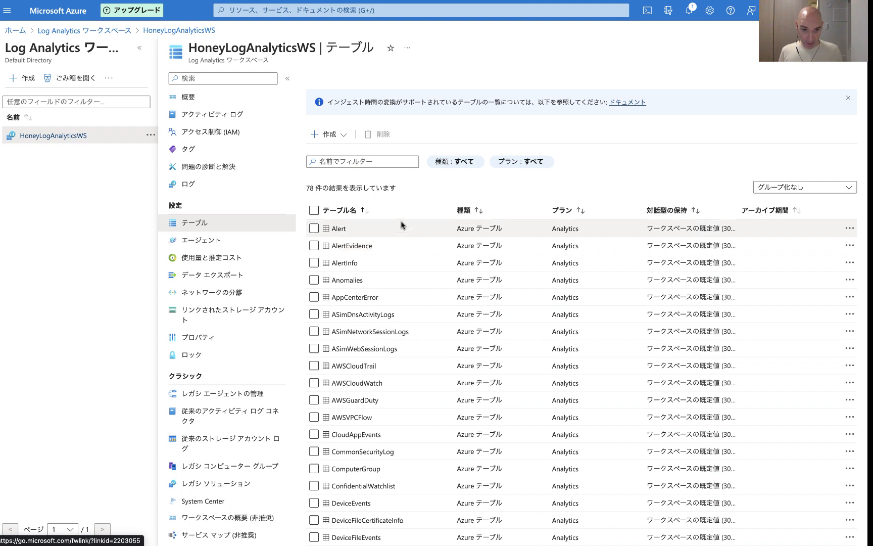
left_click(326, 135)
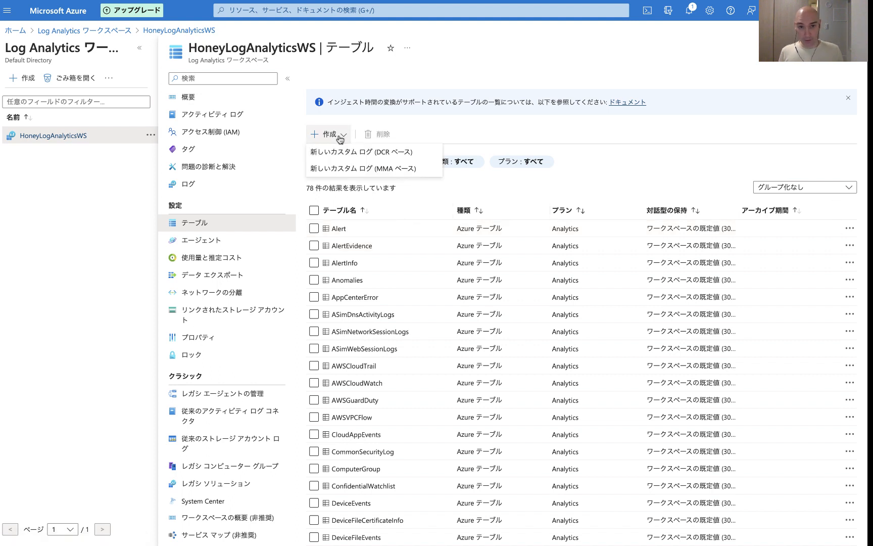
left_click(365, 170)
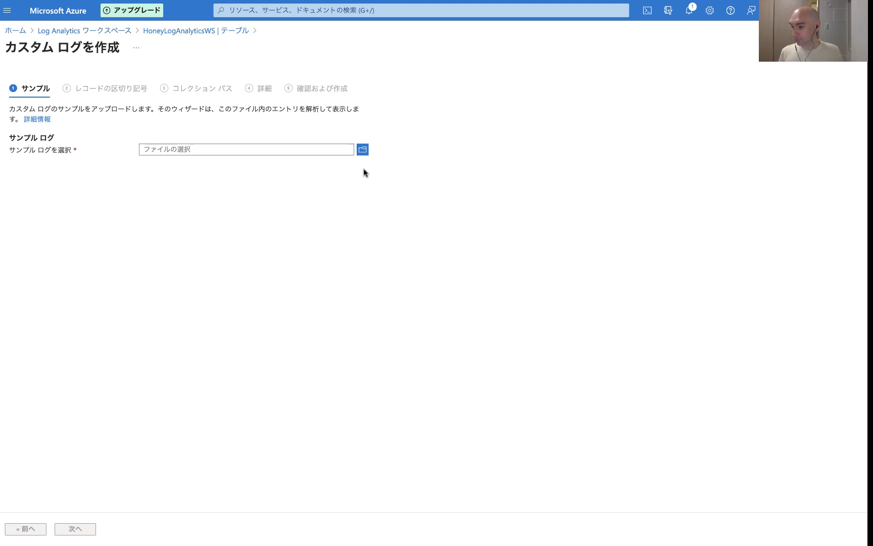
left_click(183, 150)
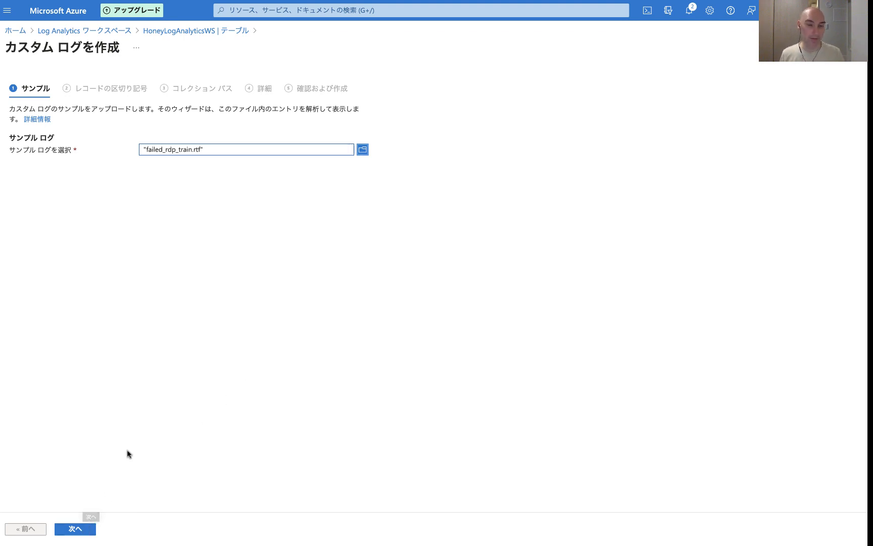
left_click(75, 529)
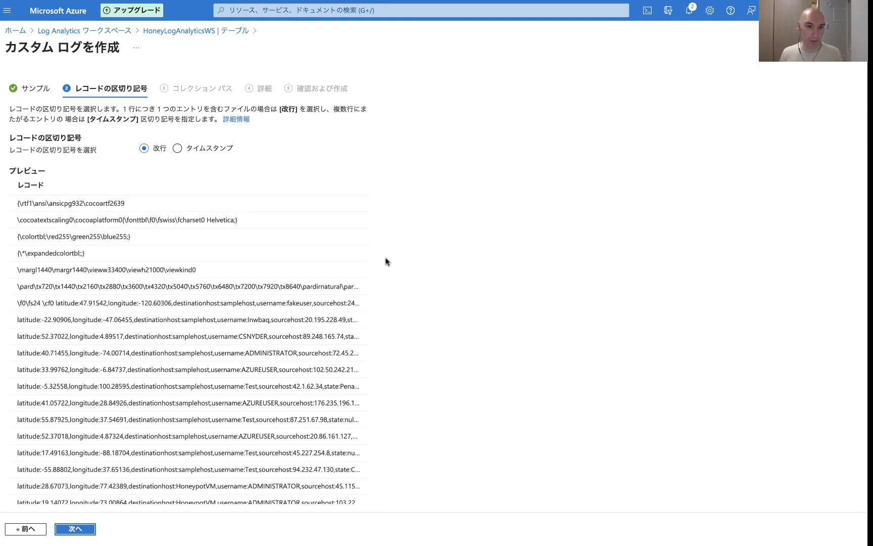
Step: Keep the newline record delimiter after reviewing the parsed sample records, and continue
scroll(381, 335, "down", 1)
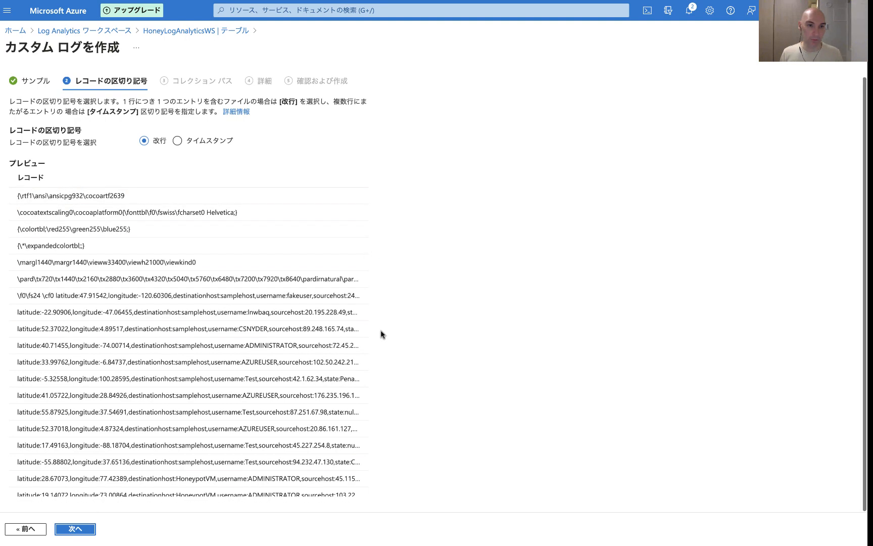
scroll(287, 419, "down", 2)
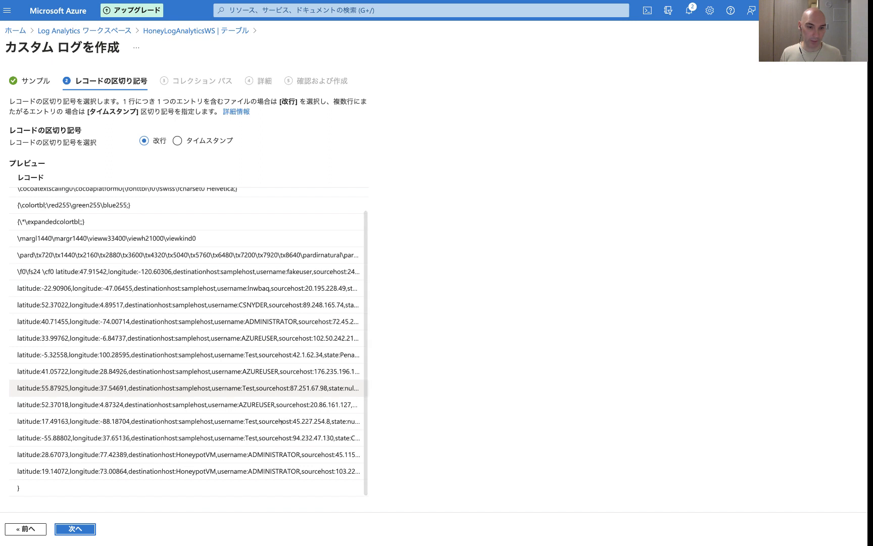
left_click(83, 530)
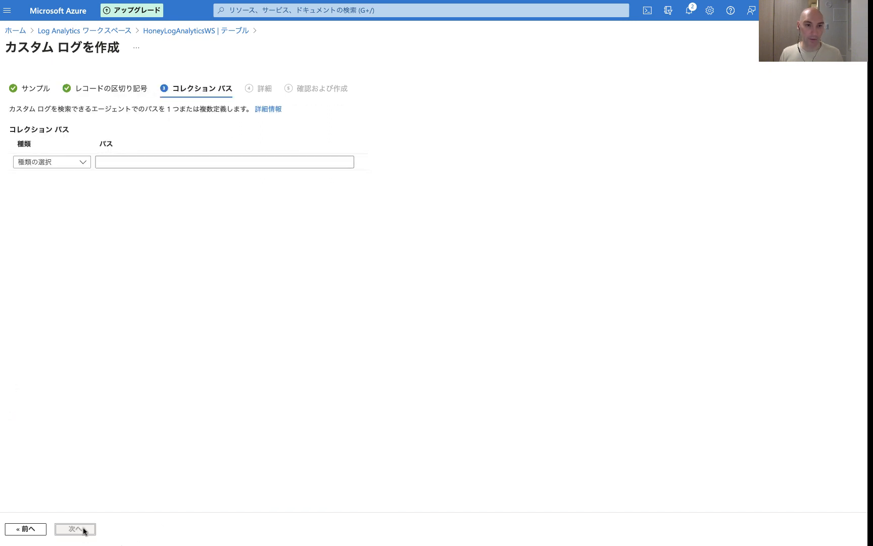
Step: Add a Windows collection path of C:\PrograData\failed_rdp.log for the custom log and continue
left_click(84, 166)
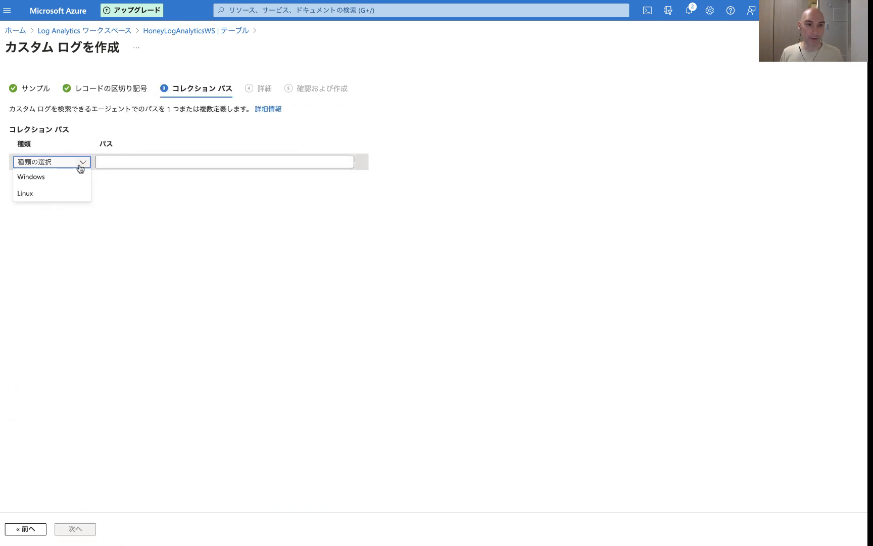
left_click(76, 175)
left_click(121, 161)
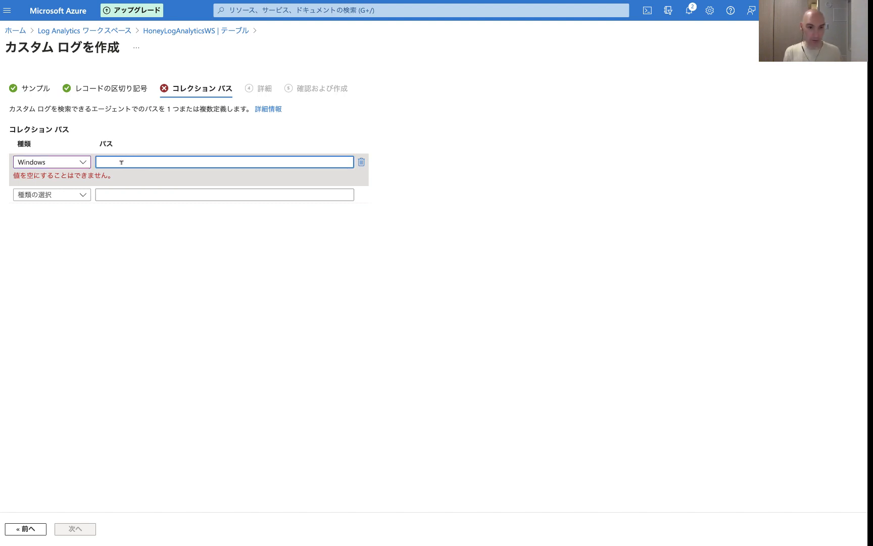
type("C:")
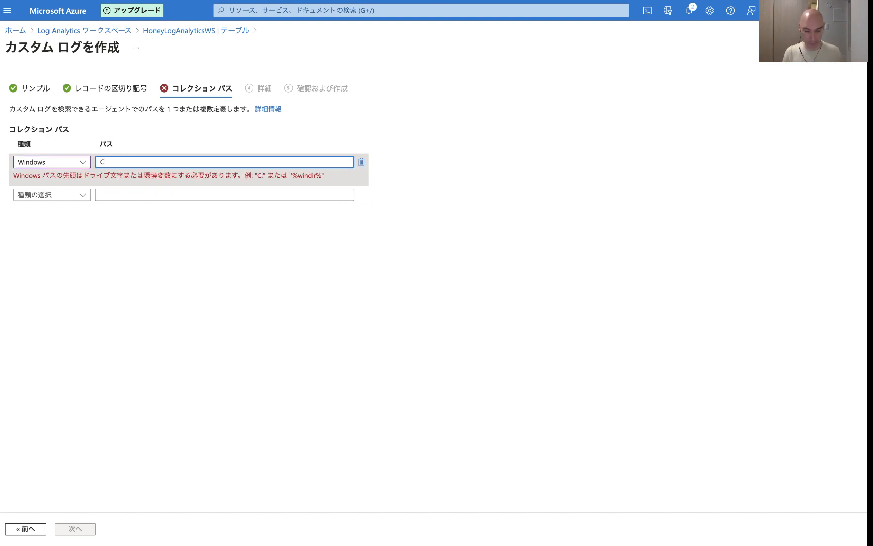
type("\\PrograData")
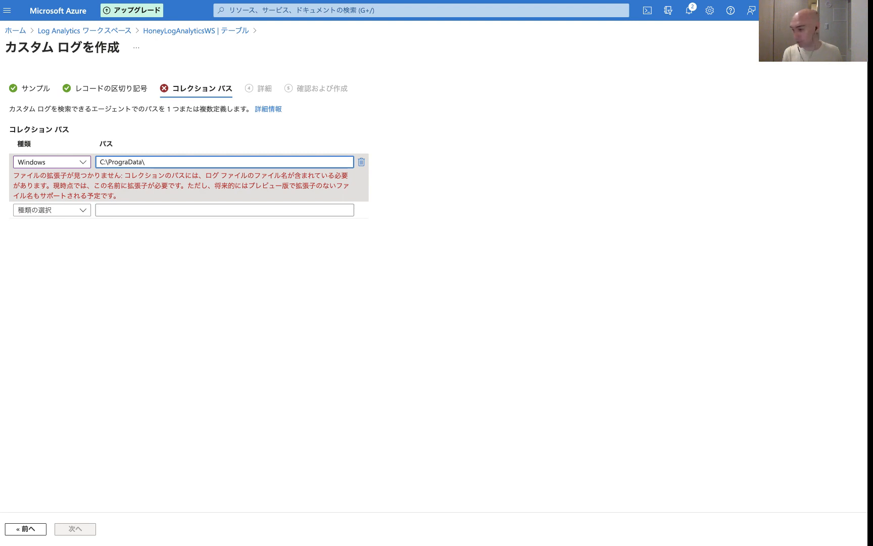
type("\\failed_rdp")
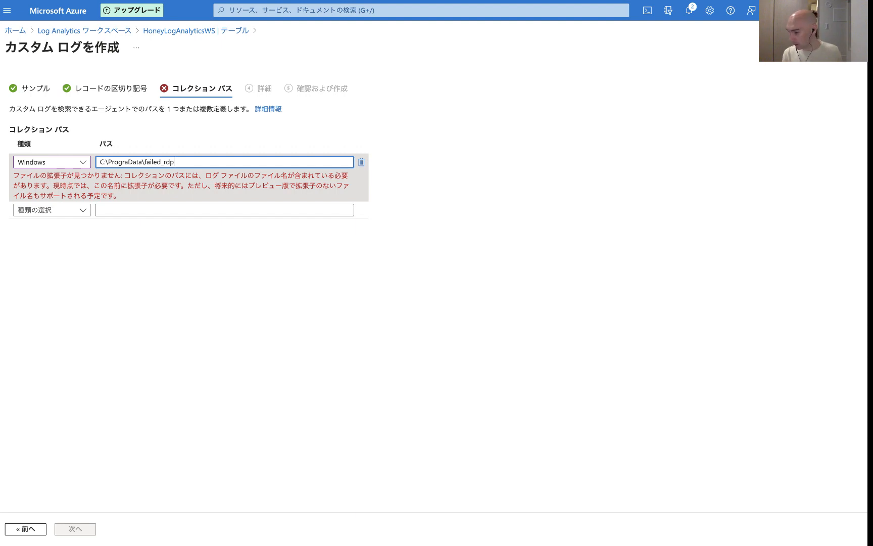
type(".log")
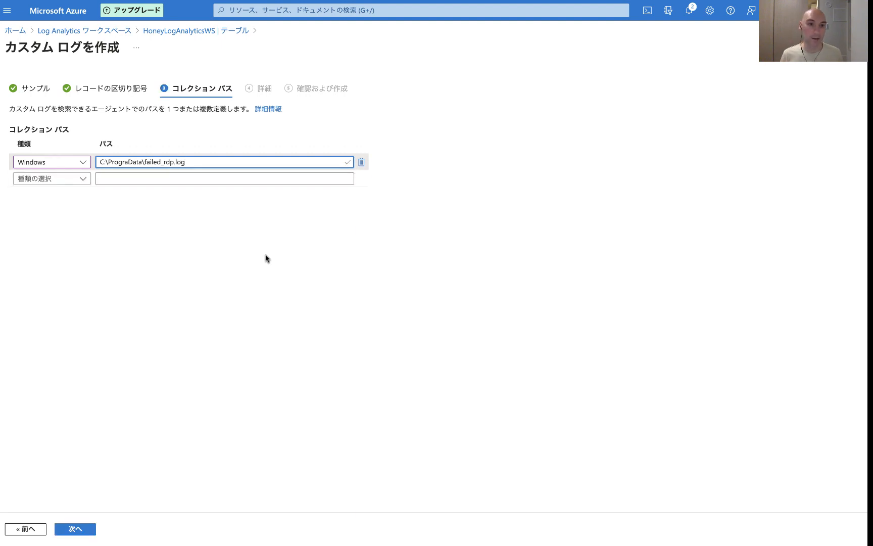
left_click(290, 291)
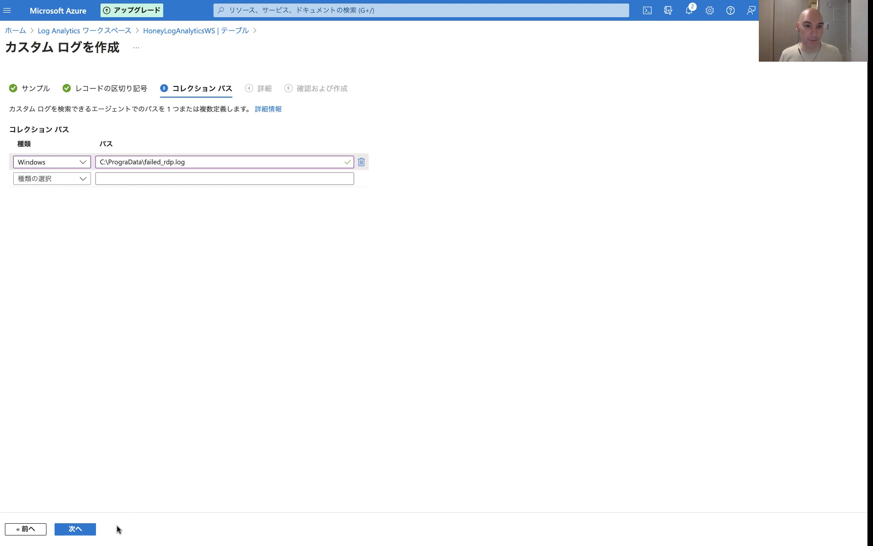
left_click(77, 531)
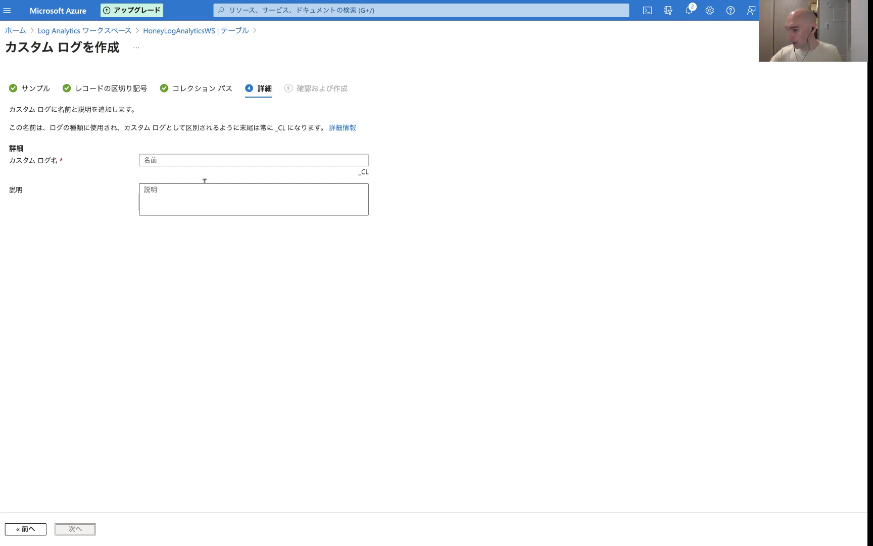
Step: Name the custom log failedrdpwwithgeo_CL and create it
left_click(166, 160)
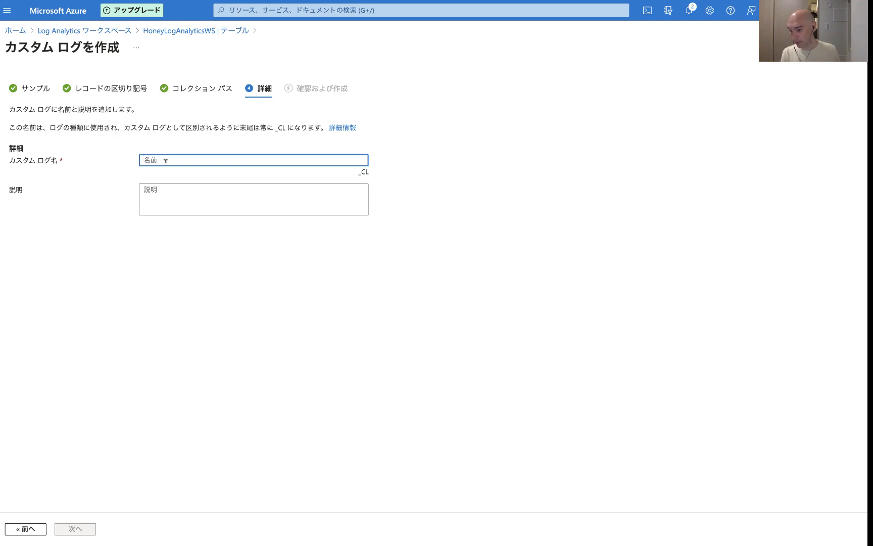
type("failed")
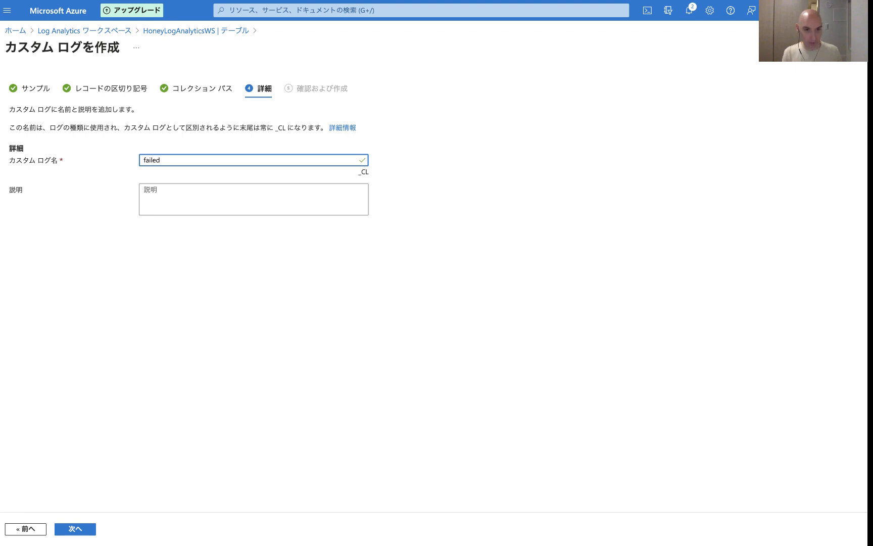
type("r")
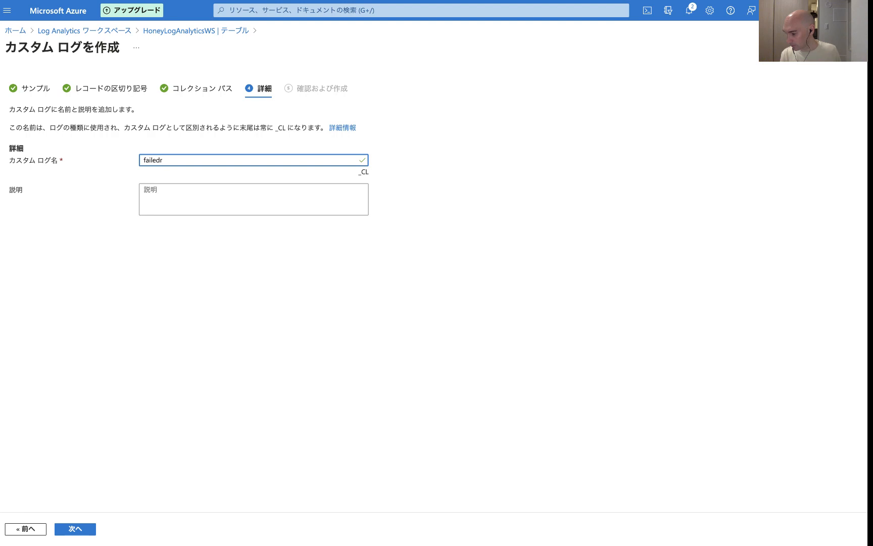
type("dpwwithgeo")
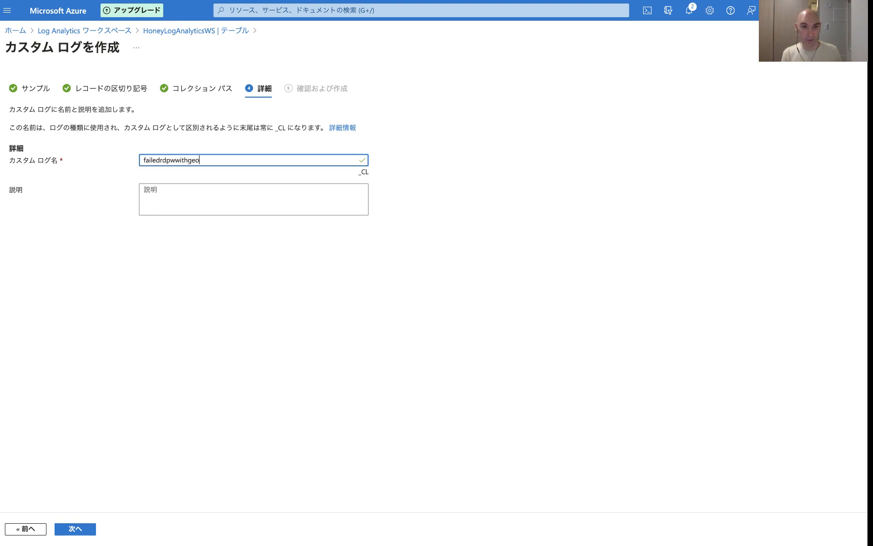
type("_CL")
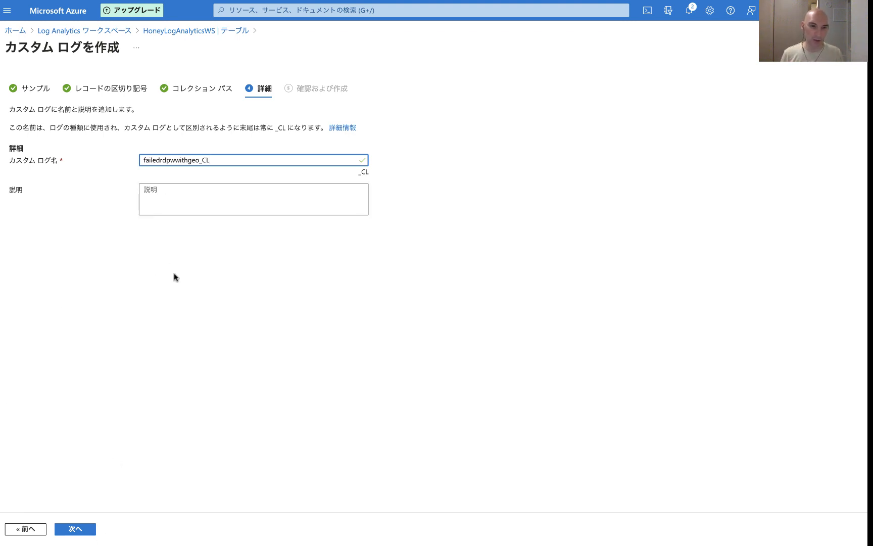
left_click(75, 528)
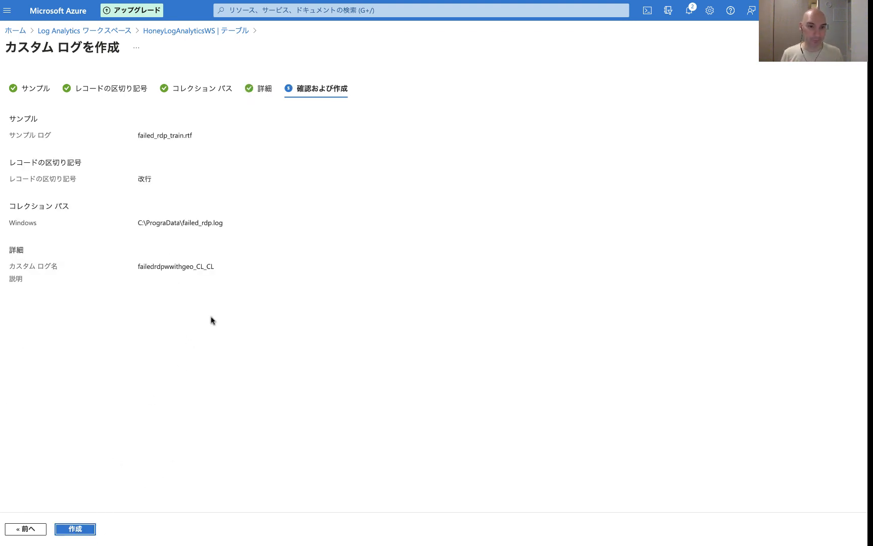
left_click(77, 530)
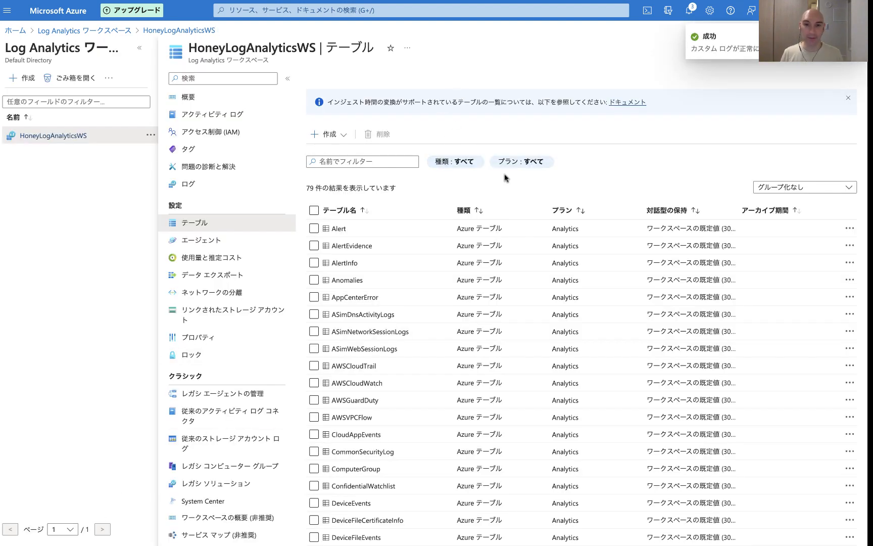
Step: Locate the new custom log table in the workspace's table list
scroll(445, 302, "down", 5)
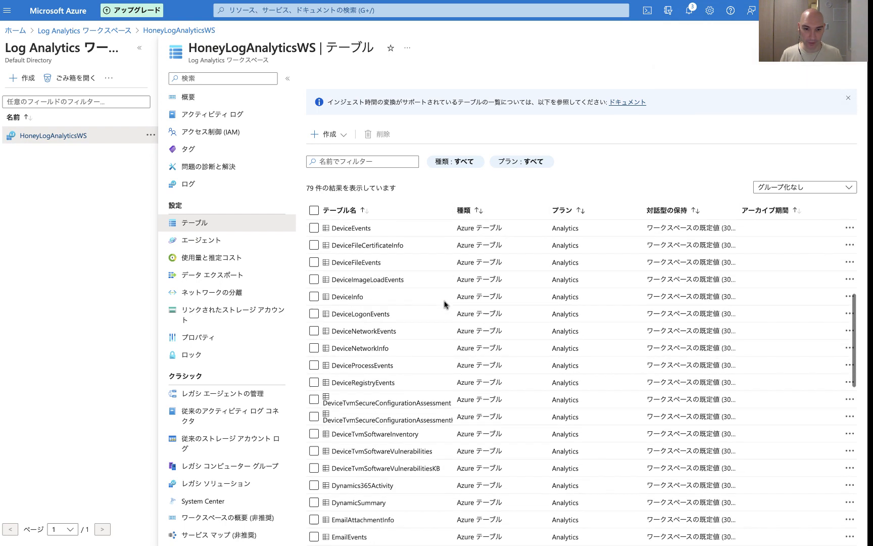
scroll(444, 302, "down", 8)
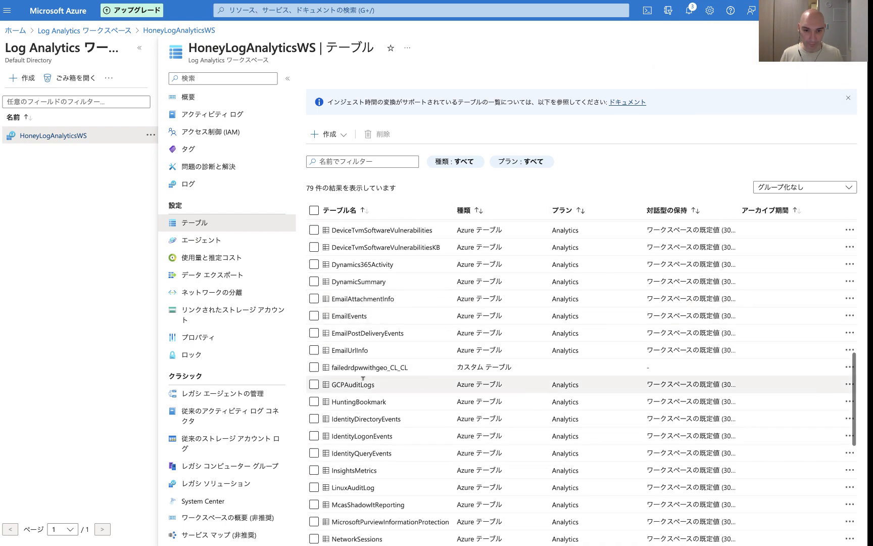
left_click_drag(405, 367, 332, 366)
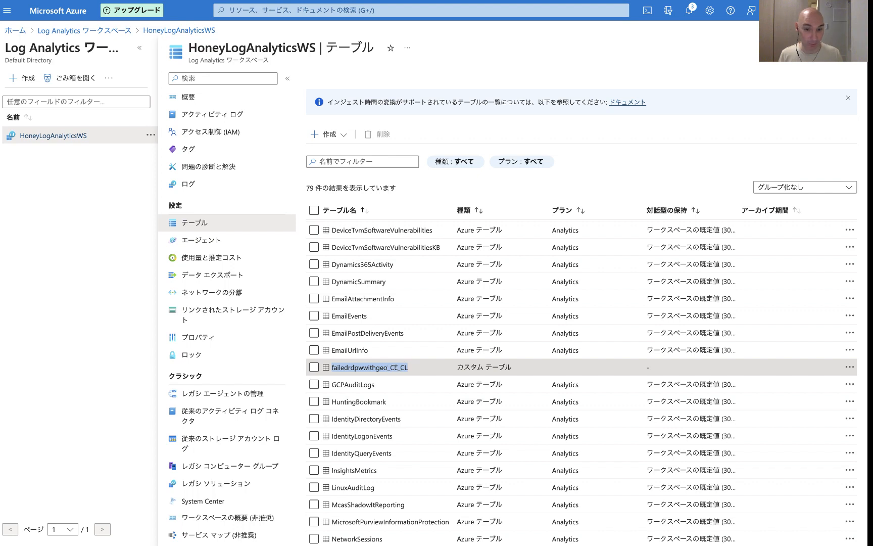
left_click(420, 369)
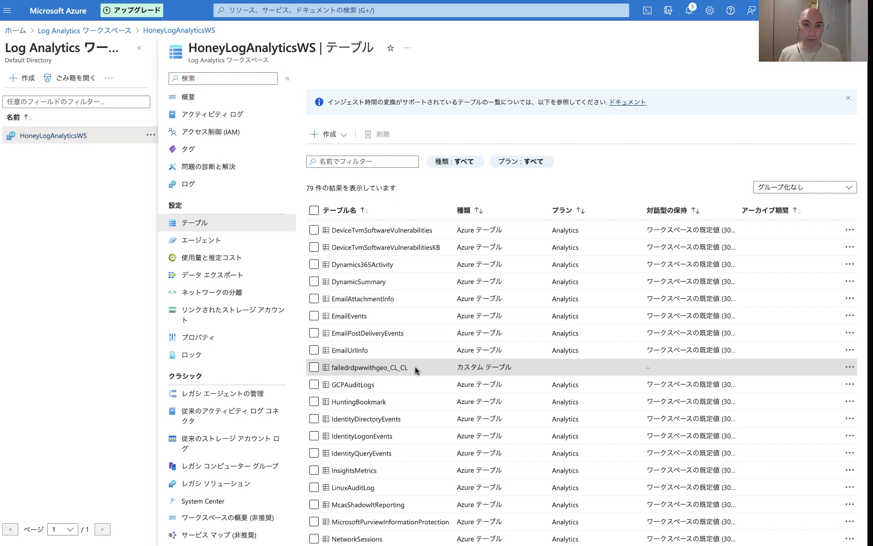
Step: Open the workspace's Logs query editor, dismissing the welcome and example query dialogs and enlarging the editor
left_click(190, 187)
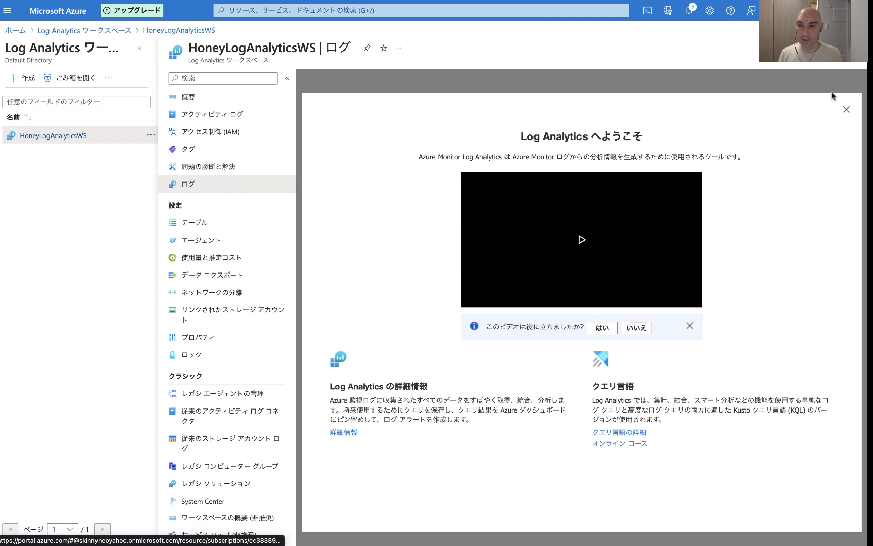
left_click(847, 110)
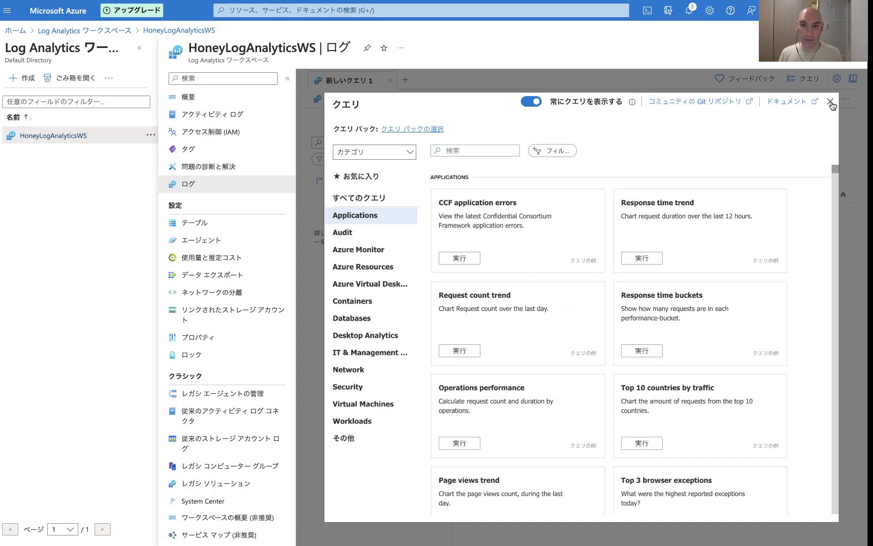
left_click(831, 103)
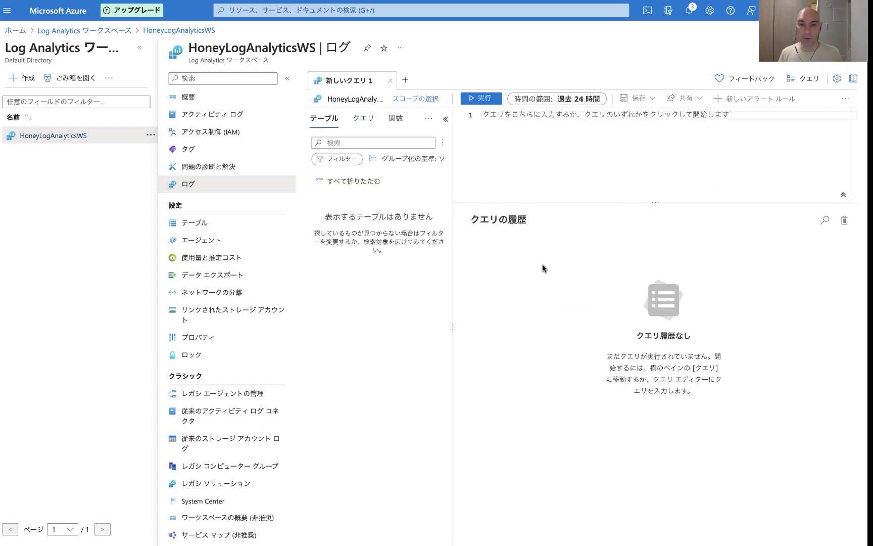
left_click_drag(548, 204, 556, 304)
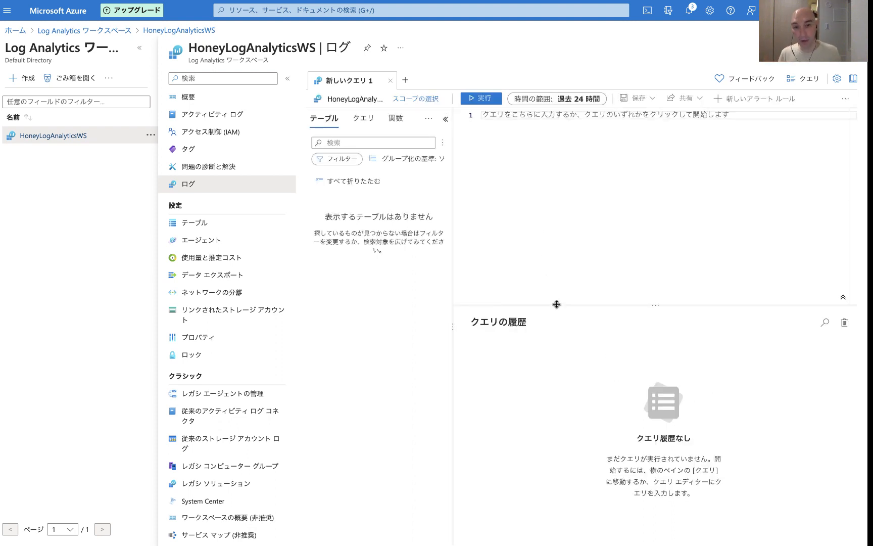
Step: Switch to the SIEM tutorial YouTube tab and scroll to the Sentinel map query in its description
mouse_move(306, 2)
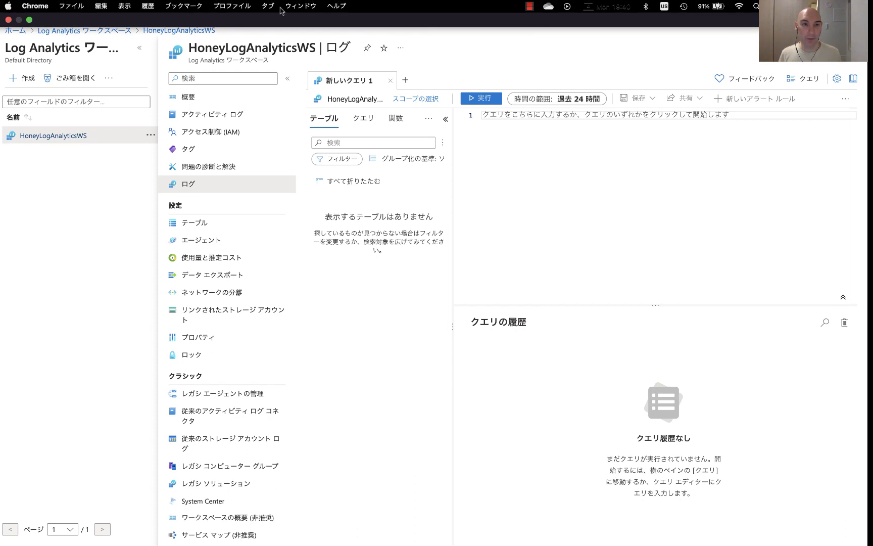
left_click(267, 5)
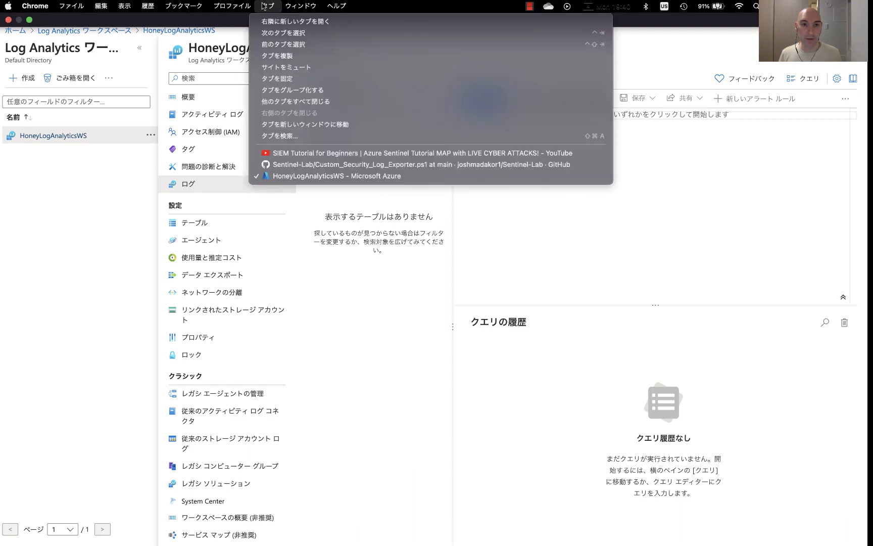
left_click(295, 153)
scroll(297, 387, "down", 6)
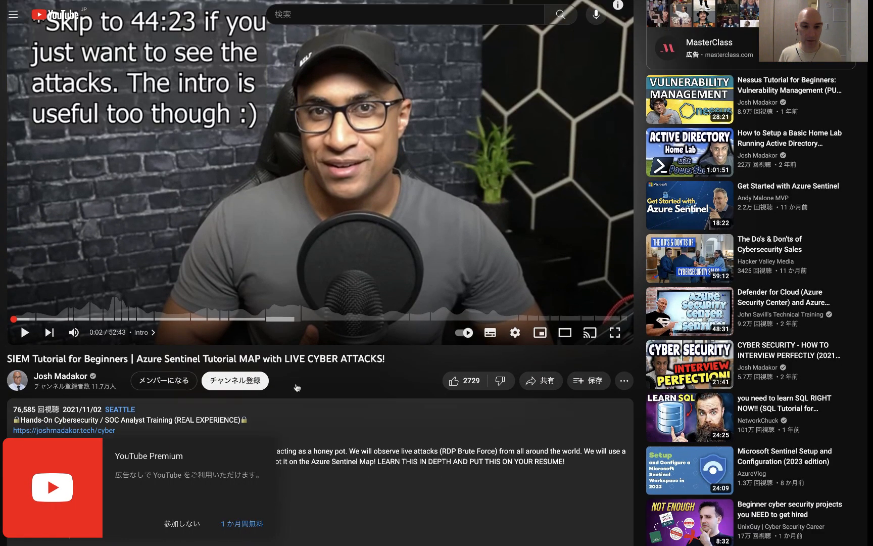
scroll(297, 387, "down", 1)
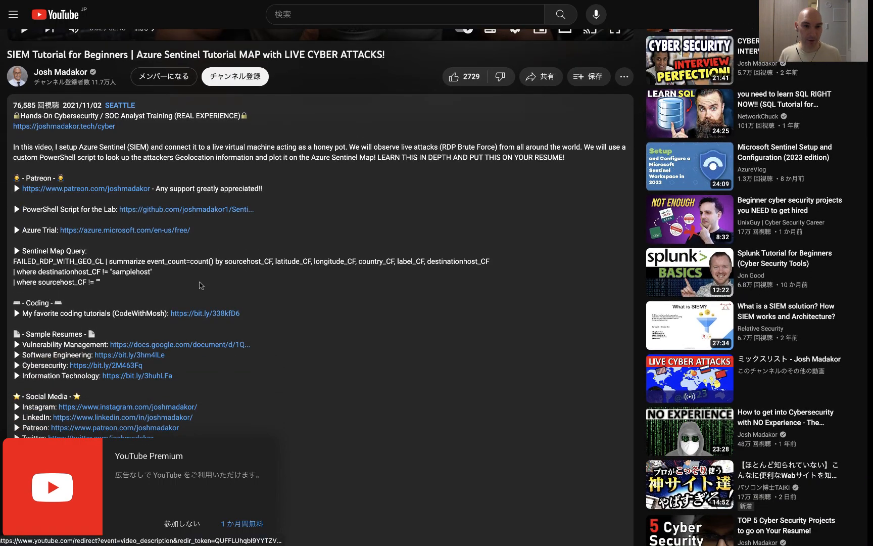
Step: Scroll to the pinned comment's workbook query under the video and copy the whole FAILED_RDP_WITH_GEO_CL query
scroll(262, 280, "down", 16)
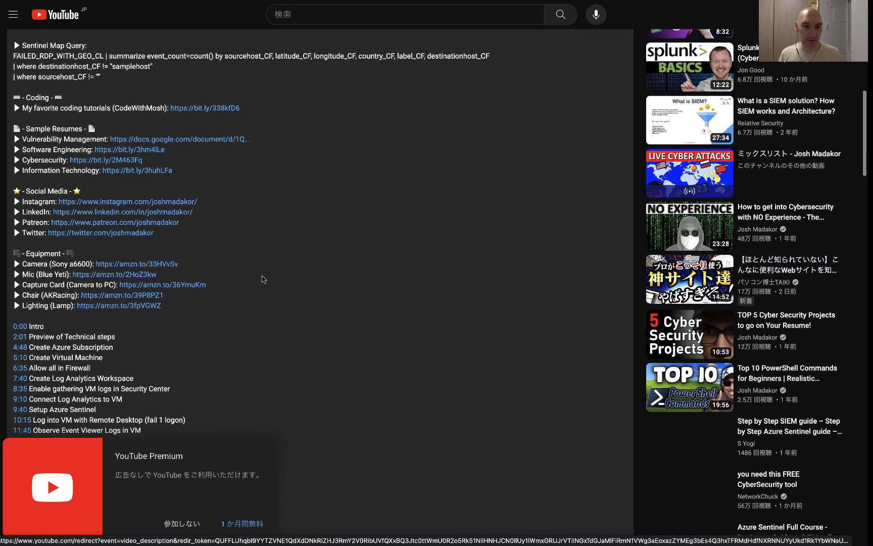
scroll(263, 279, "down", 10)
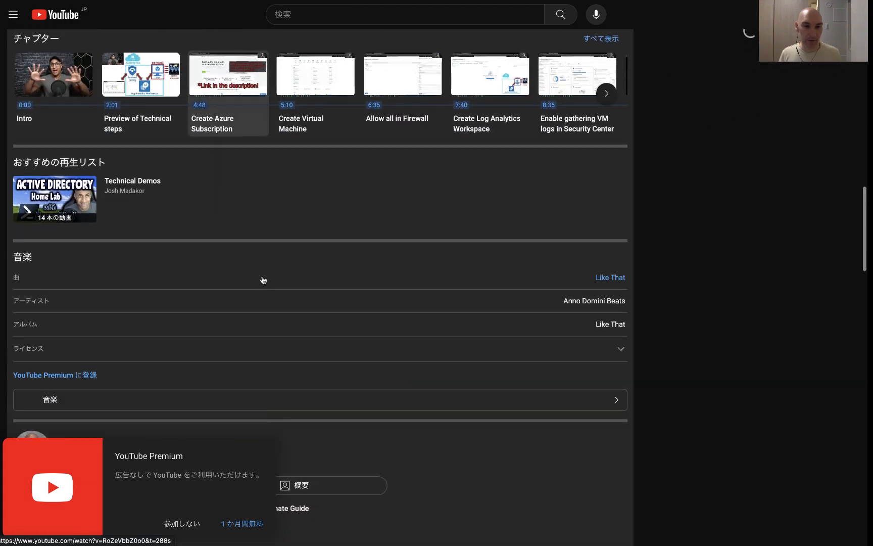
scroll(262, 274, "down", 3)
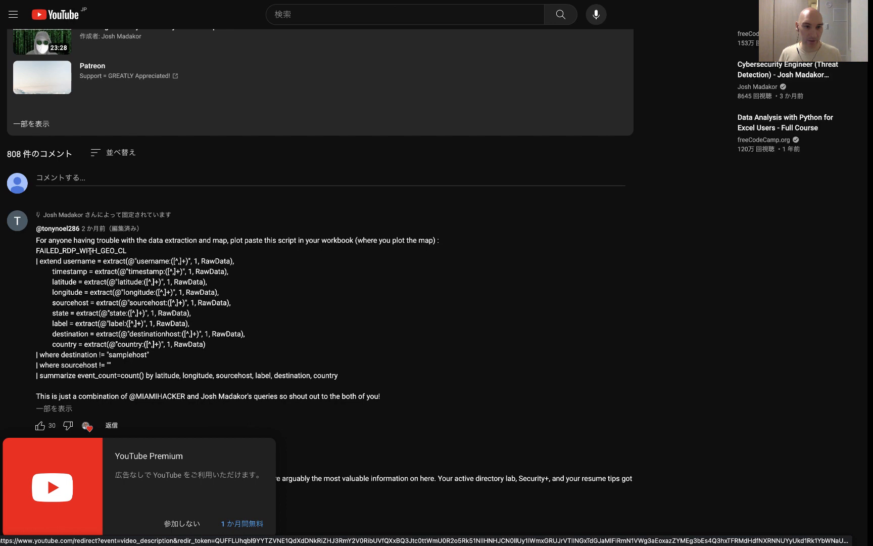
left_click_drag(43, 215, 35, 248)
key("super+c")
left_click(329, 384)
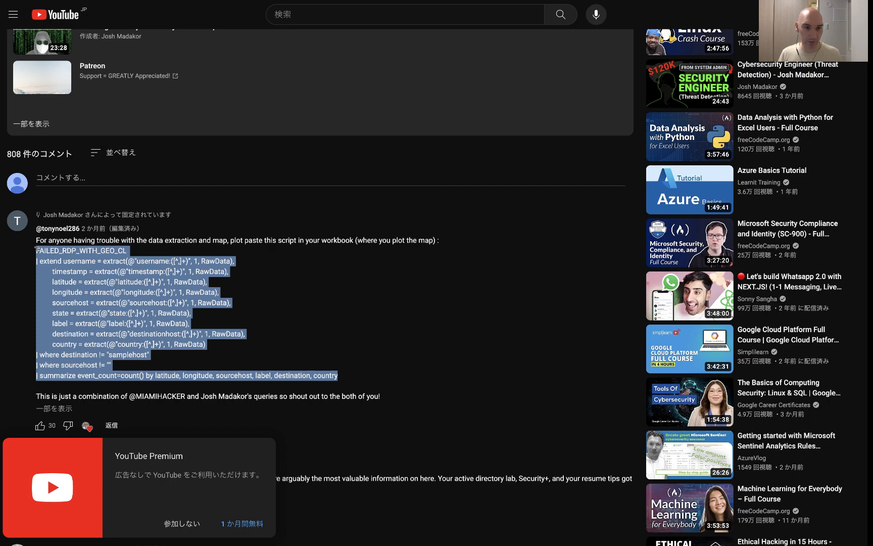
right_click(74, 278)
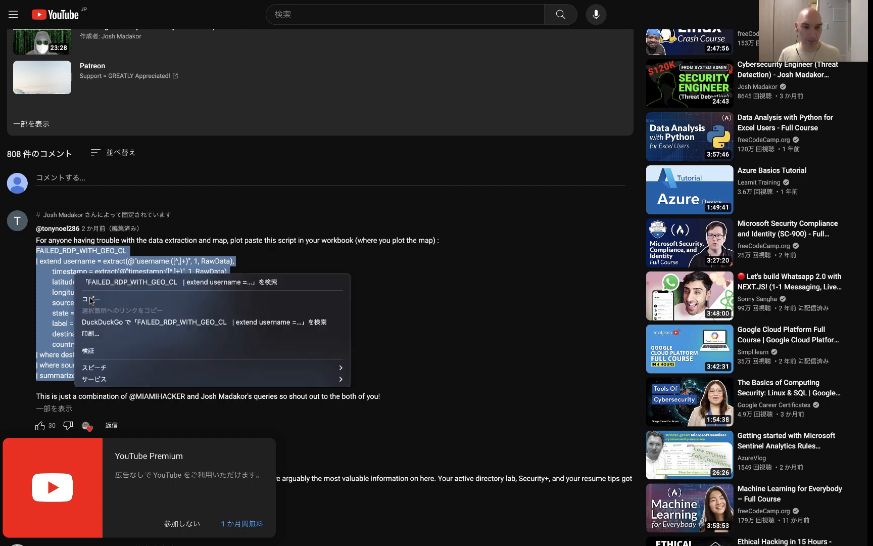
left_click(91, 301)
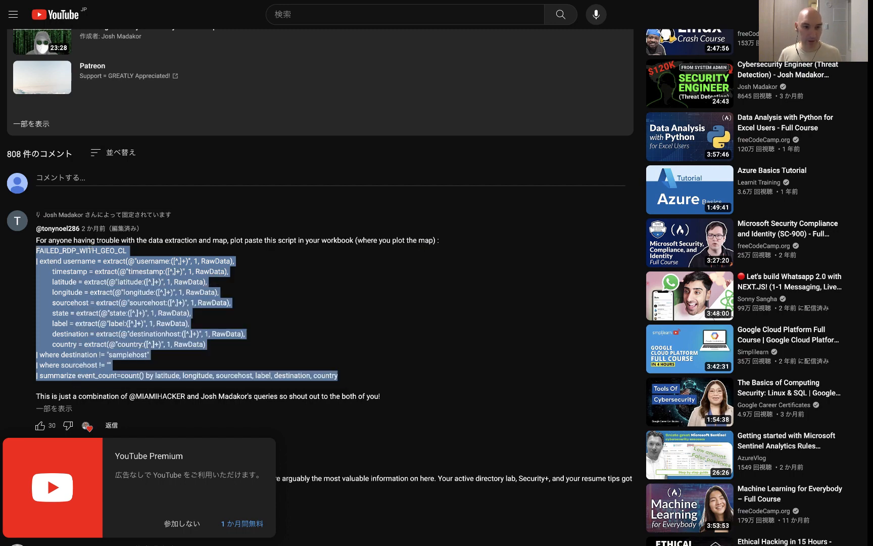
Step: Switch to the HoneyLogAnalyticsWS tab and paste the copied query into the Logs query editor
left_click(137, 257)
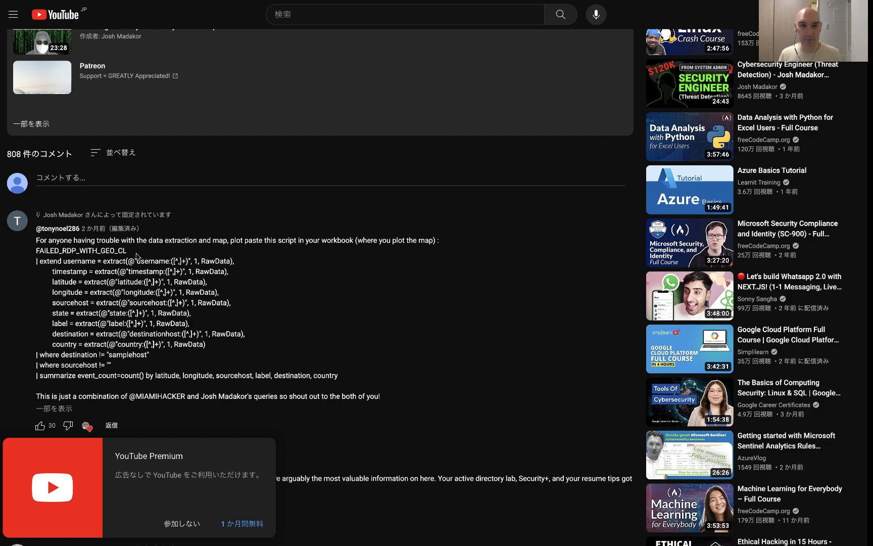
scroll(153, 251, "up", 10)
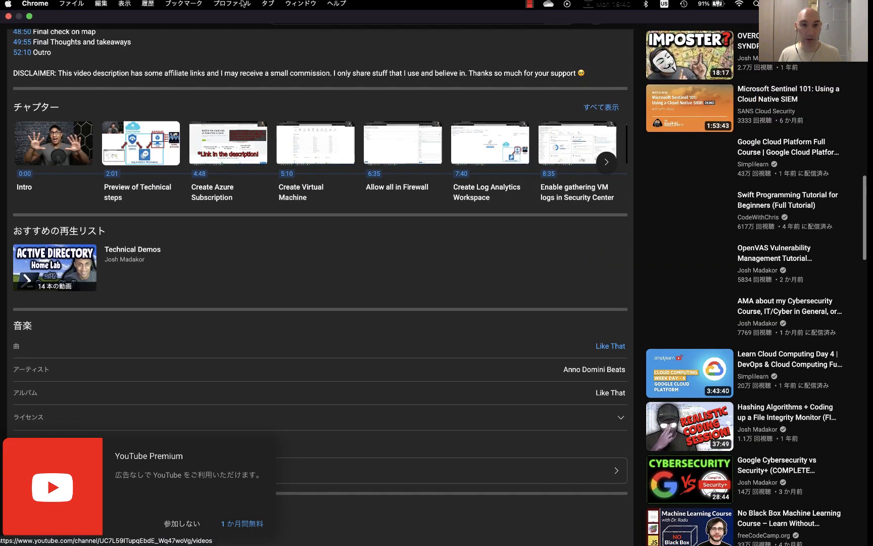
left_click(266, 6)
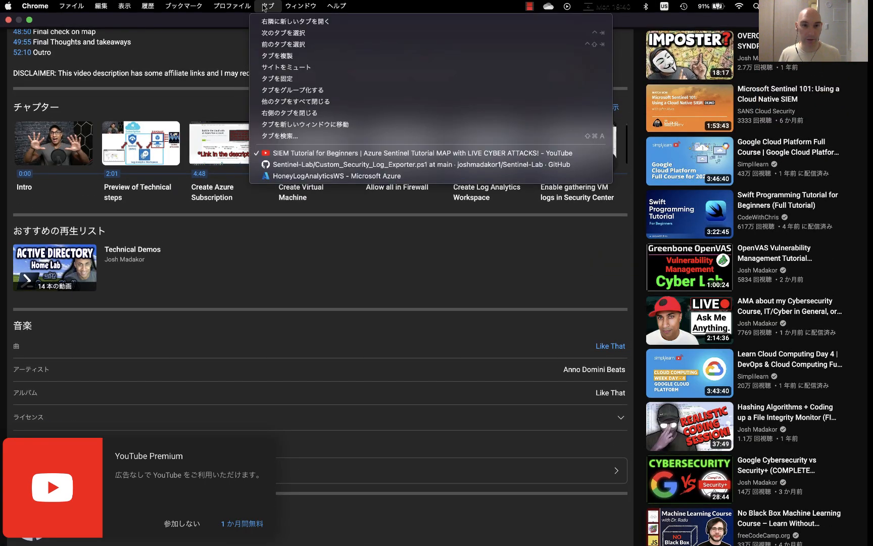
left_click(292, 180)
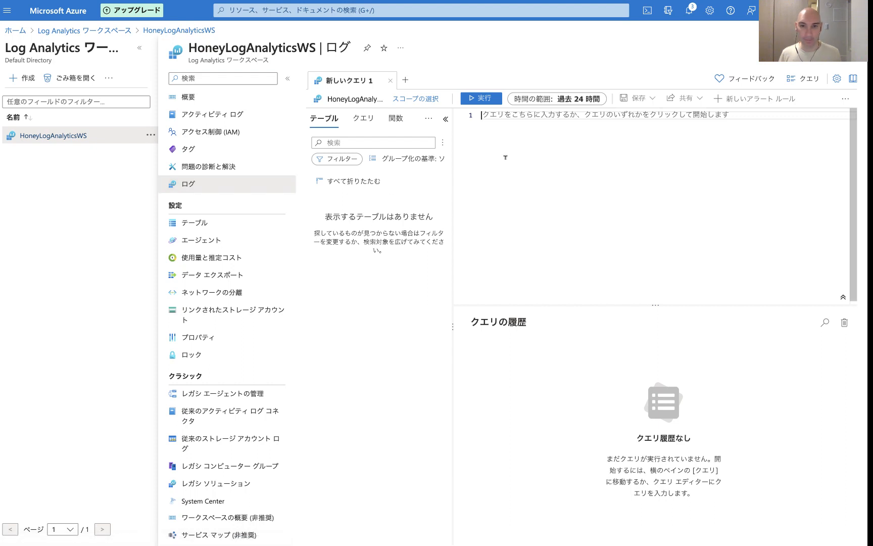
key("super+v")
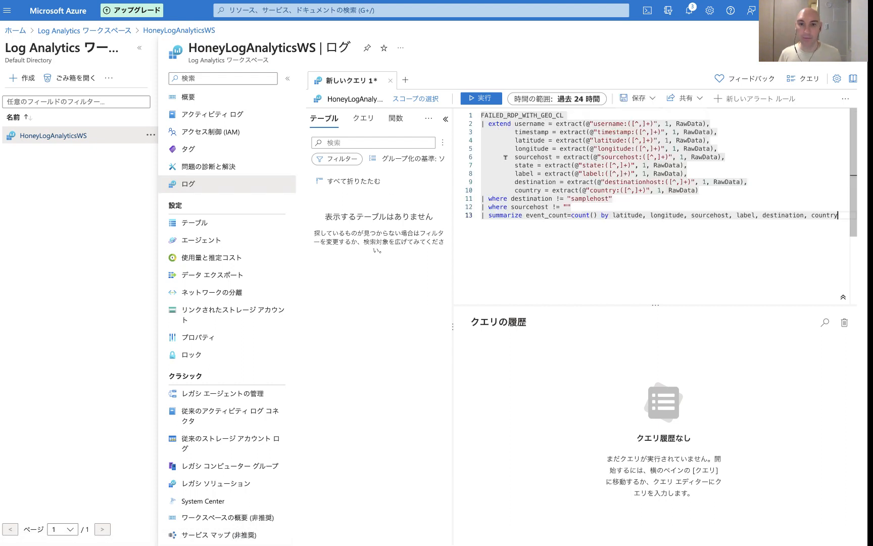
Step: Replace the query's table name with failedrdpwwithgeo_CL_CL from the suggestions and run the query
mouse_move(558, 116)
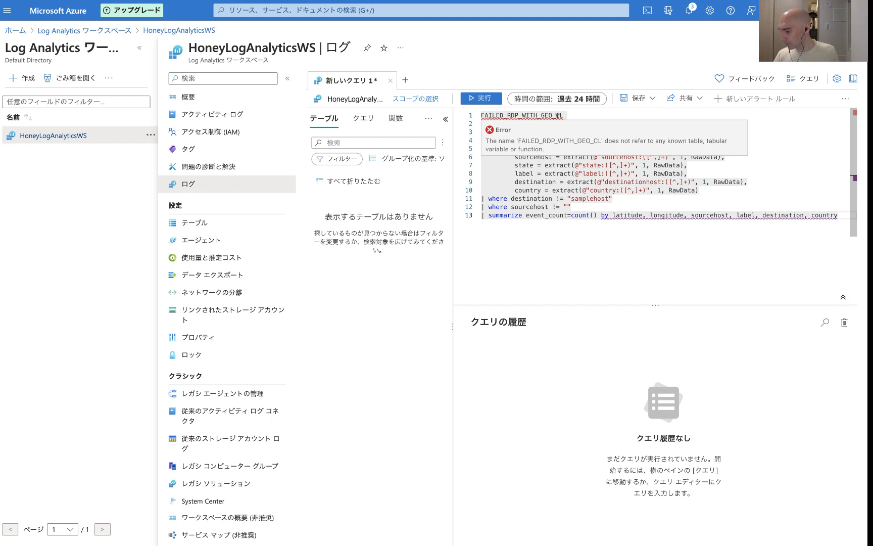
left_click(569, 116)
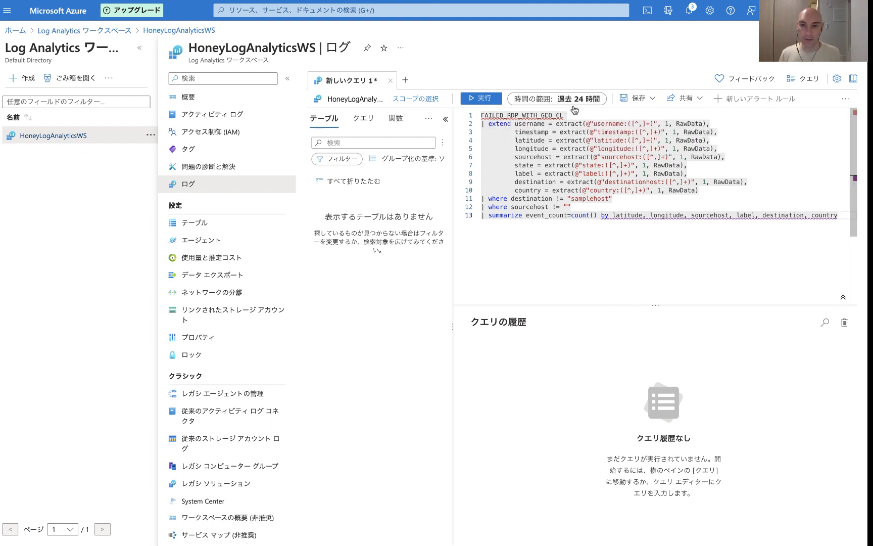
left_click_drag(572, 116, 466, 116)
type("fail")
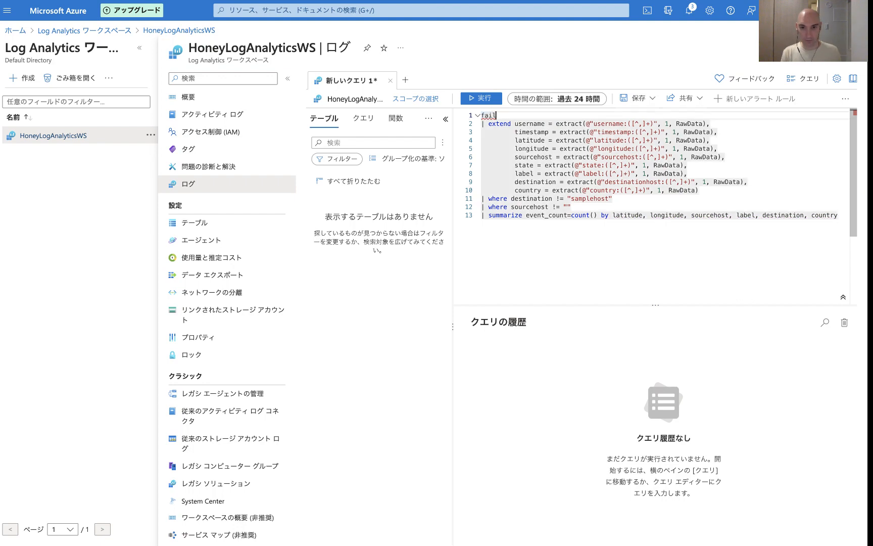
type("edrd")
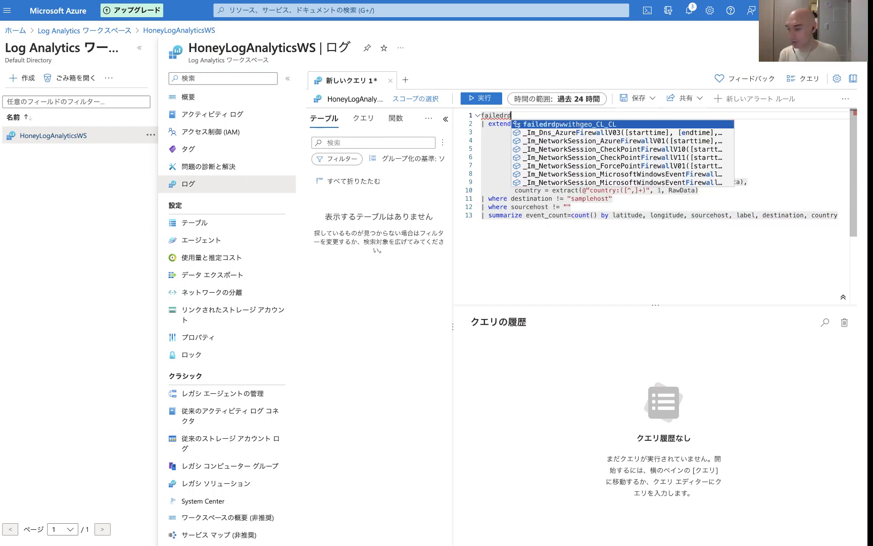
type("pwwith")
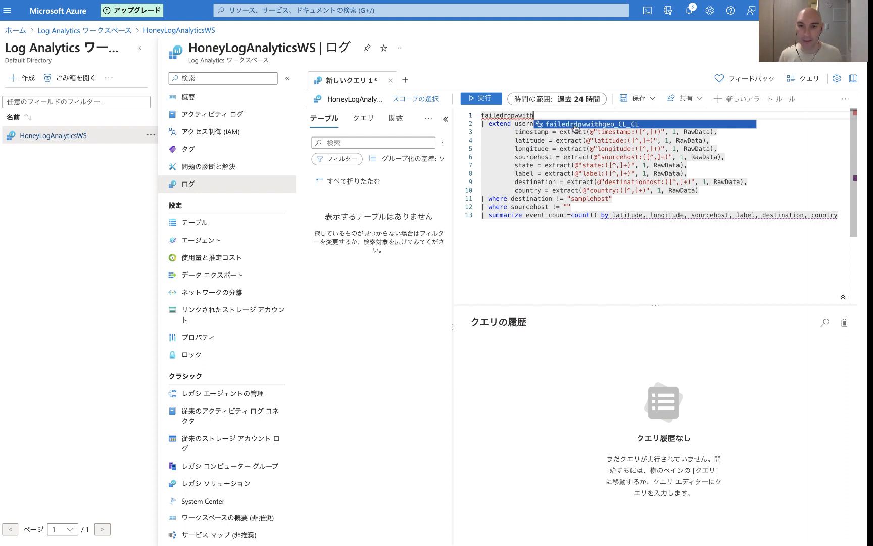
left_click(574, 124)
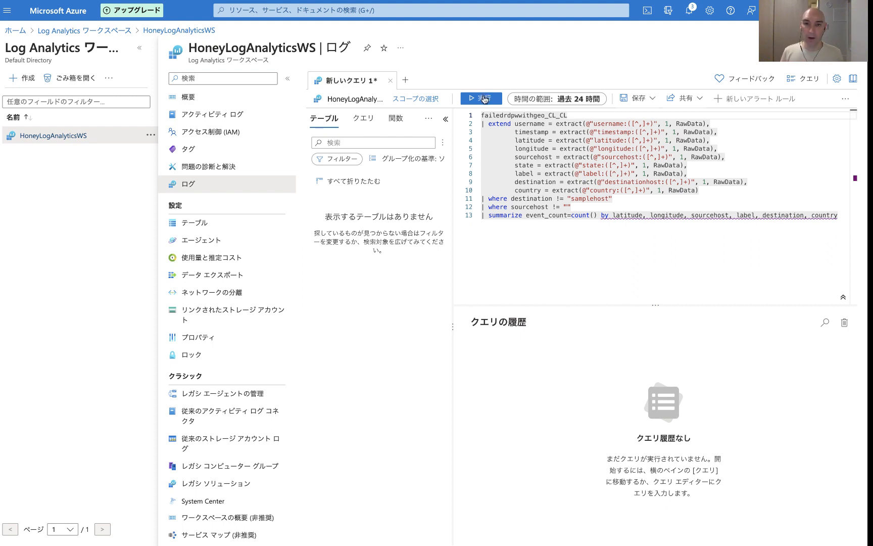
left_click(484, 99)
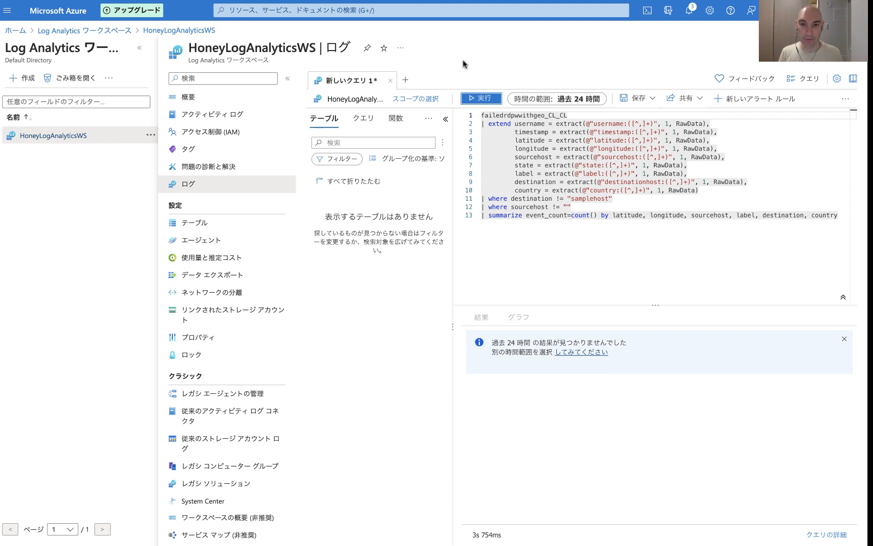
Step: Select the entire query text in the editor and copy it
left_click_drag(512, 231, 468, 115)
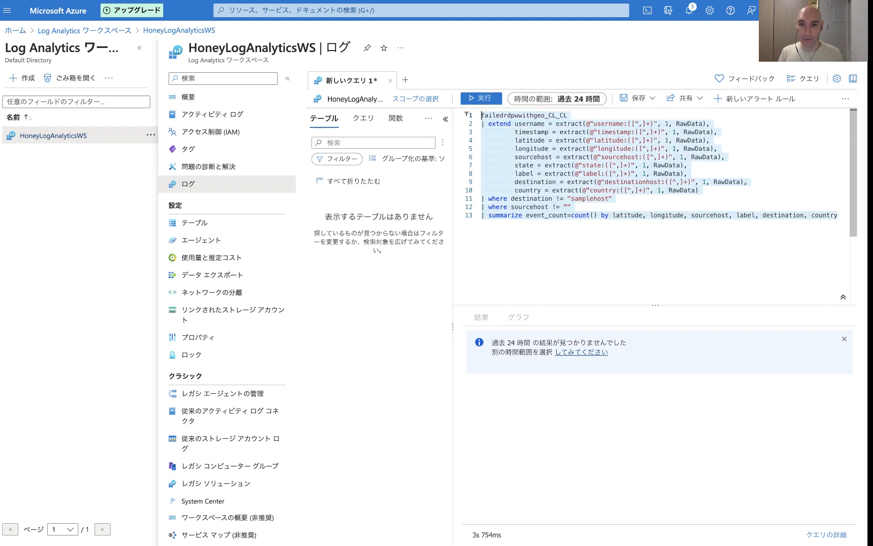
right_click(542, 143)
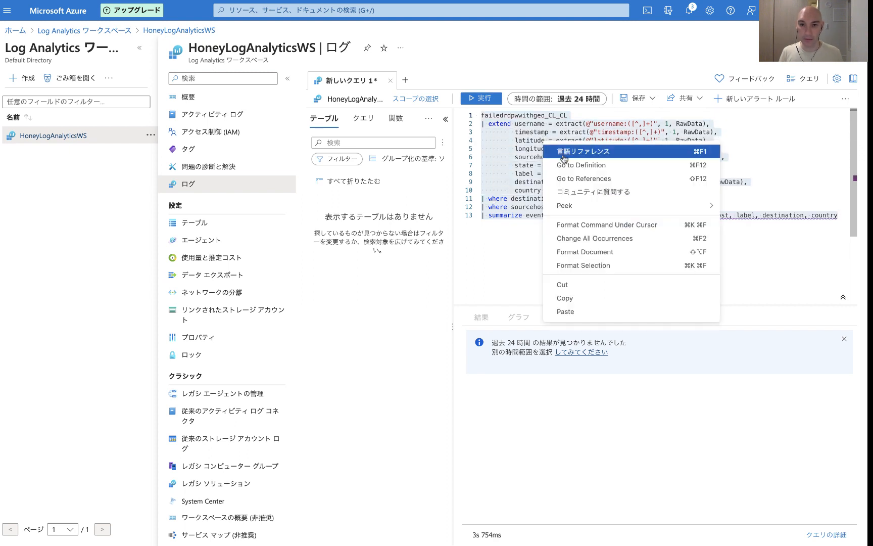
left_click(581, 302)
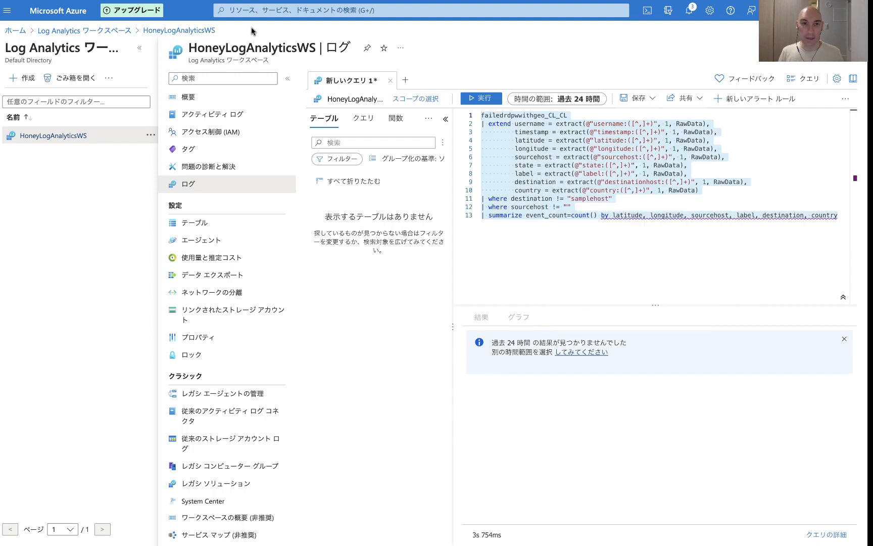
left_click(273, 10)
left_click(361, 143)
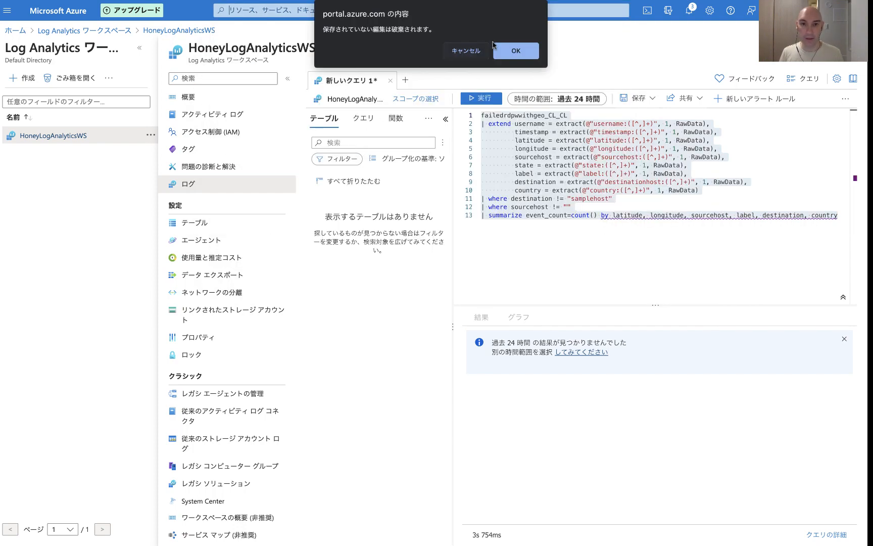
left_click(466, 50)
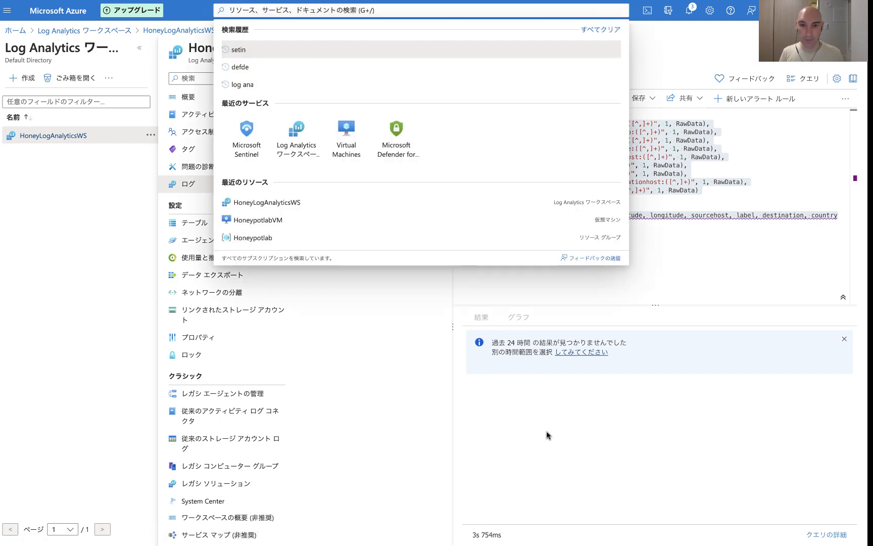
left_click(548, 433)
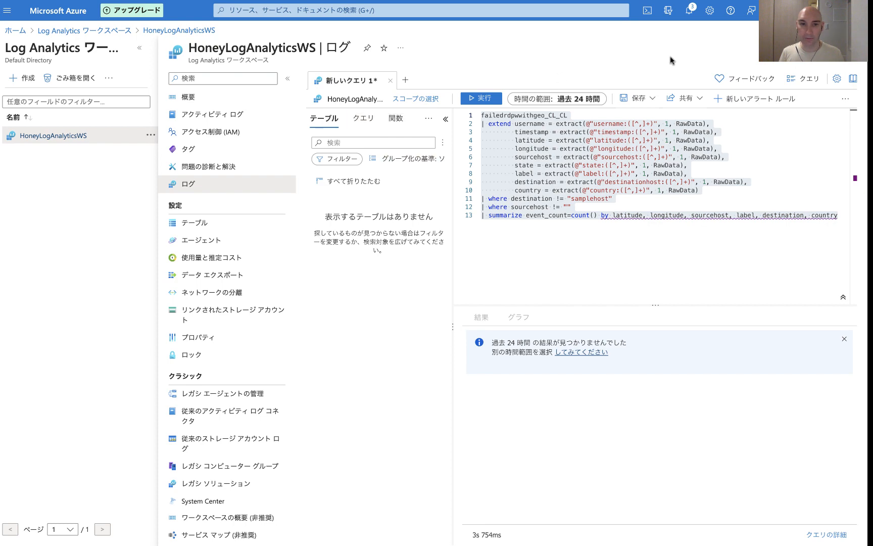
Step: Open Microsoft Sentinel from the portal search, discarding the unsaved query, and open the HoneyLogAnalyticsWS workspace
left_click(357, 7)
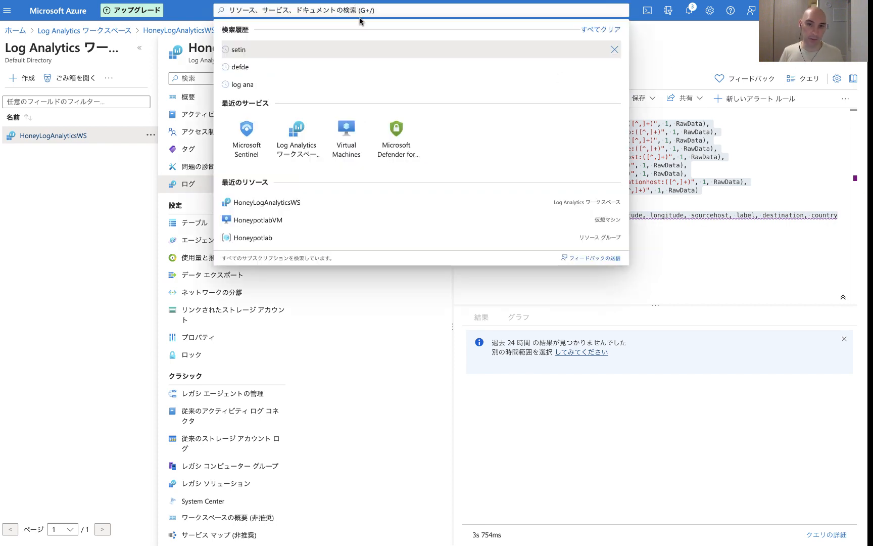
left_click(252, 154)
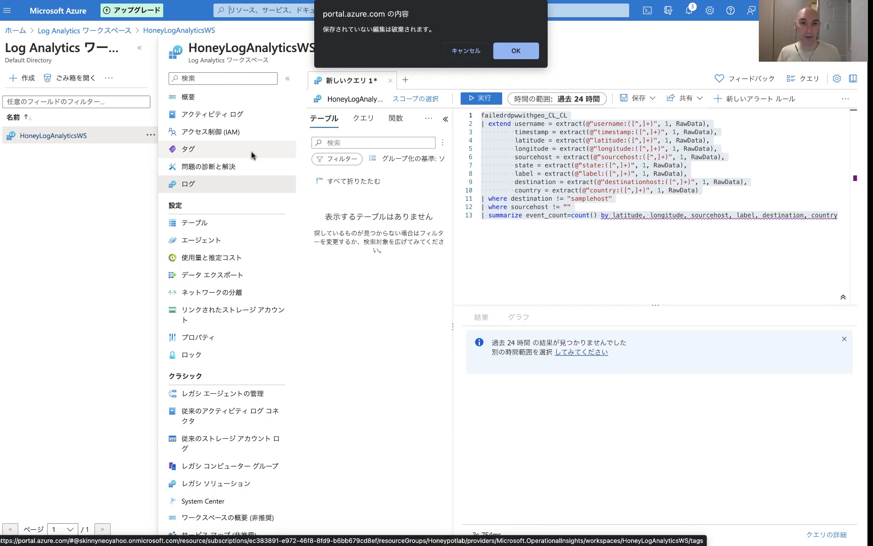
left_click(526, 51)
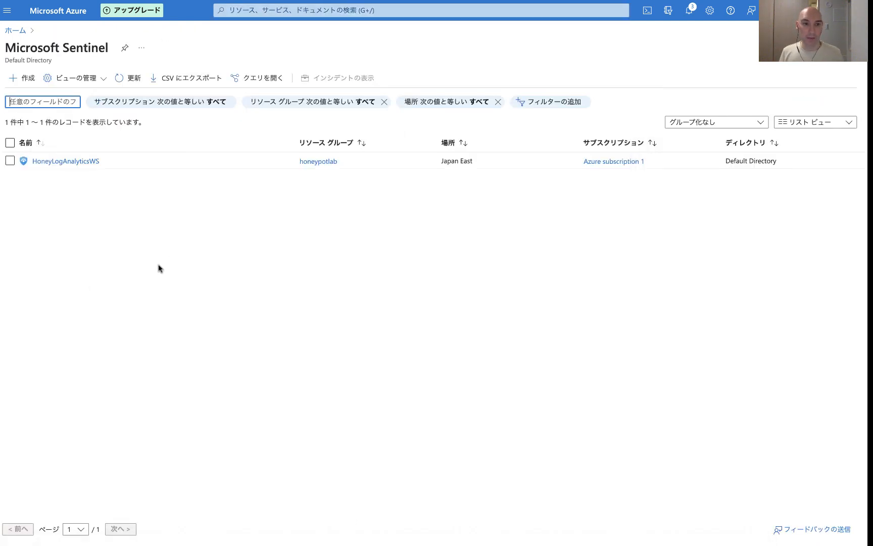
left_click(59, 165)
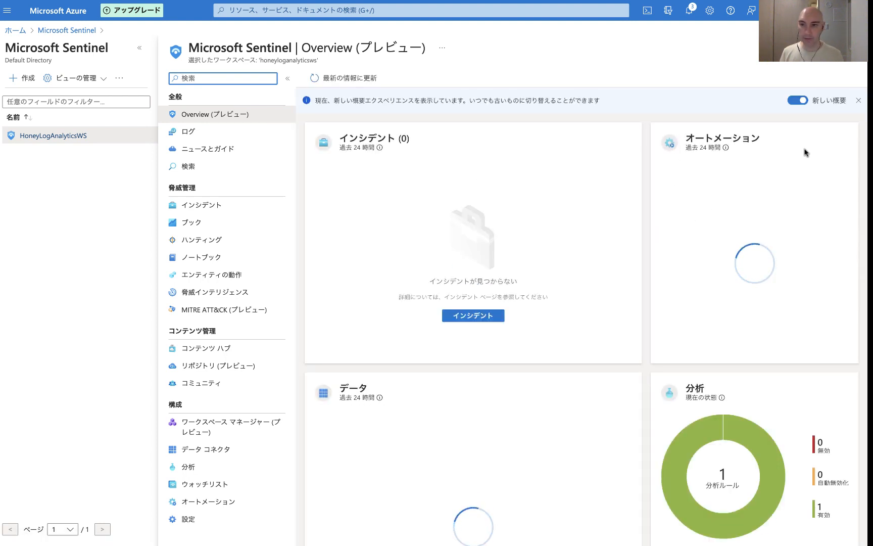
Step: Dismiss the overview notice, go to Sentinel Workbooks and add a new workbook
left_click(855, 102)
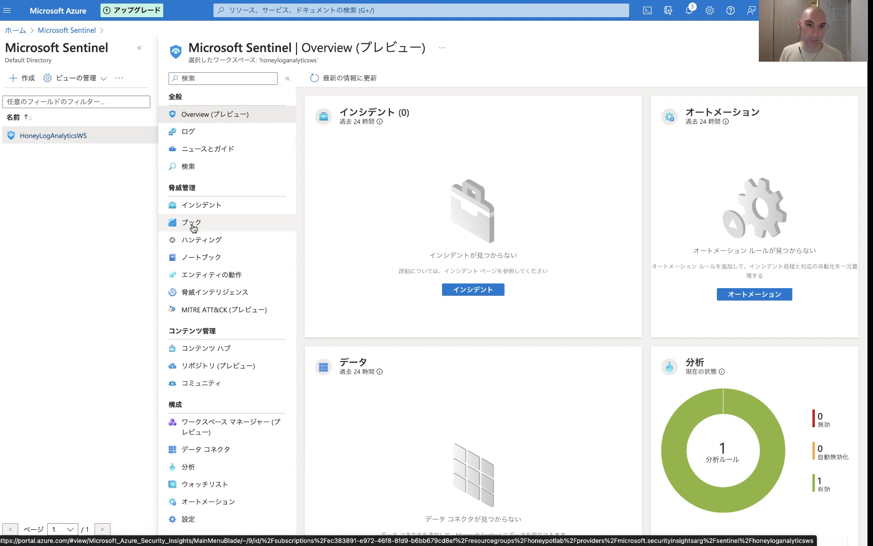
left_click(194, 228)
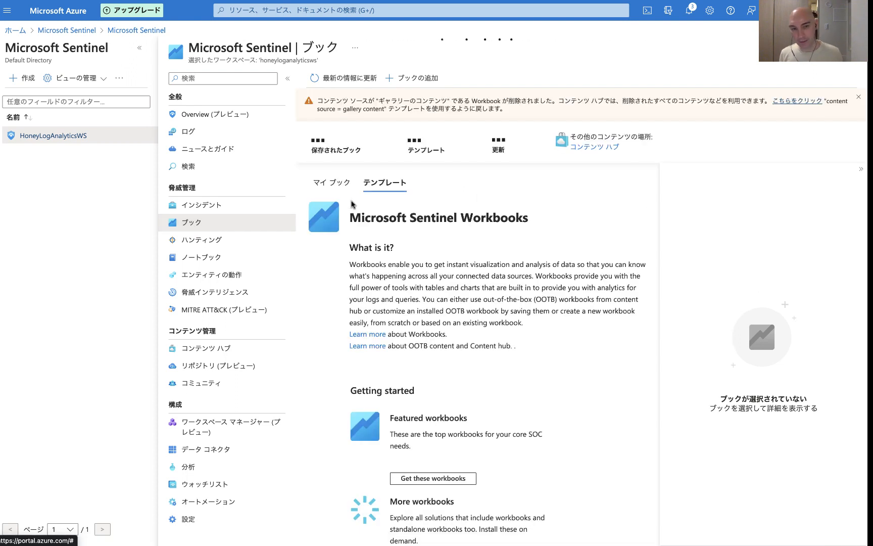
left_click(414, 77)
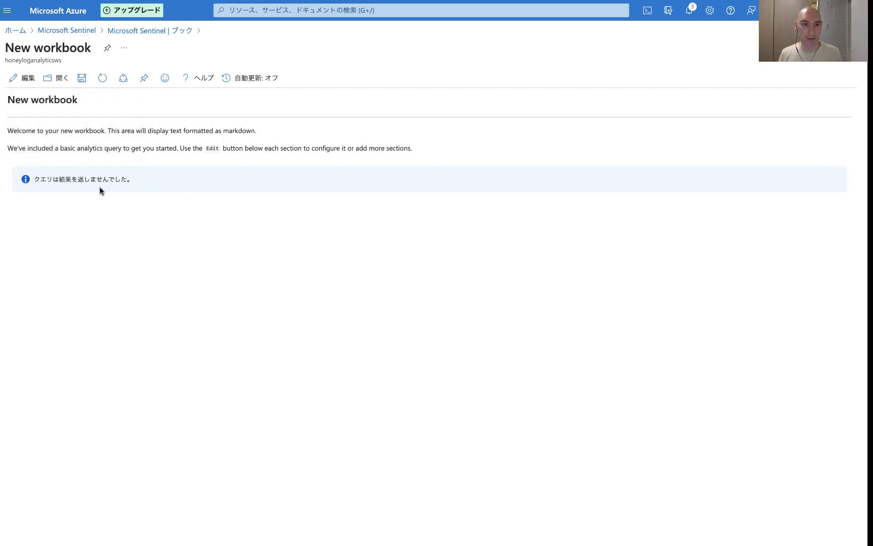
Step: Edit the new workbook and delete its default markdown text item
left_click(18, 79)
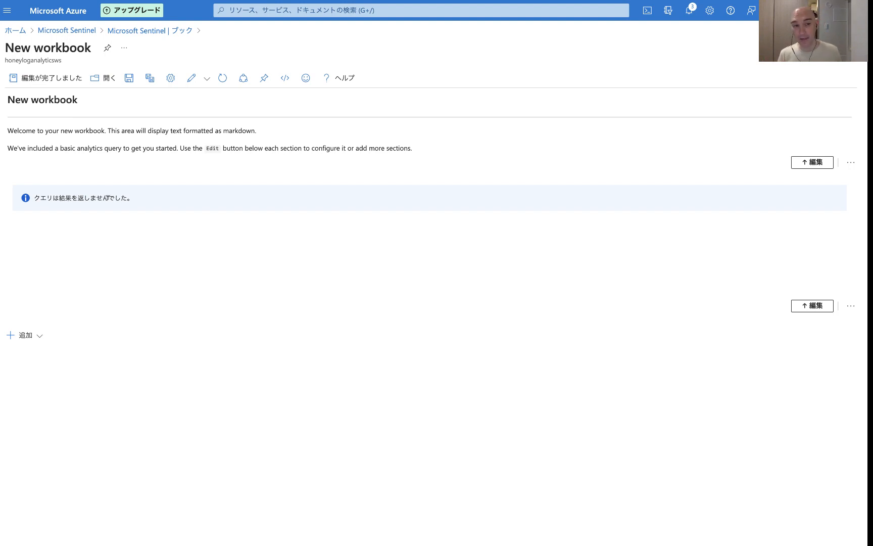
left_click(813, 162)
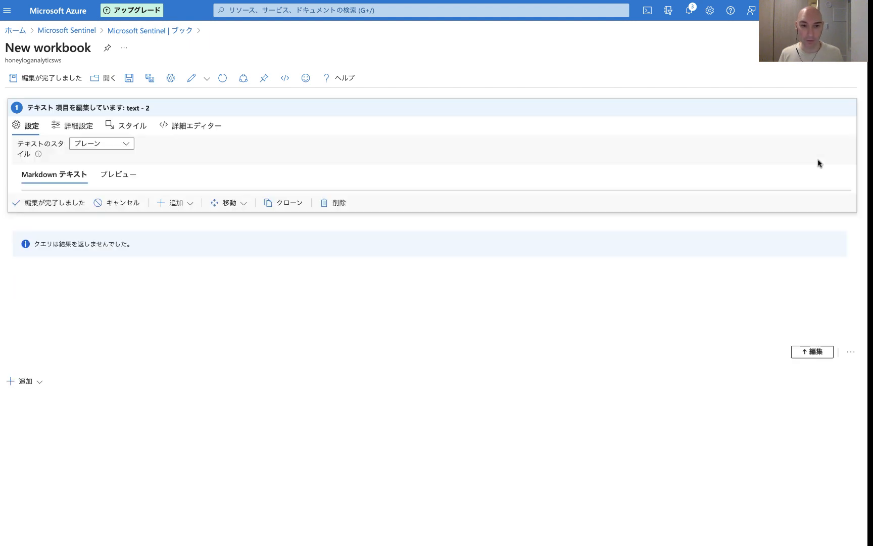
left_click(335, 291)
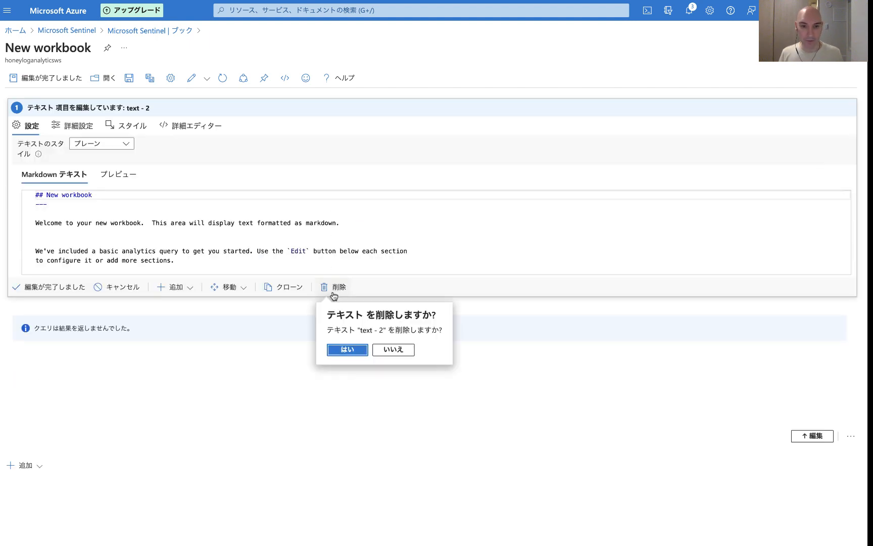
left_click(355, 351)
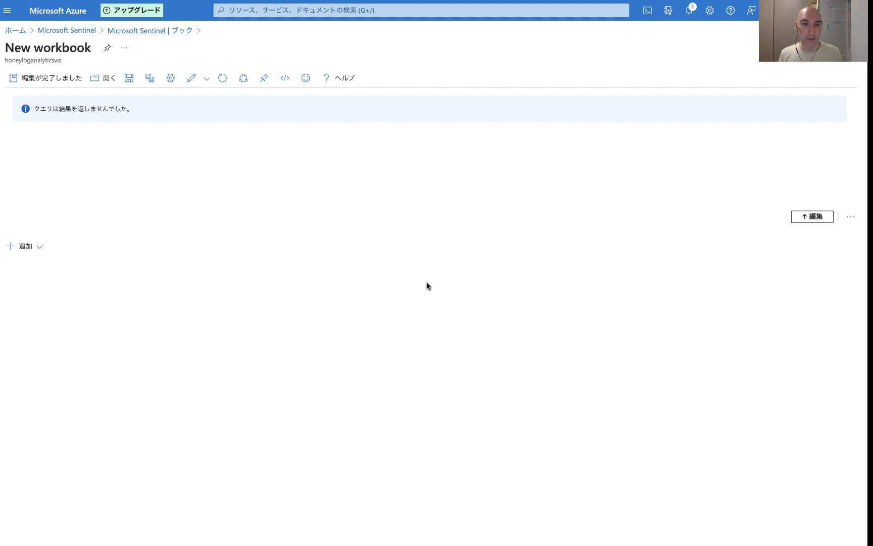
Step: Edit the remaining default query item in the workbook and delete it
left_click(813, 216)
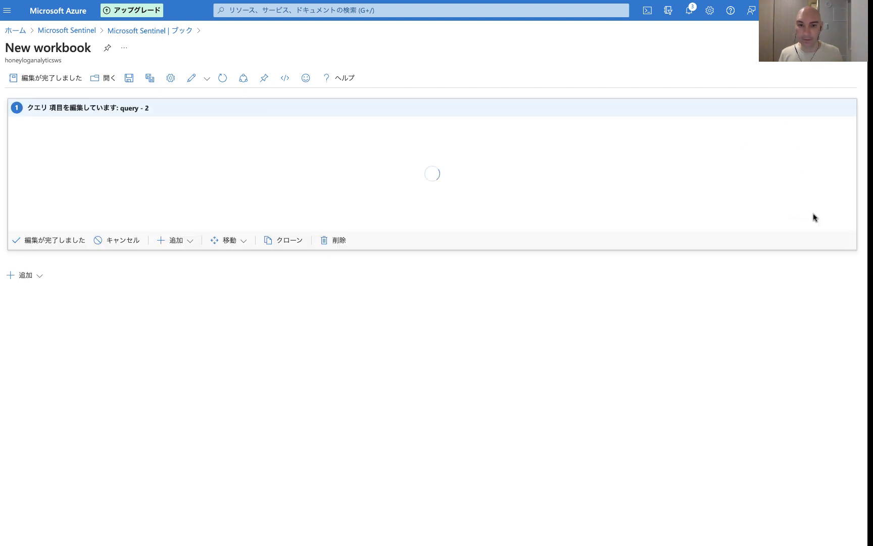
left_click(337, 239)
left_click(346, 305)
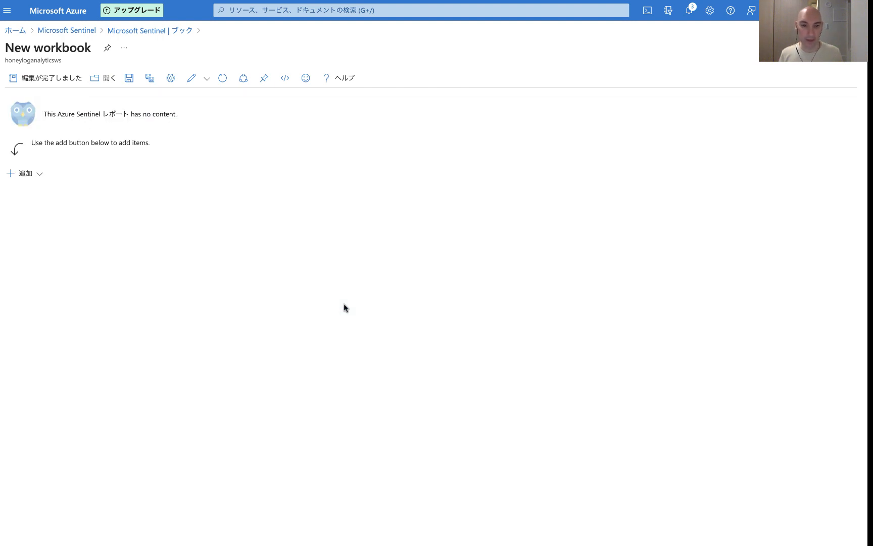
Step: Add a new query item to the workbook and paste the copied failedrdpwithgeo_CL query into its editor
left_click(16, 178)
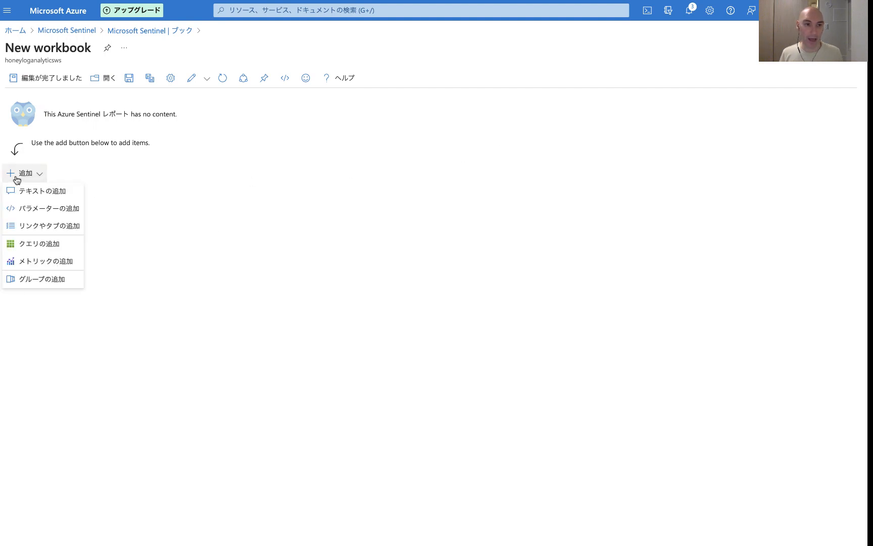
left_click(24, 247)
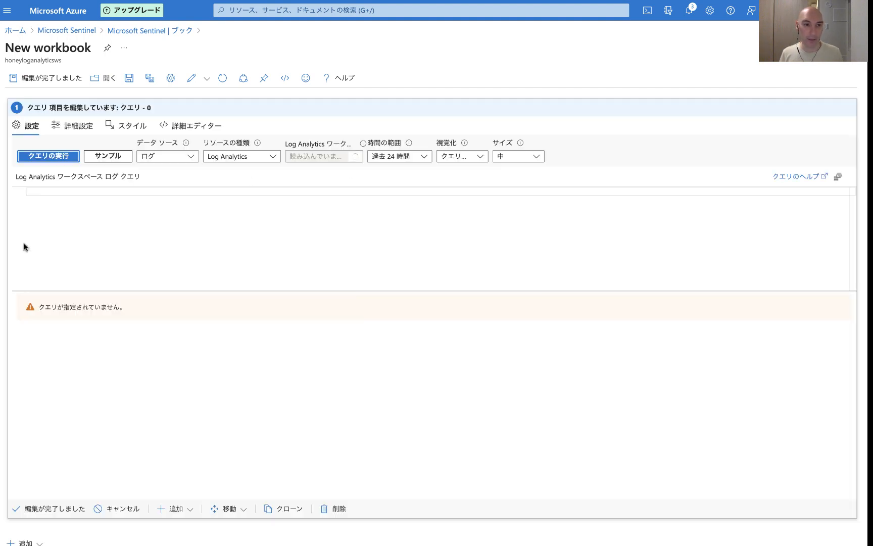
left_click(78, 187)
key("ctrl+v")
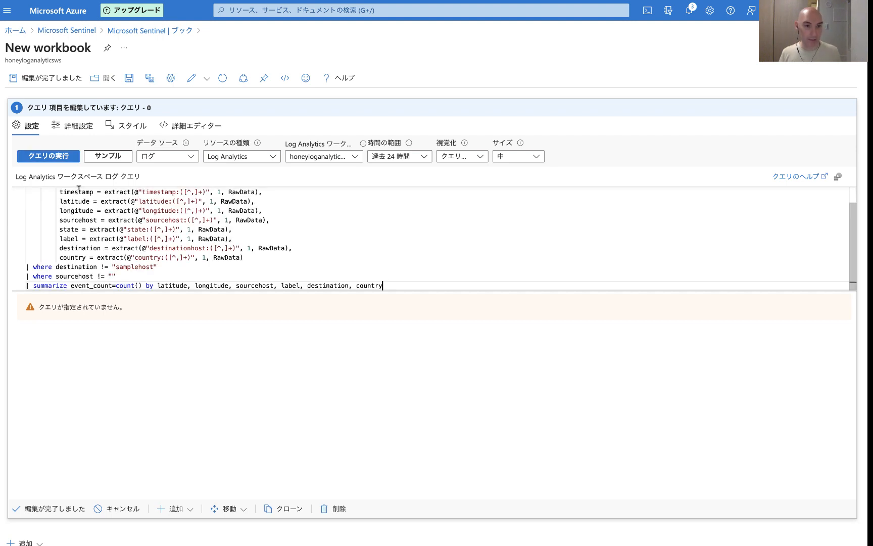
scroll(109, 235, "up", 1)
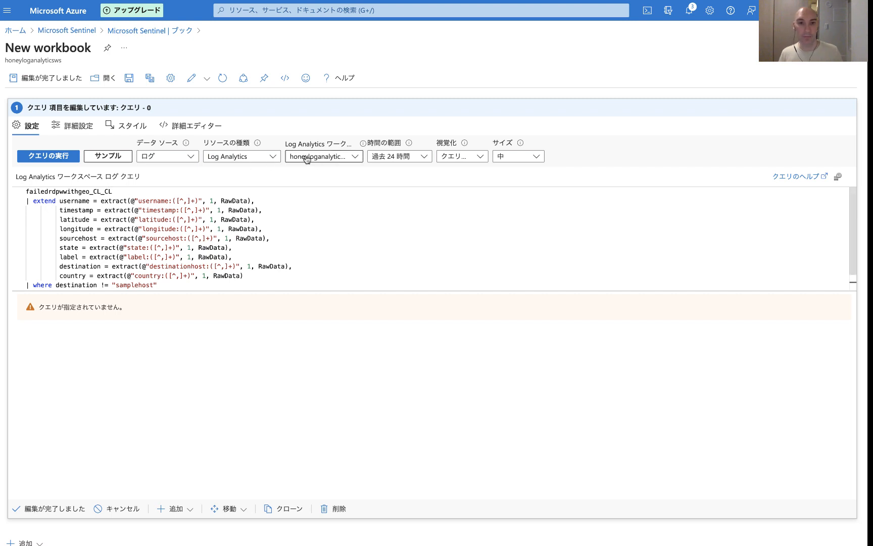
Step: Set the query item's visualization to Map and finish editing the item
left_click(454, 157)
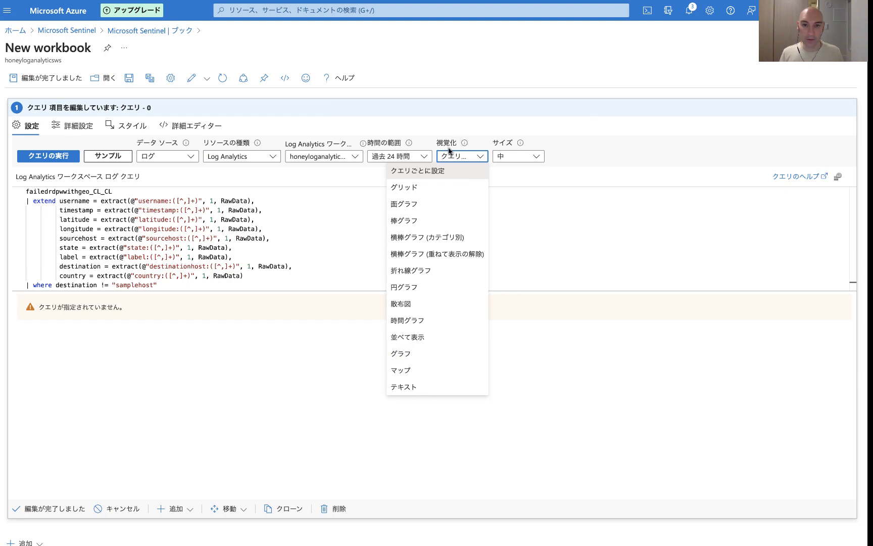
left_click(425, 370)
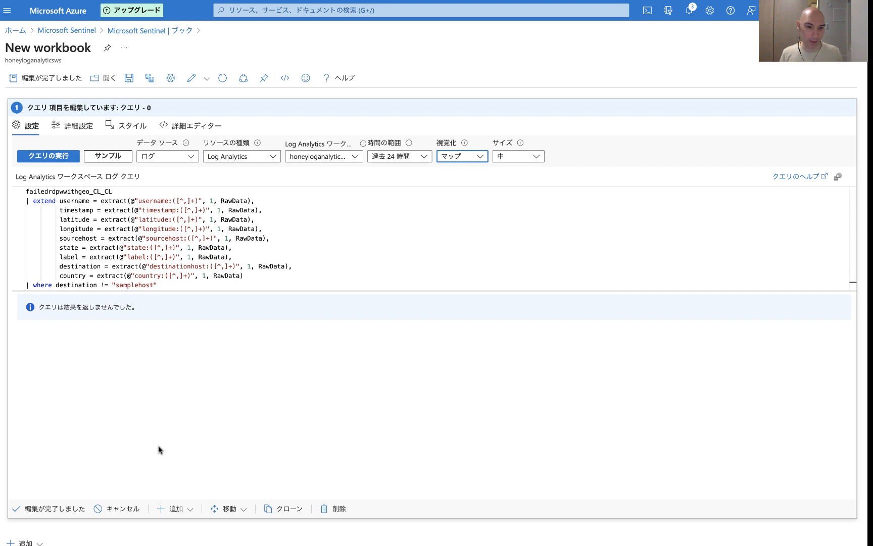
left_click(42, 513)
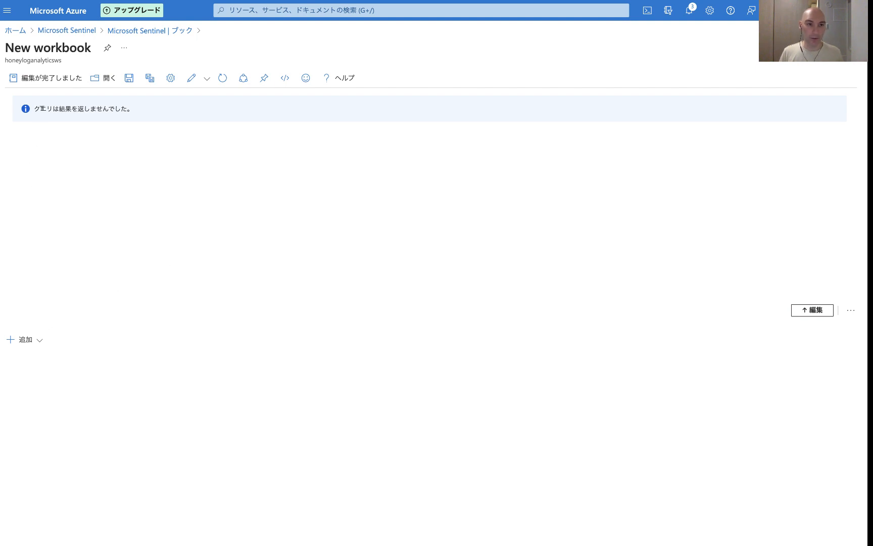
left_click(30, 80)
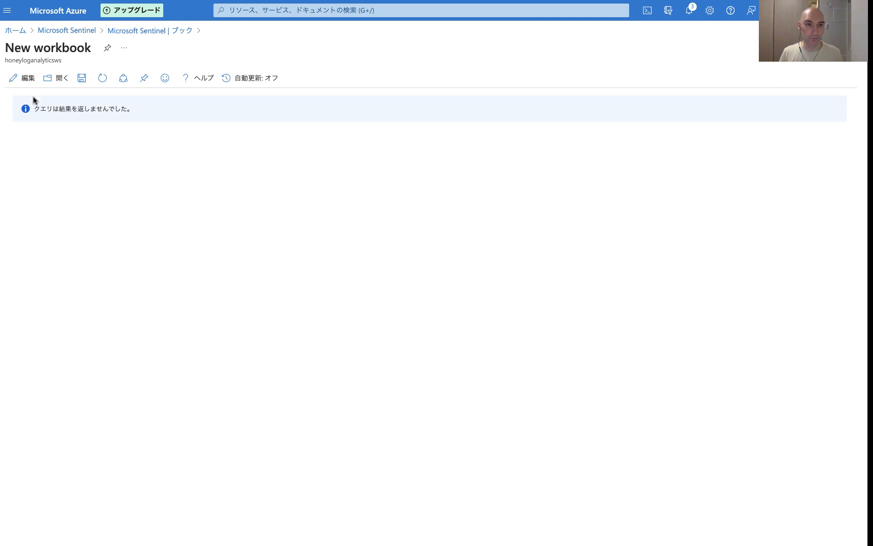
left_click(22, 82)
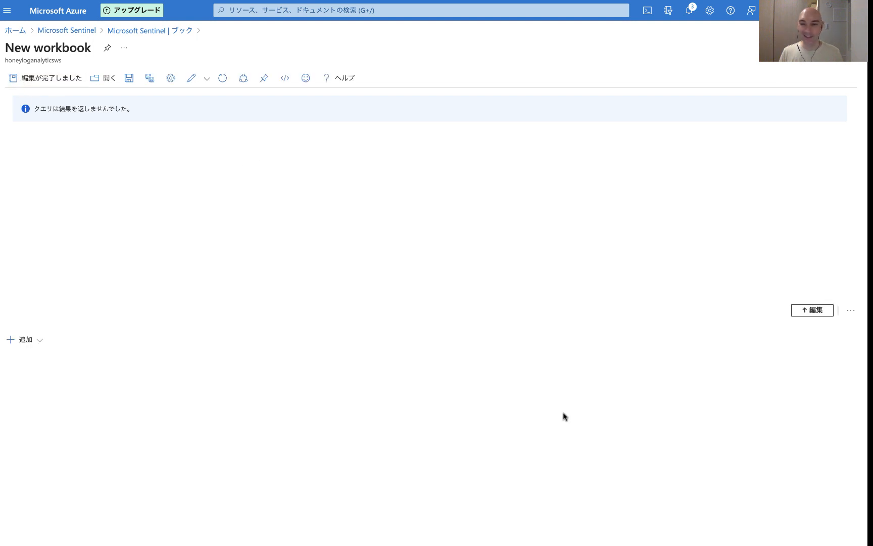
left_click(804, 320)
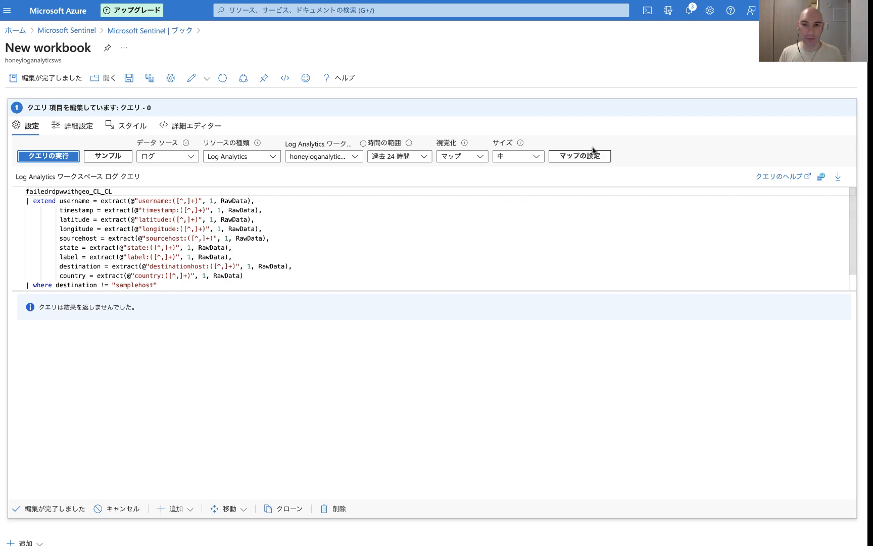
left_click(575, 159)
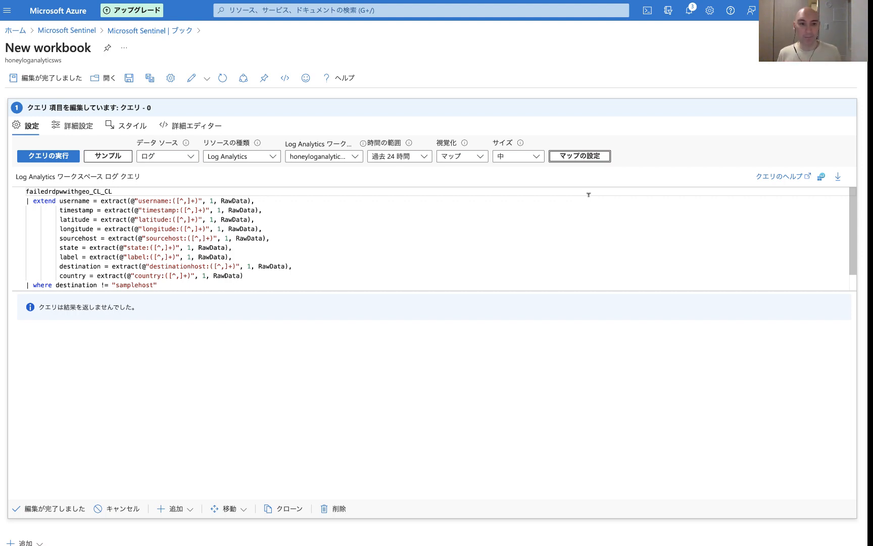
left_click(53, 509)
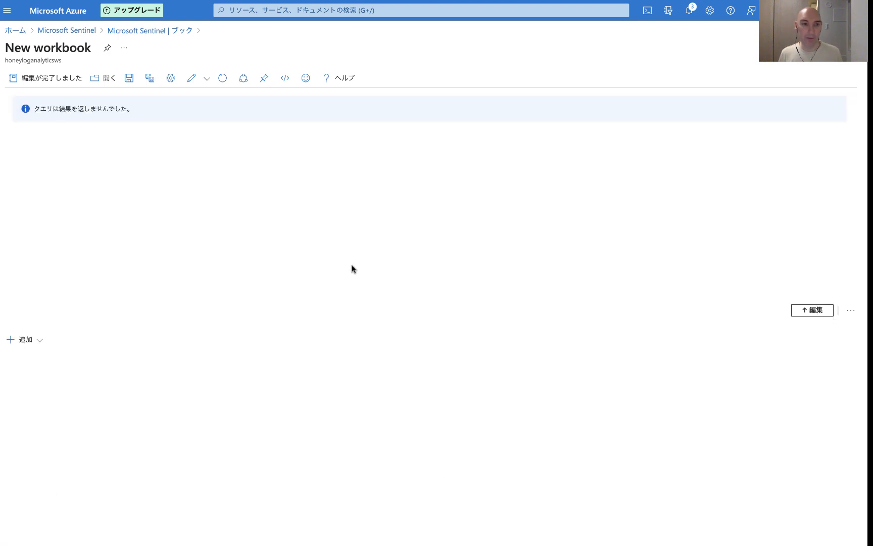